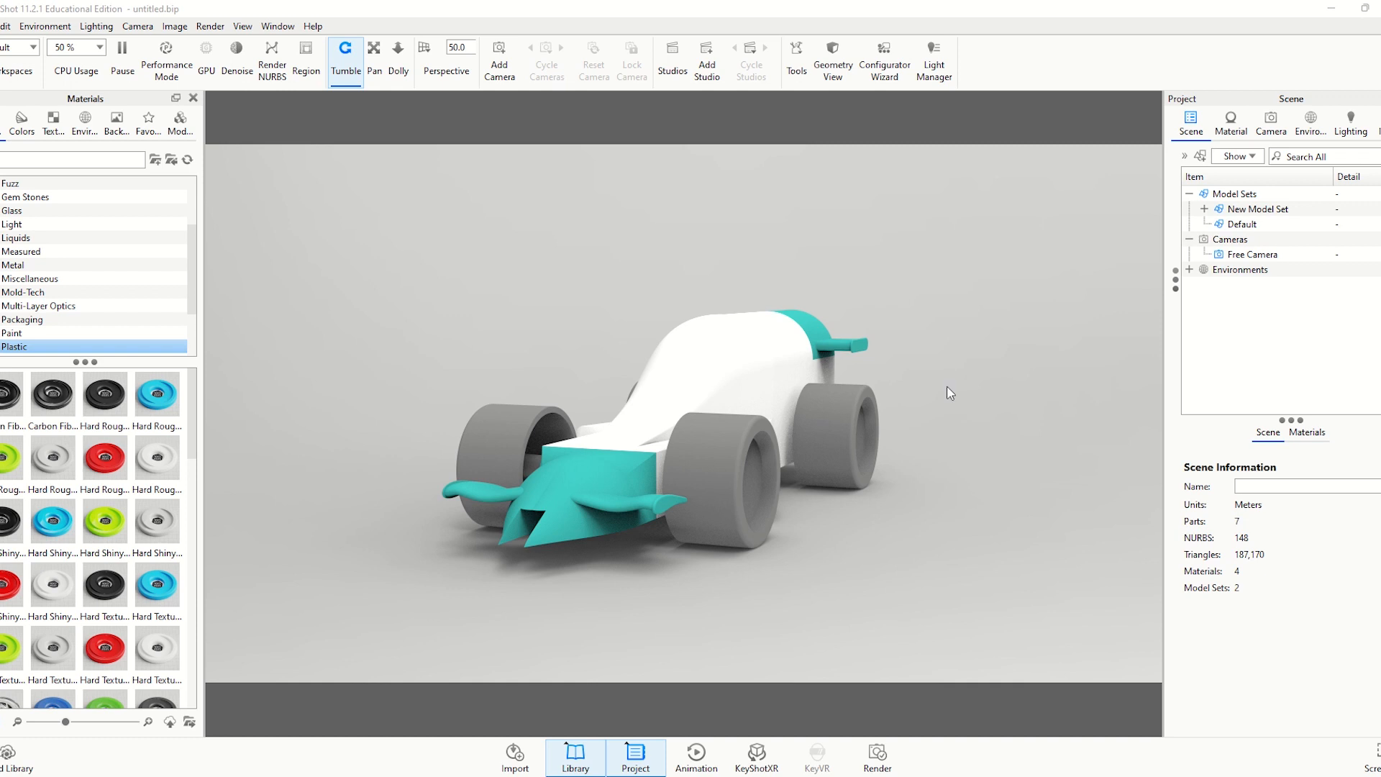
left_click_drag(853, 536, 787, 532)
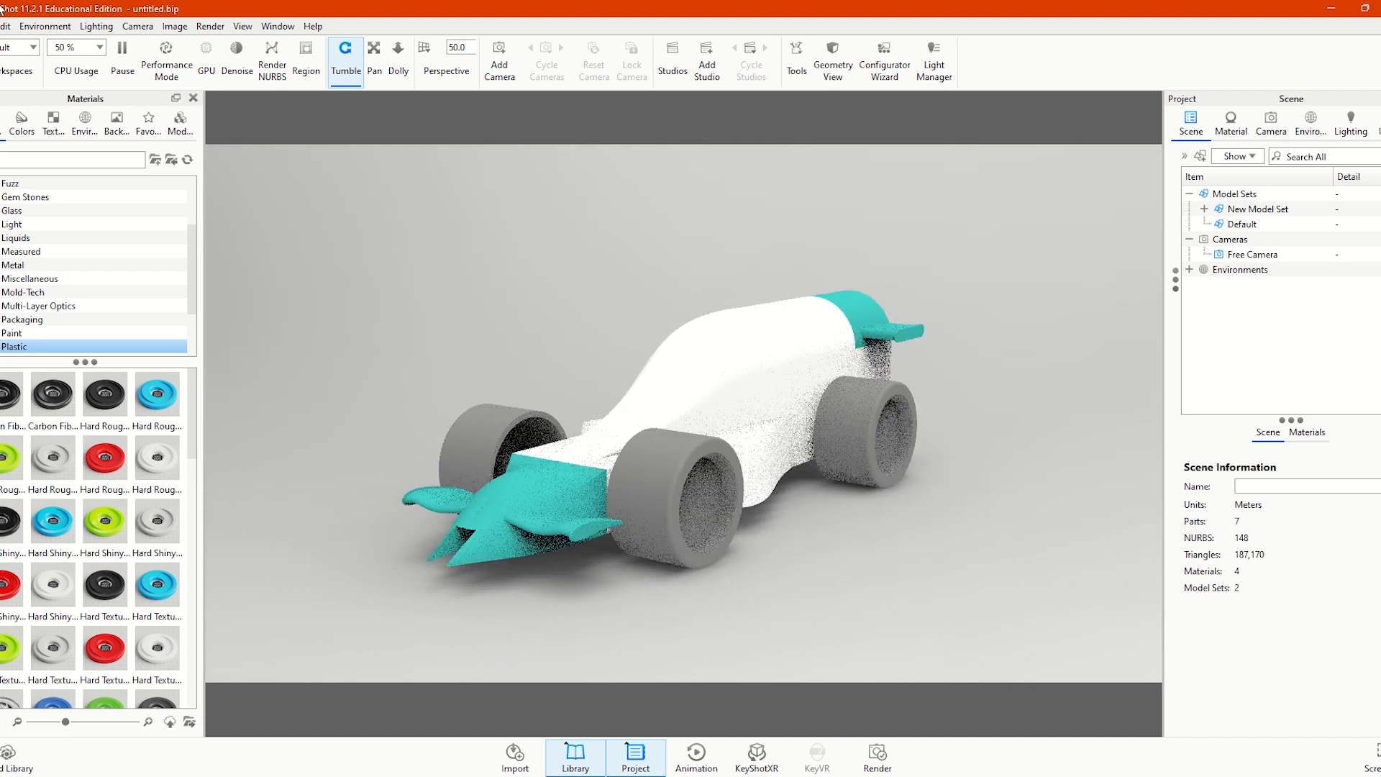
left_click(1, 26)
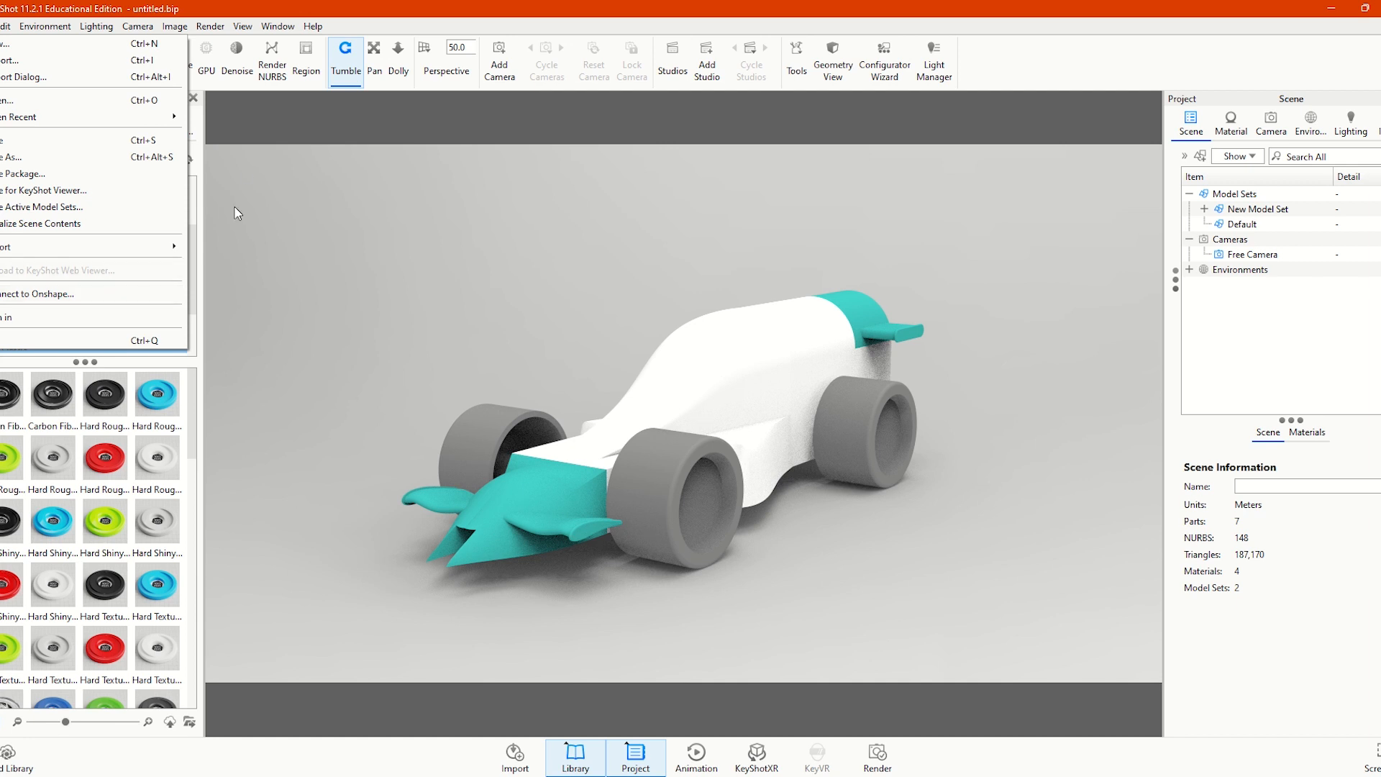
left_click(242, 103)
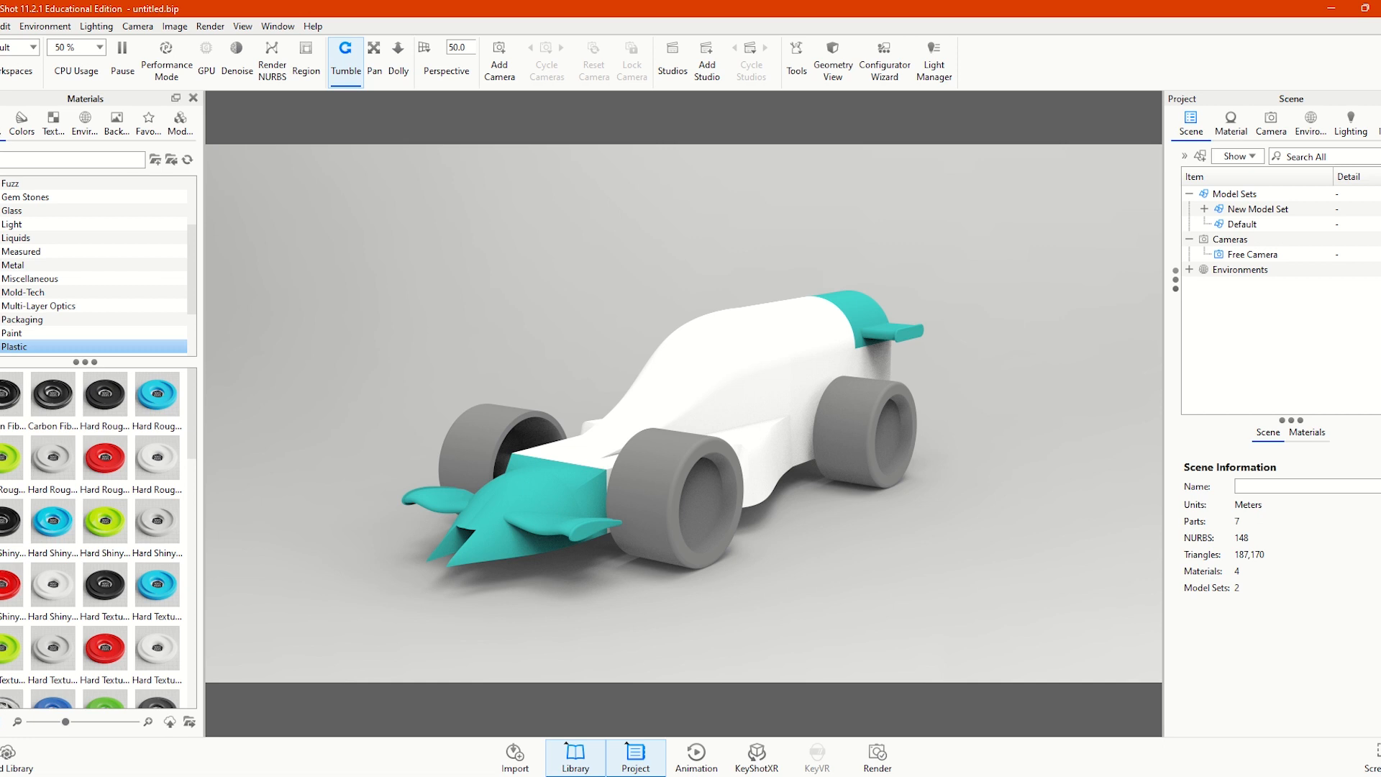
Look through the library's colors, textures, environments and backplates
left_click(21, 122)
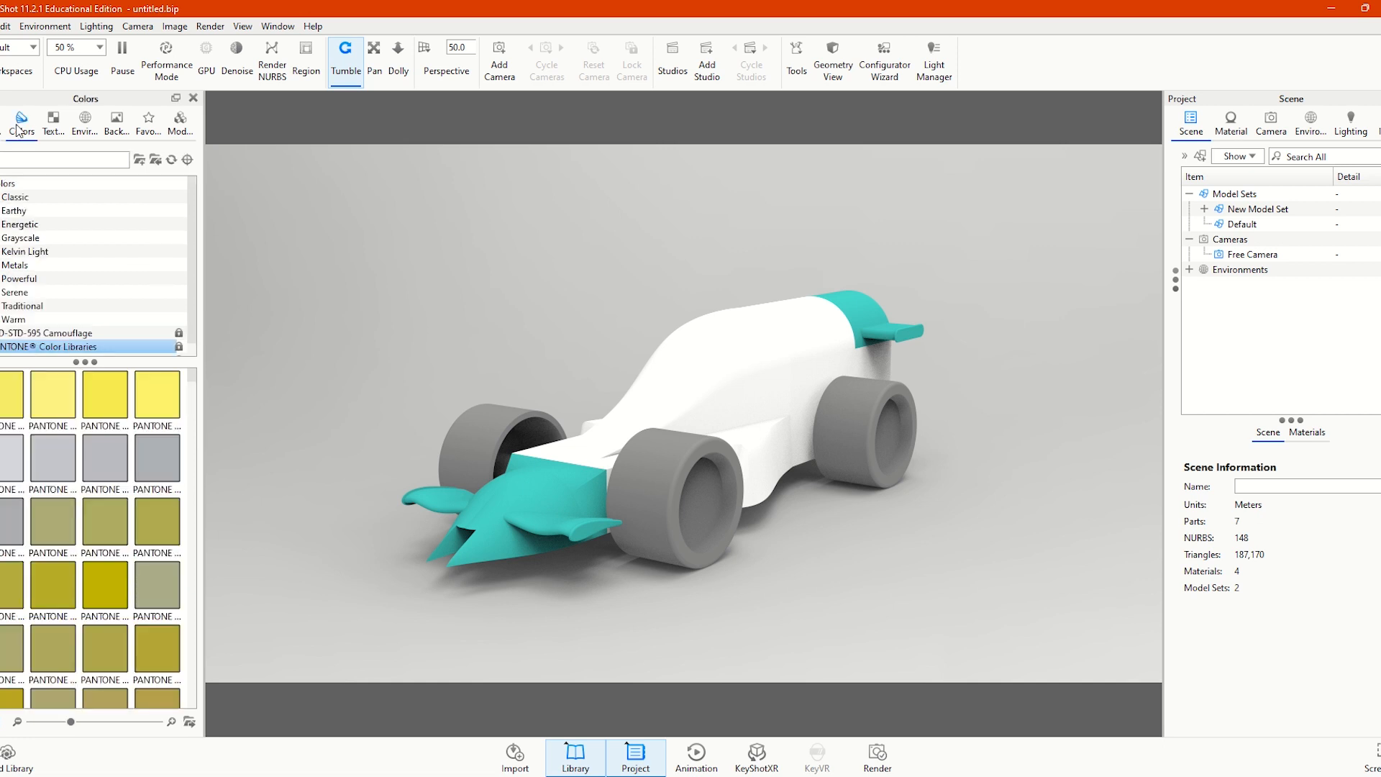
left_click(52, 123)
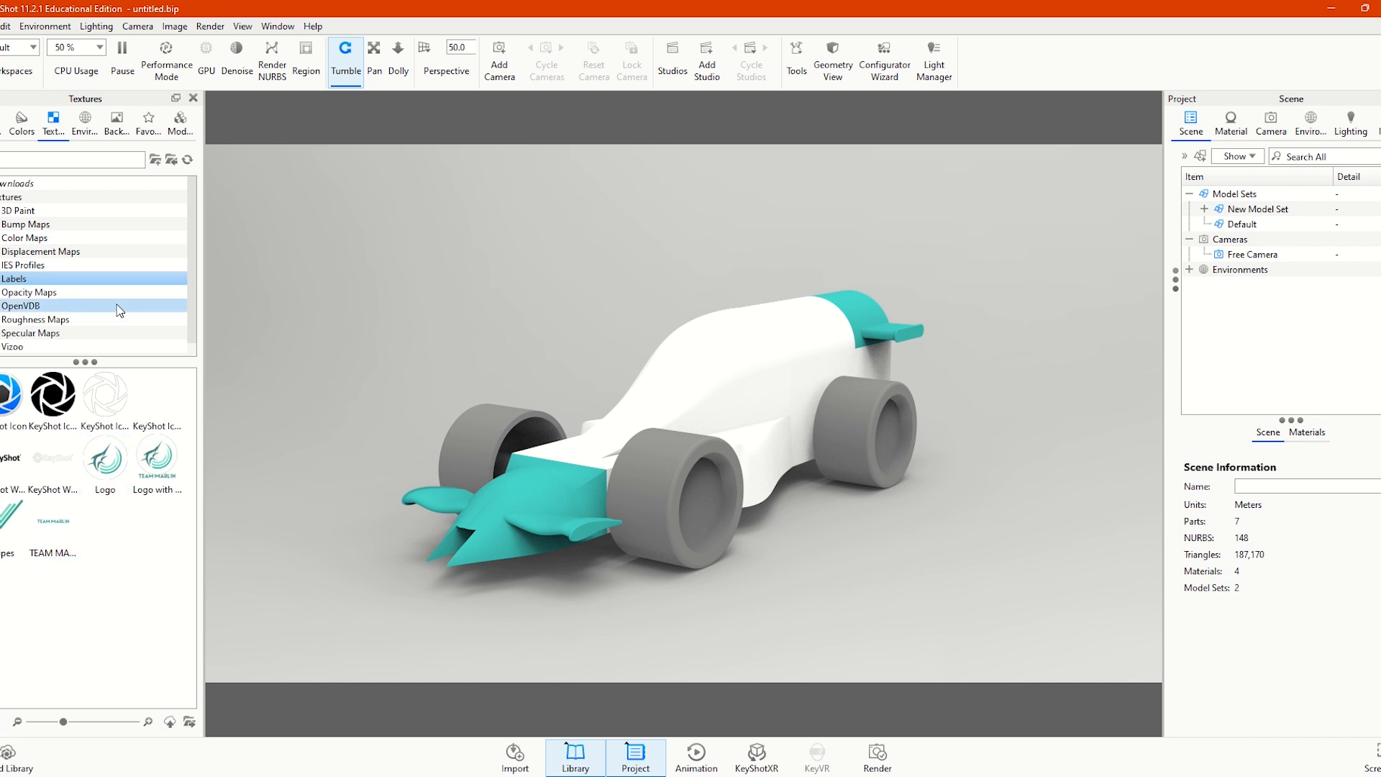
left_click(85, 123)
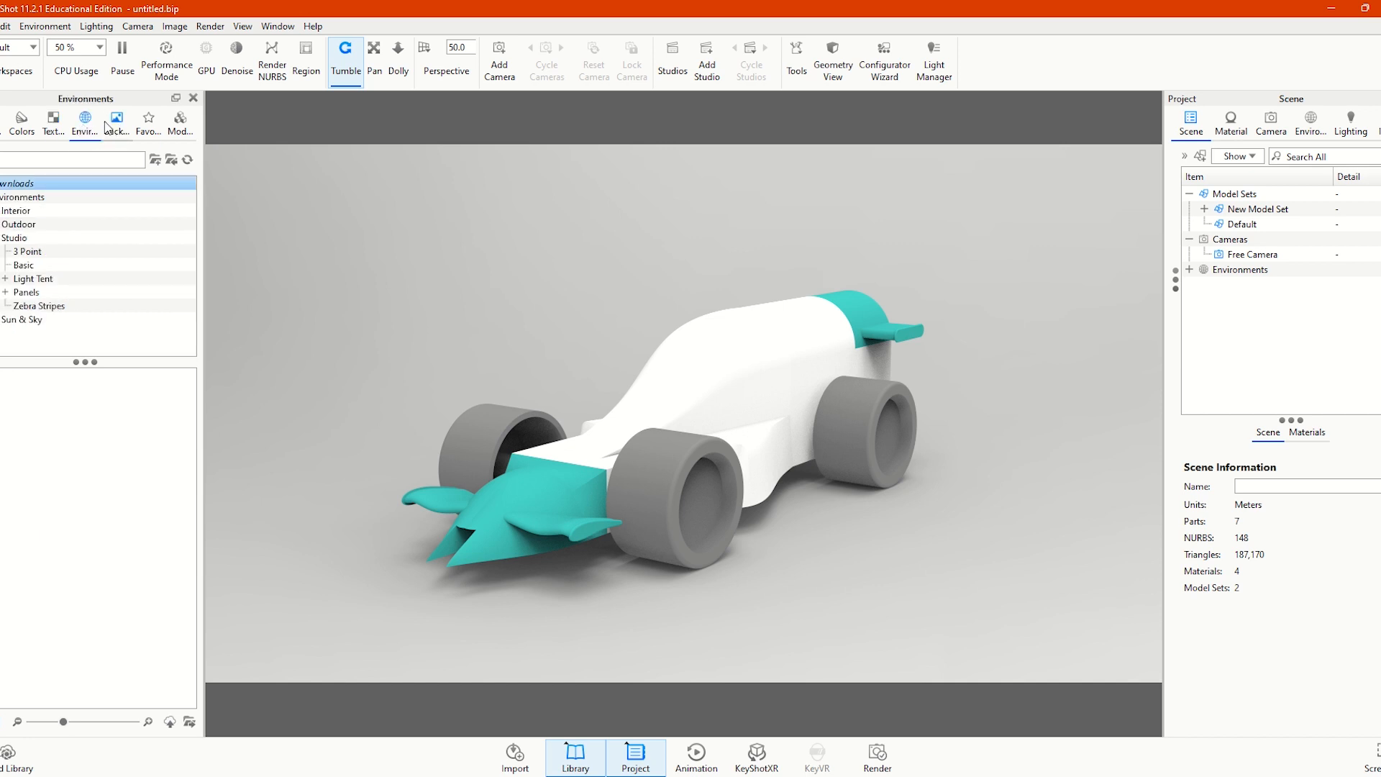
left_click(114, 121)
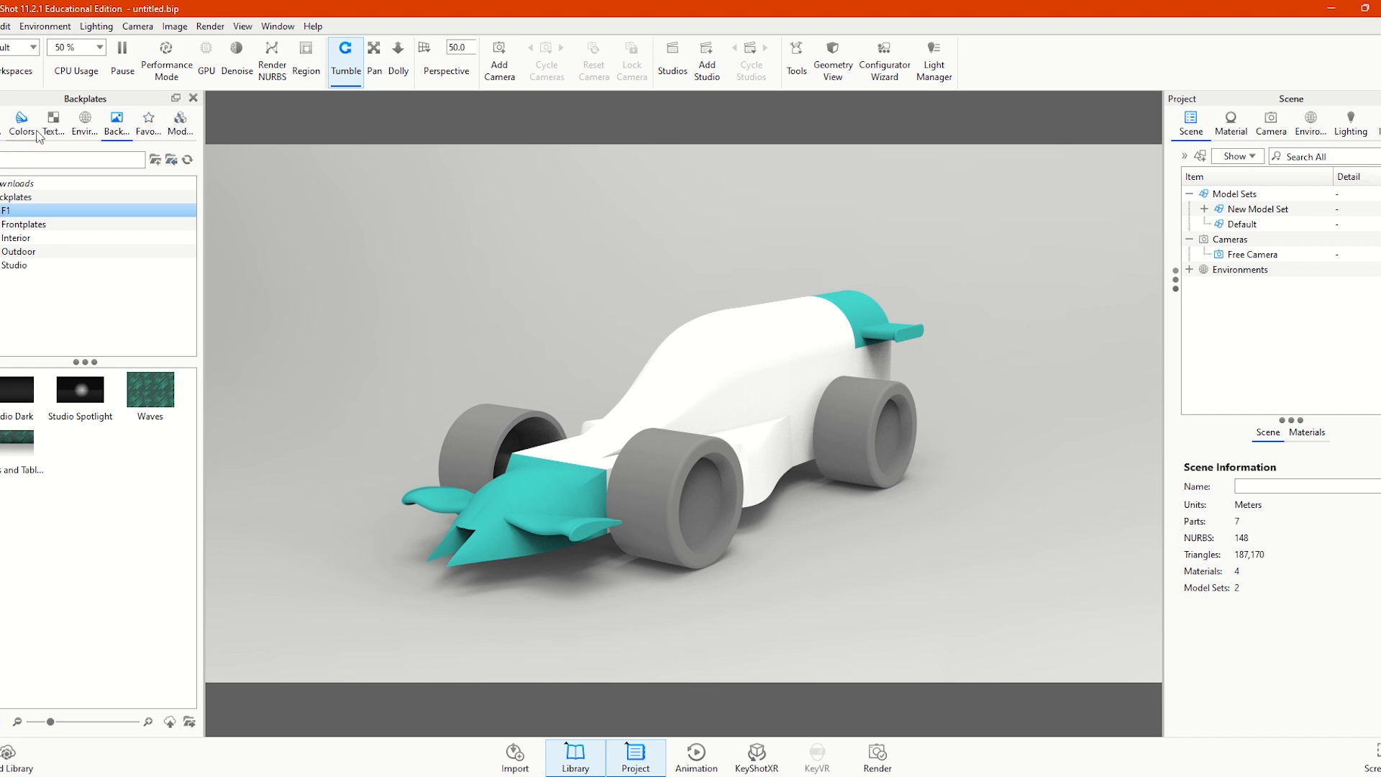
Look through the project's material, environment, camera and image settings, returning to the scene overview
left_click(1231, 123)
left_click(1190, 123)
left_click(1231, 126)
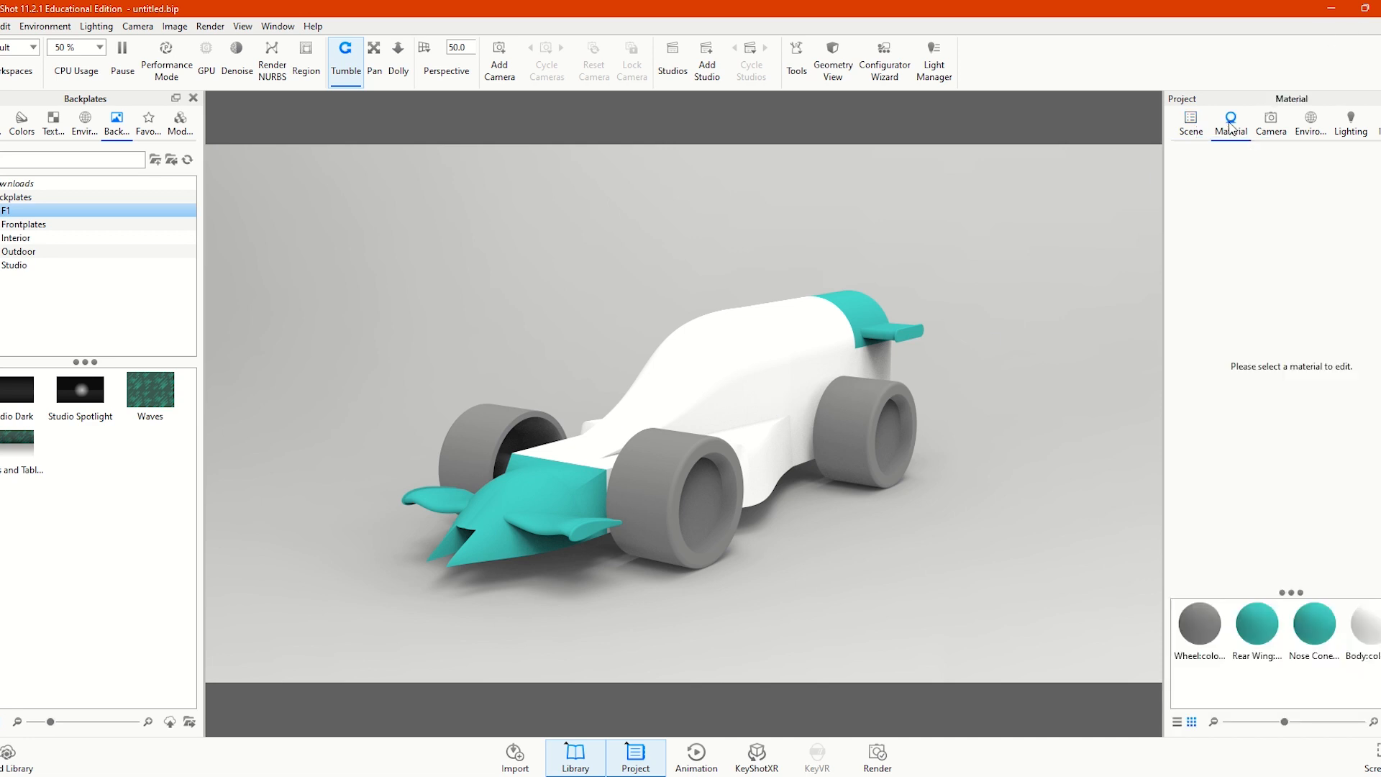
left_click(1351, 124)
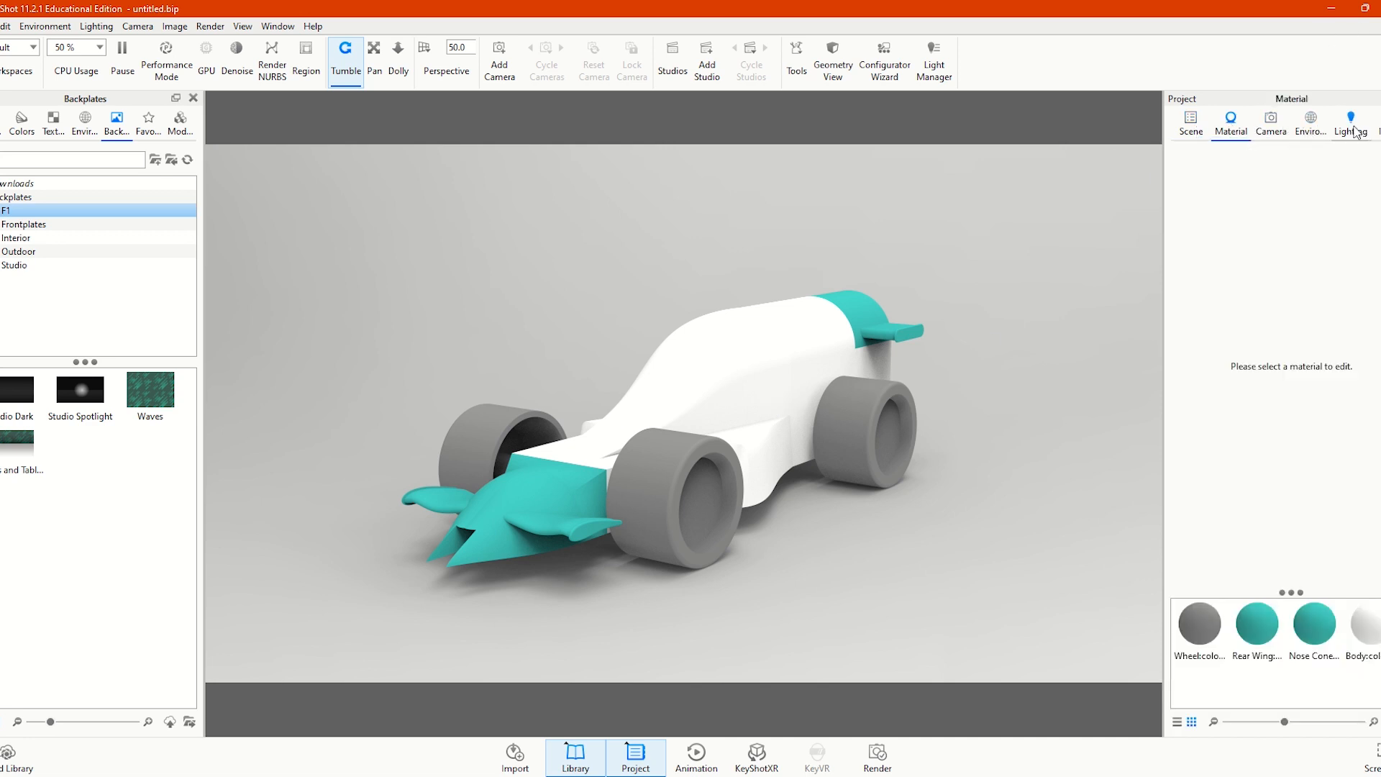
left_click(1312, 128)
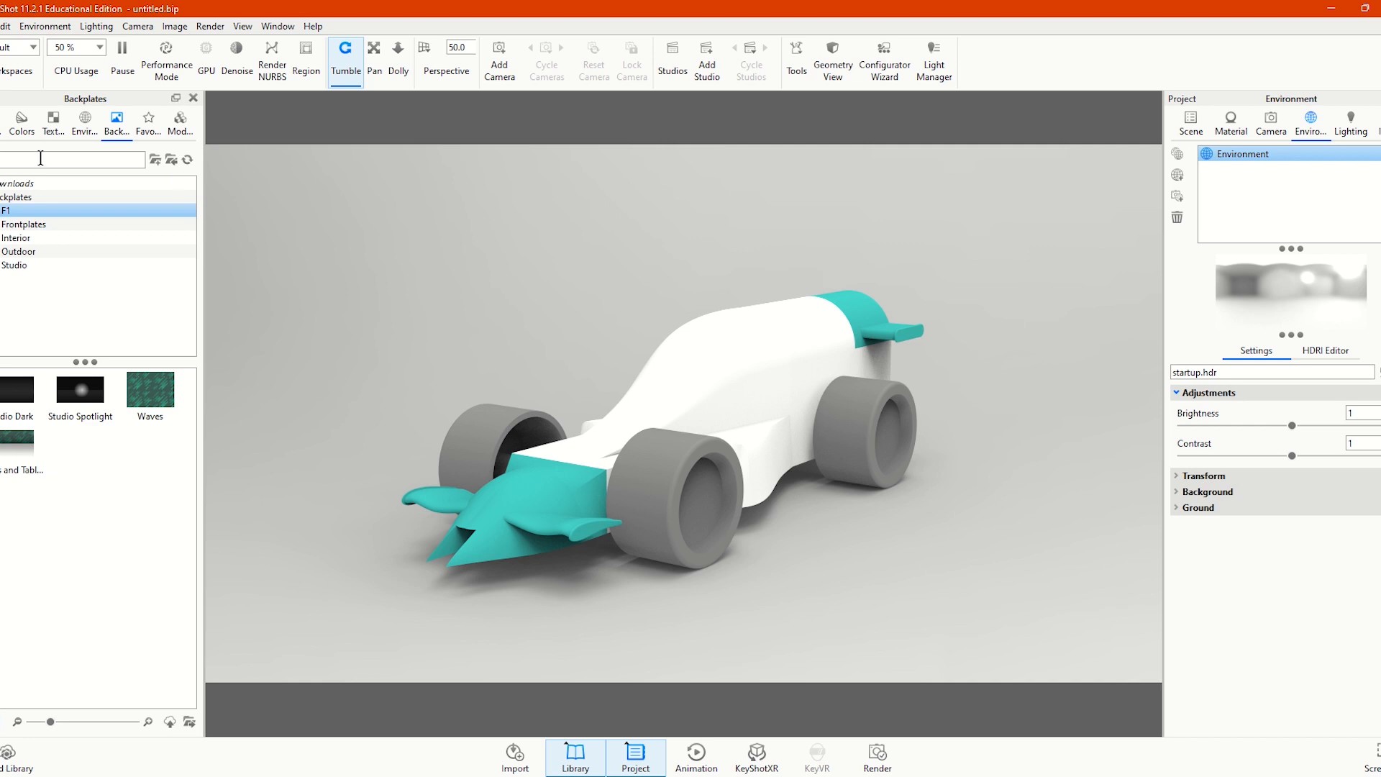
left_click(1272, 127)
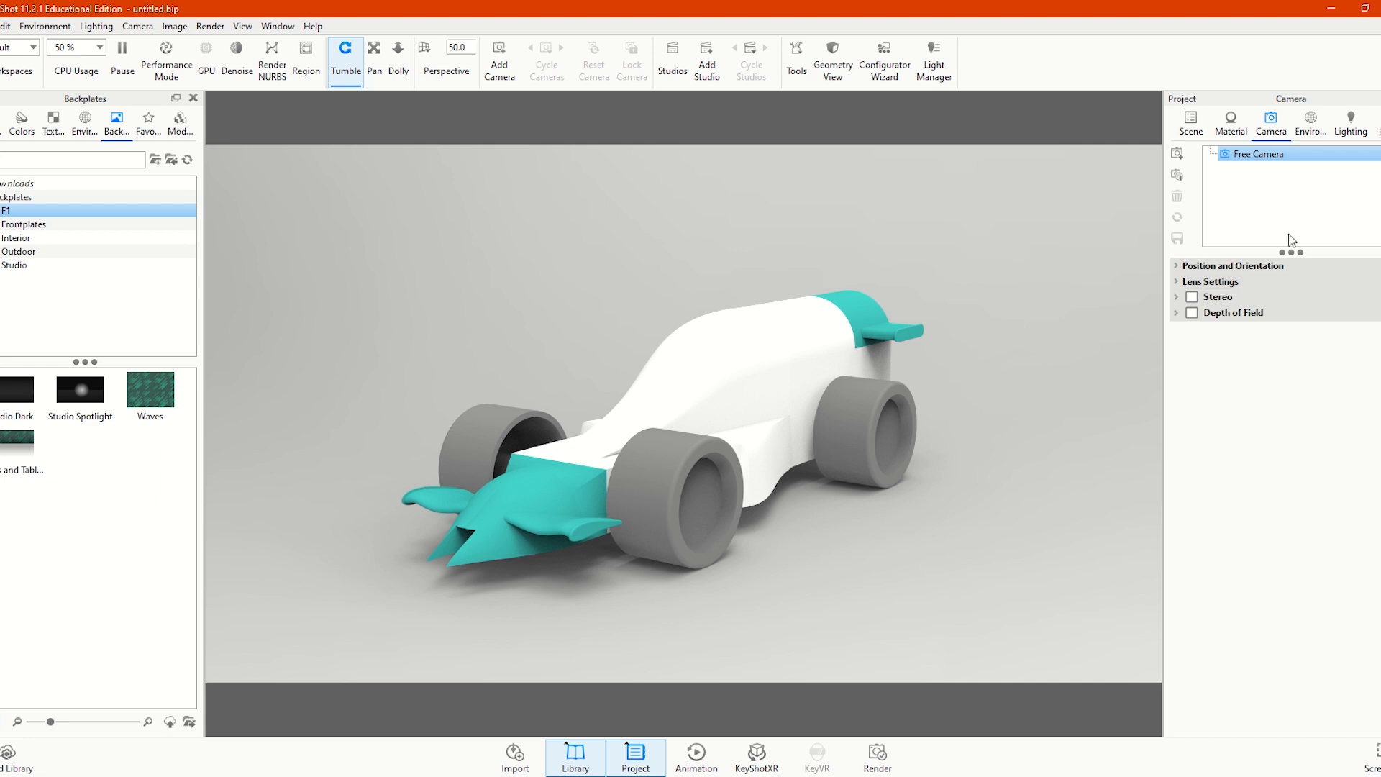
left_click(1379, 126)
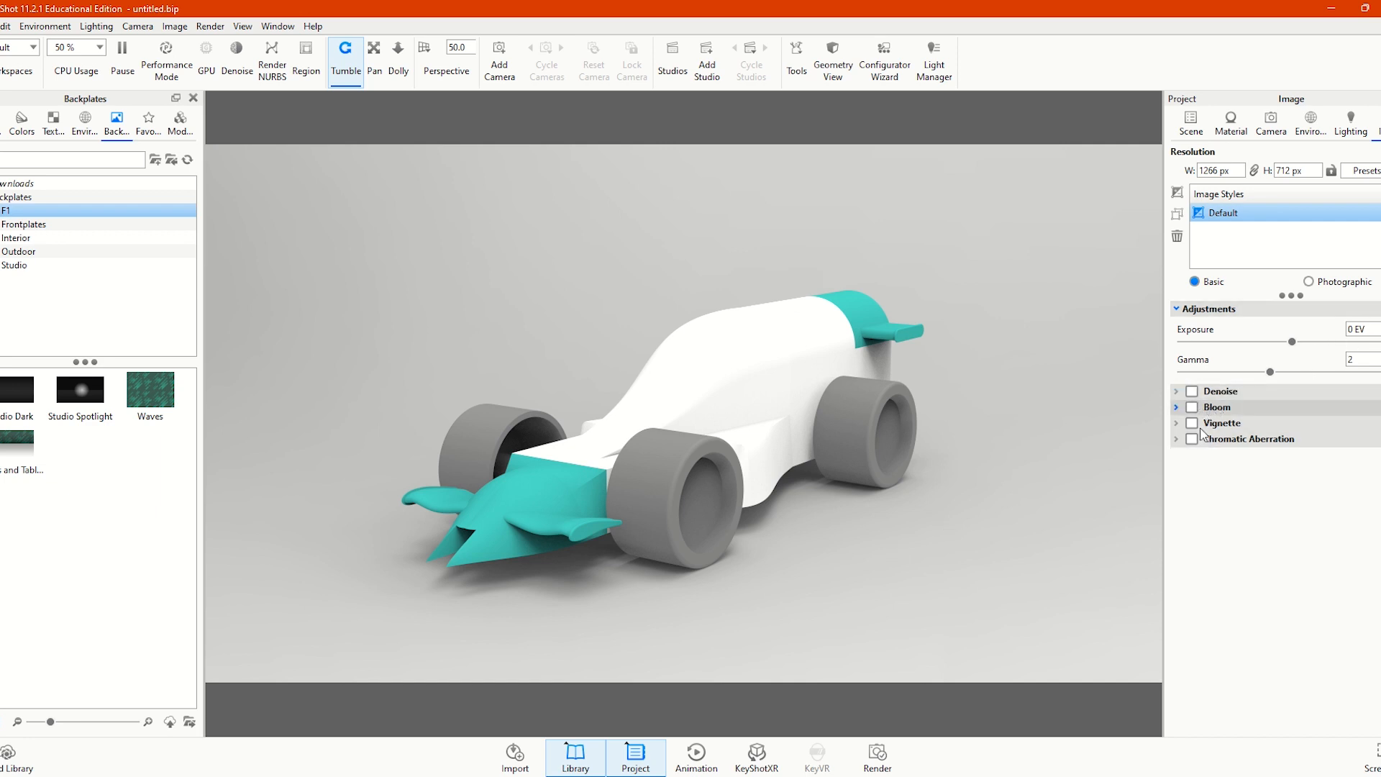
left_click(1194, 122)
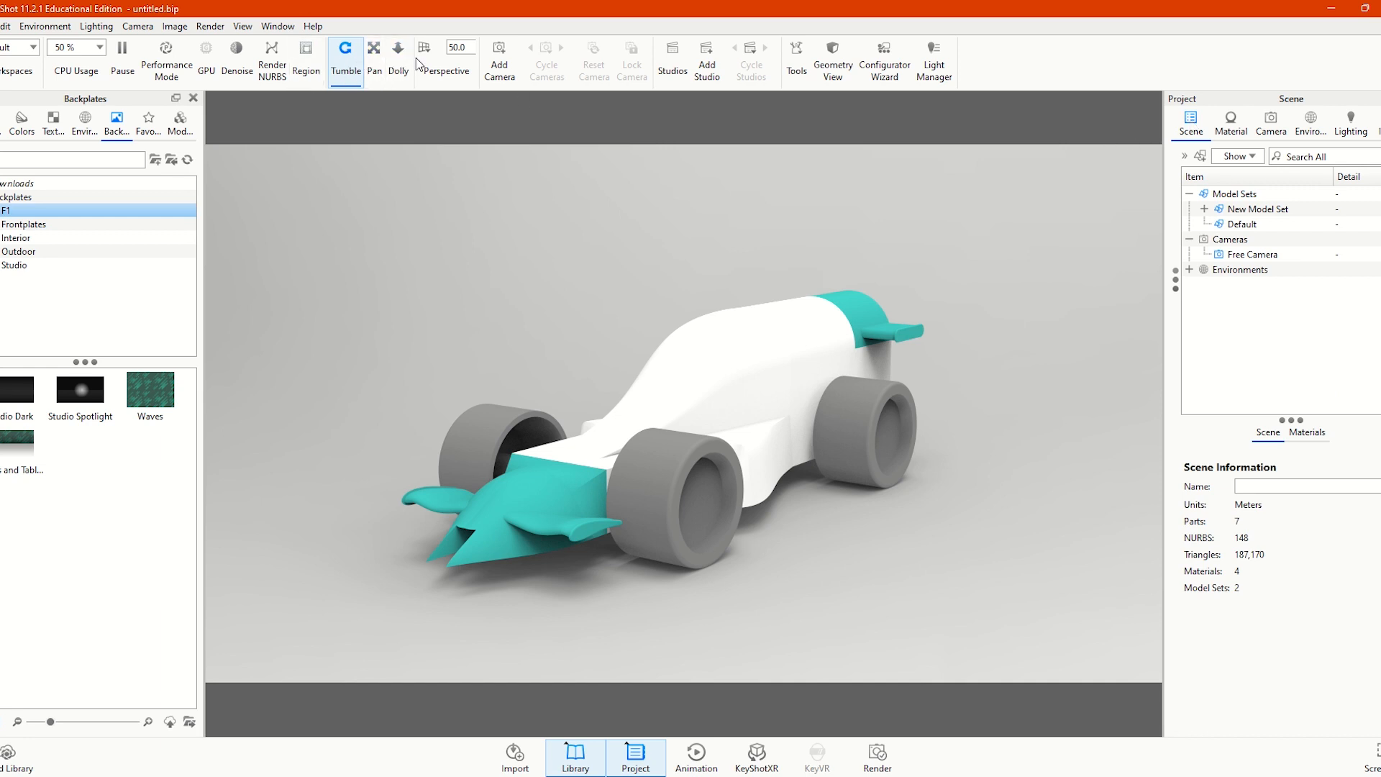
Show the materials library and expand New Model Set and Assembly 1 down to the car's individual parts
mouse_move(584, 339)
left_mouse_down()
mouse_move(625, 326)
mouse_move(597, 329)
mouse_move(597, 343)
left_mouse_up()
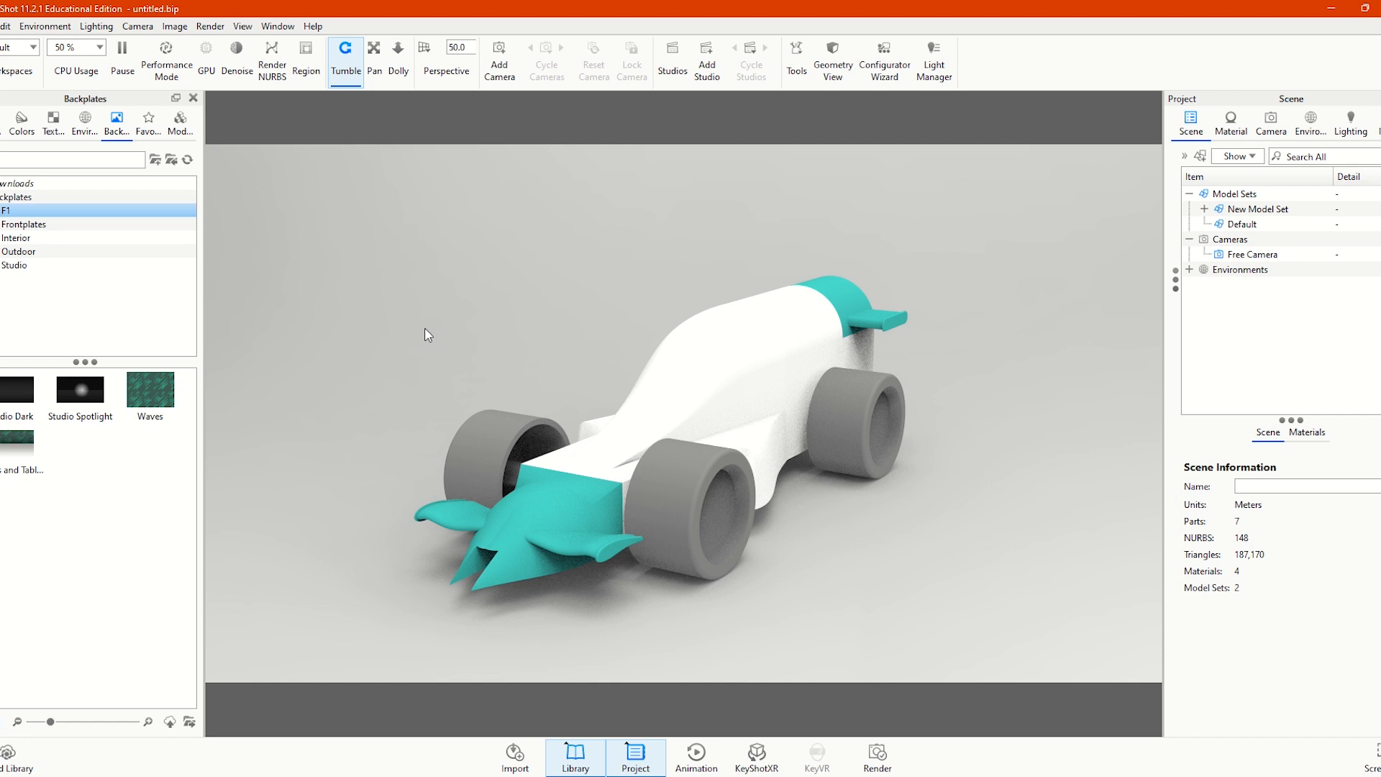
left_click(2, 123)
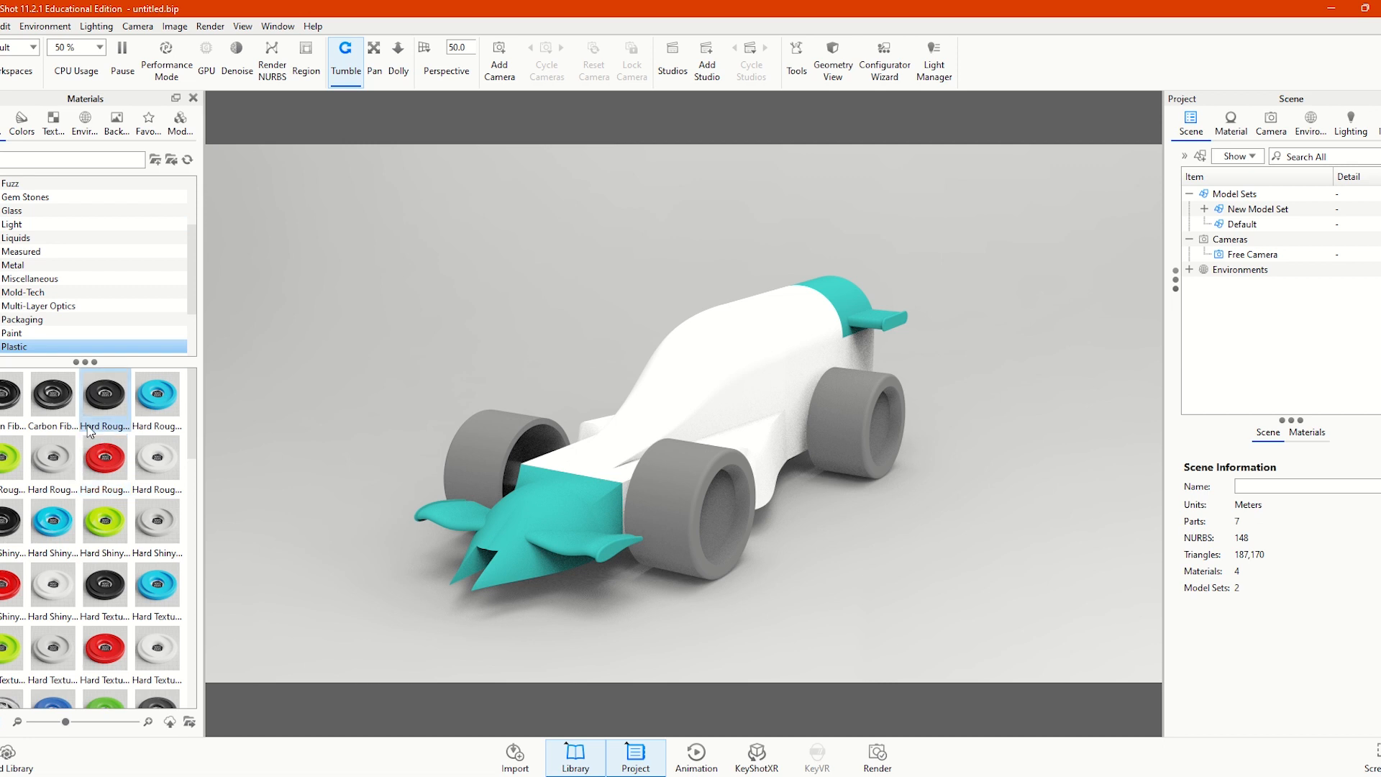
left_click(1204, 209)
left_click(1219, 224)
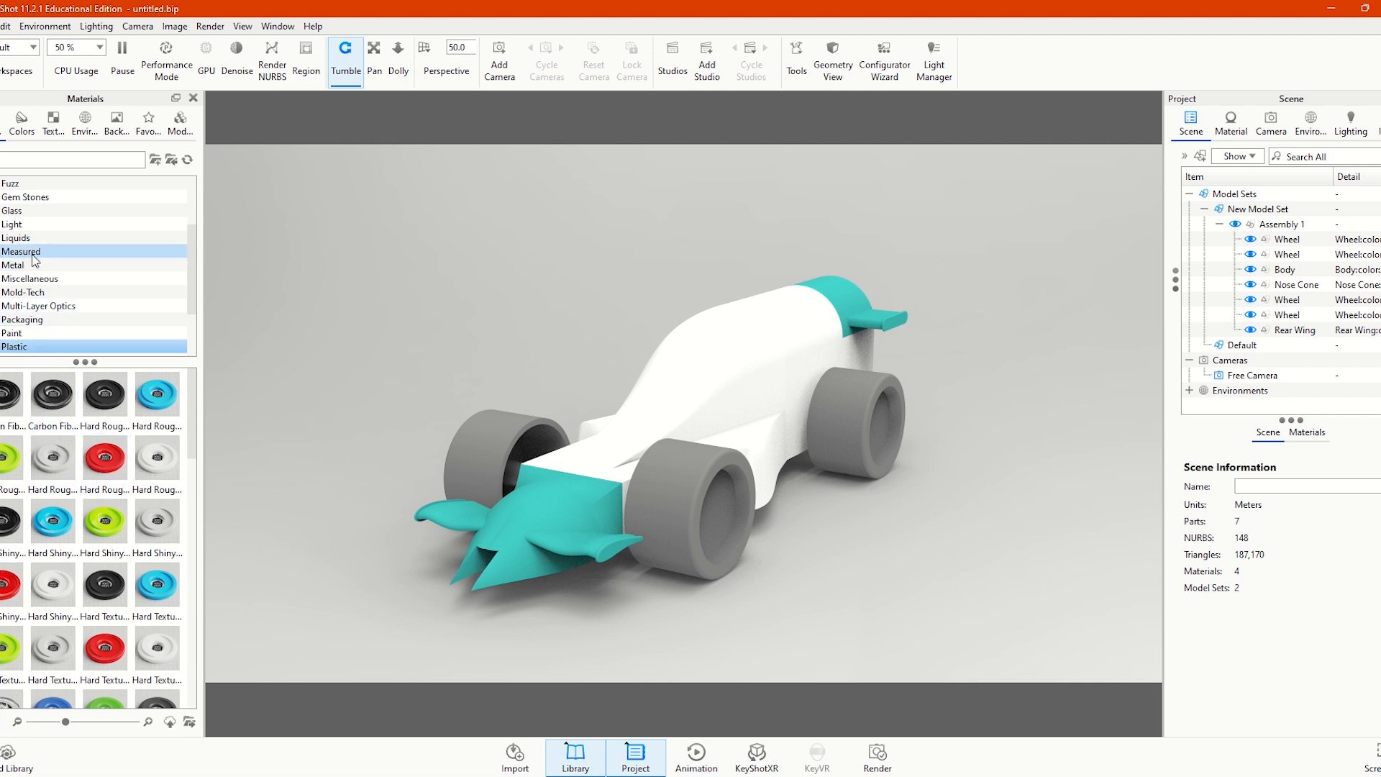
Apply the Hard Rough Plastic Black material from the Plastic category to the car's wheels
scroll(39, 266, "down", 2)
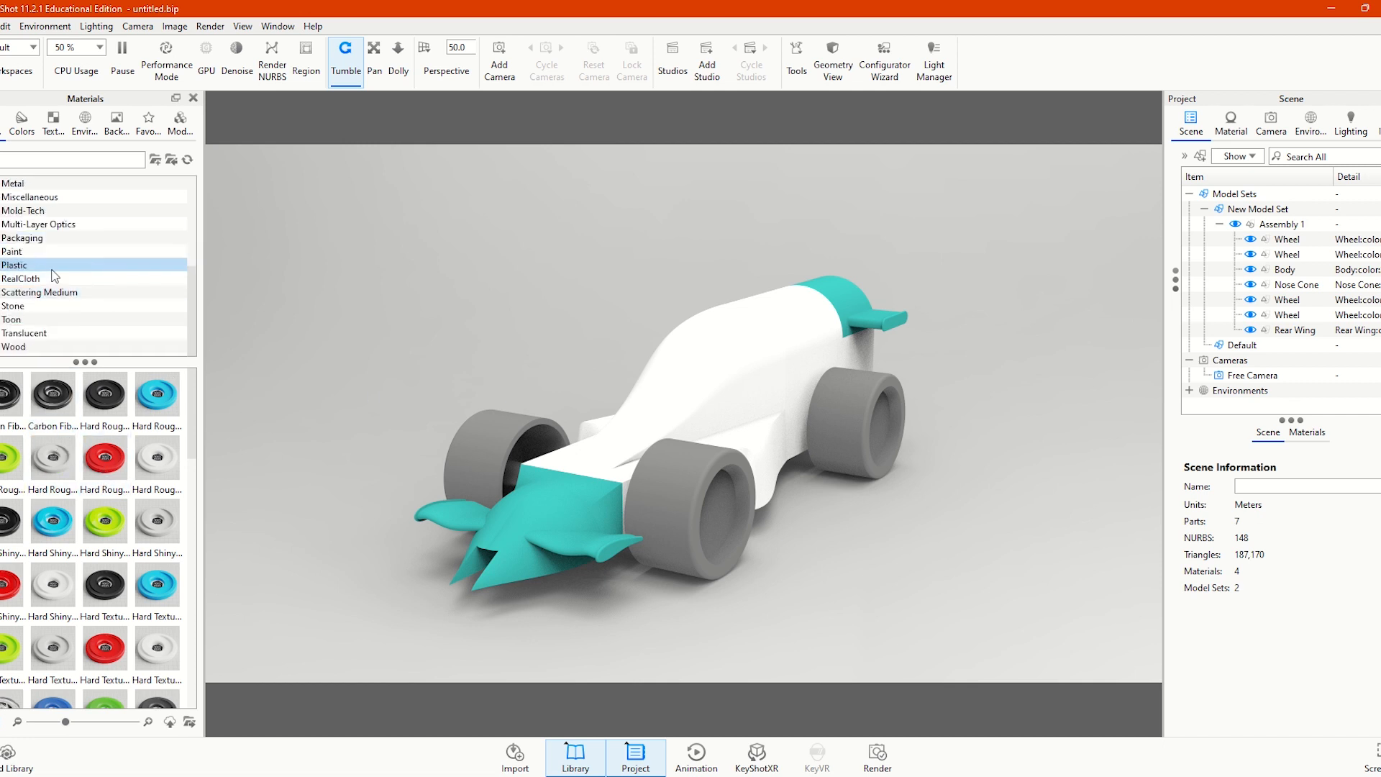
scroll(43, 270, "up", 4)
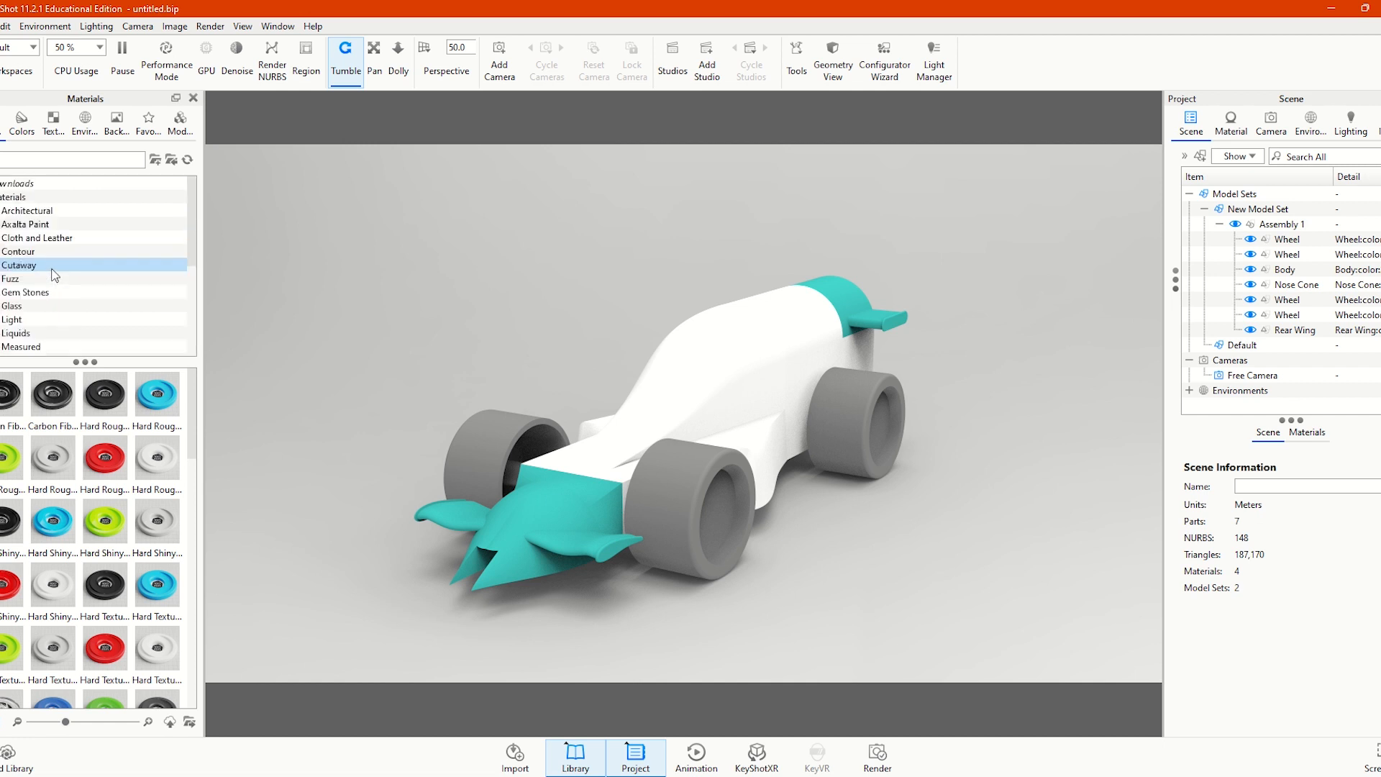
scroll(68, 277, "down", 4)
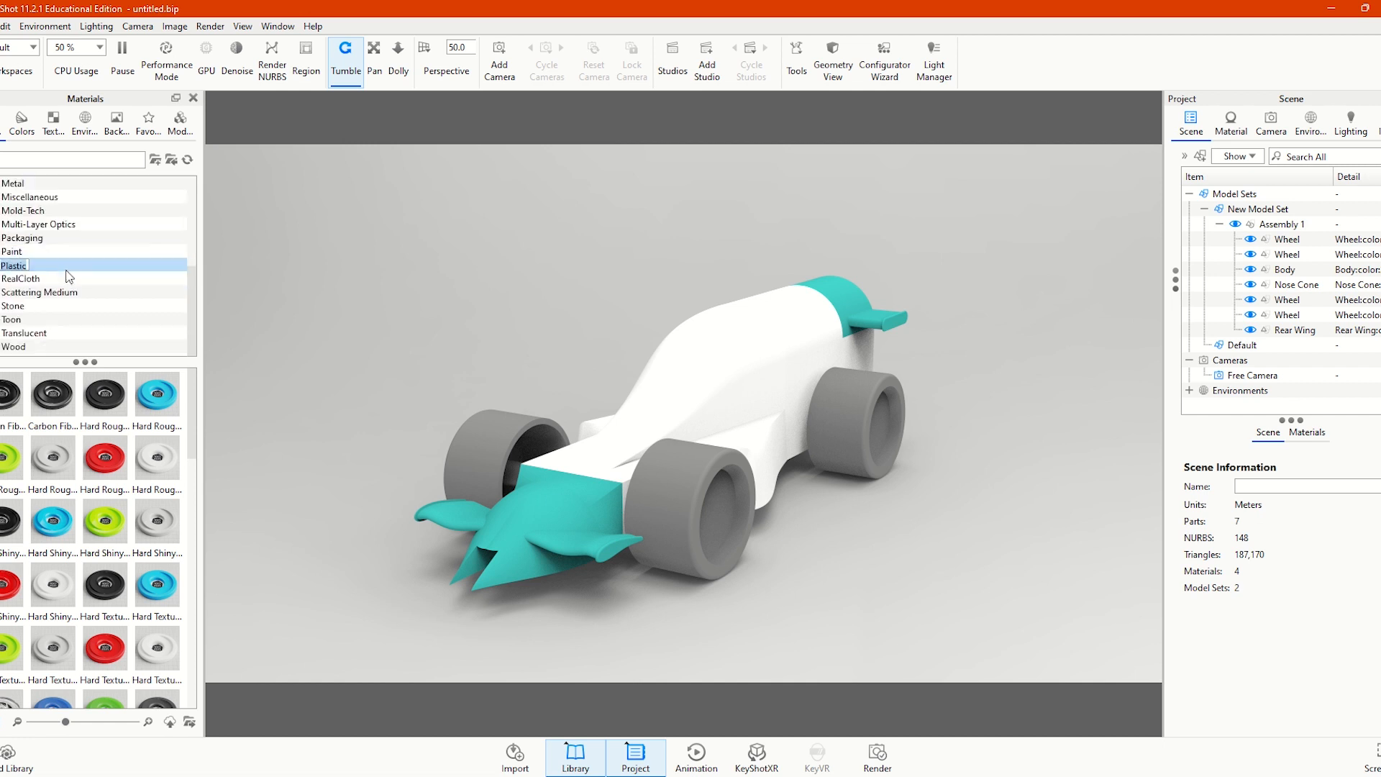
left_click(44, 264)
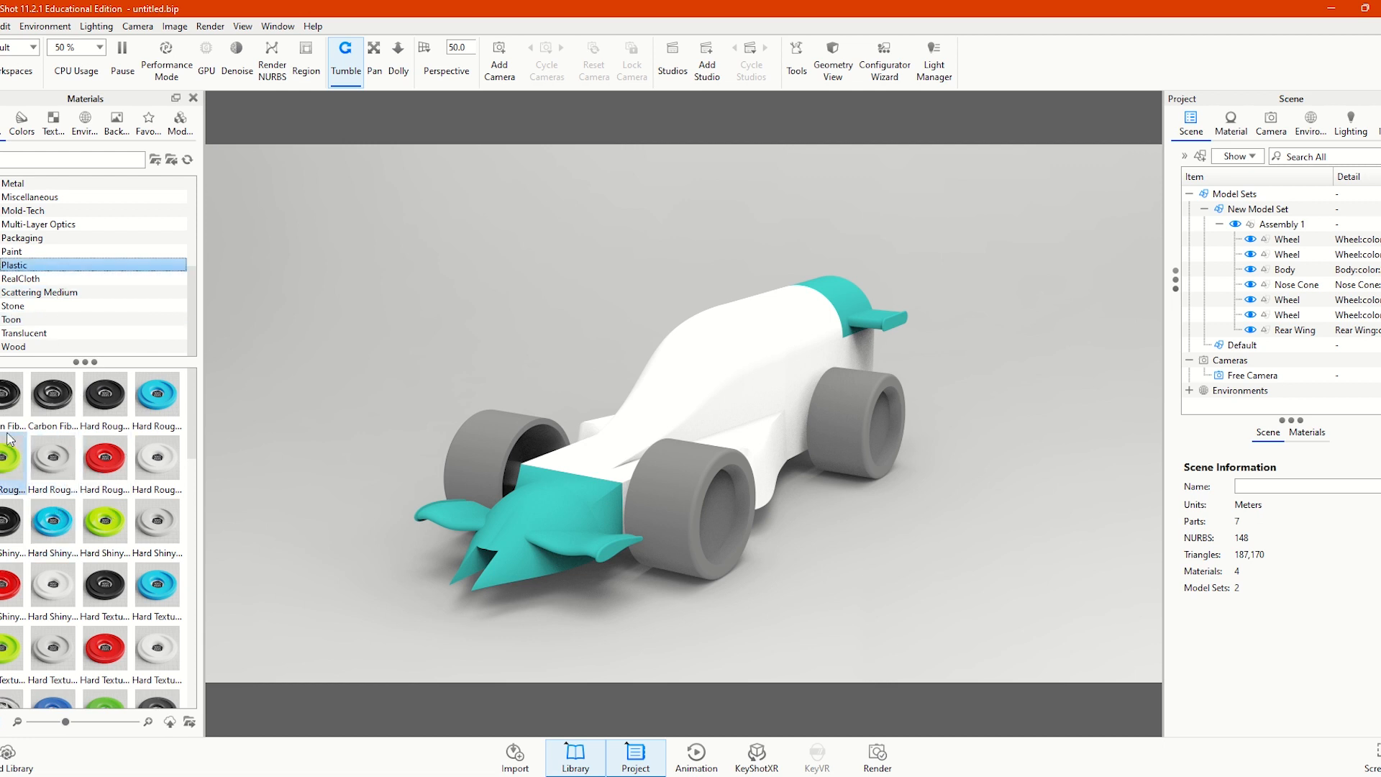
mouse_move(156, 417)
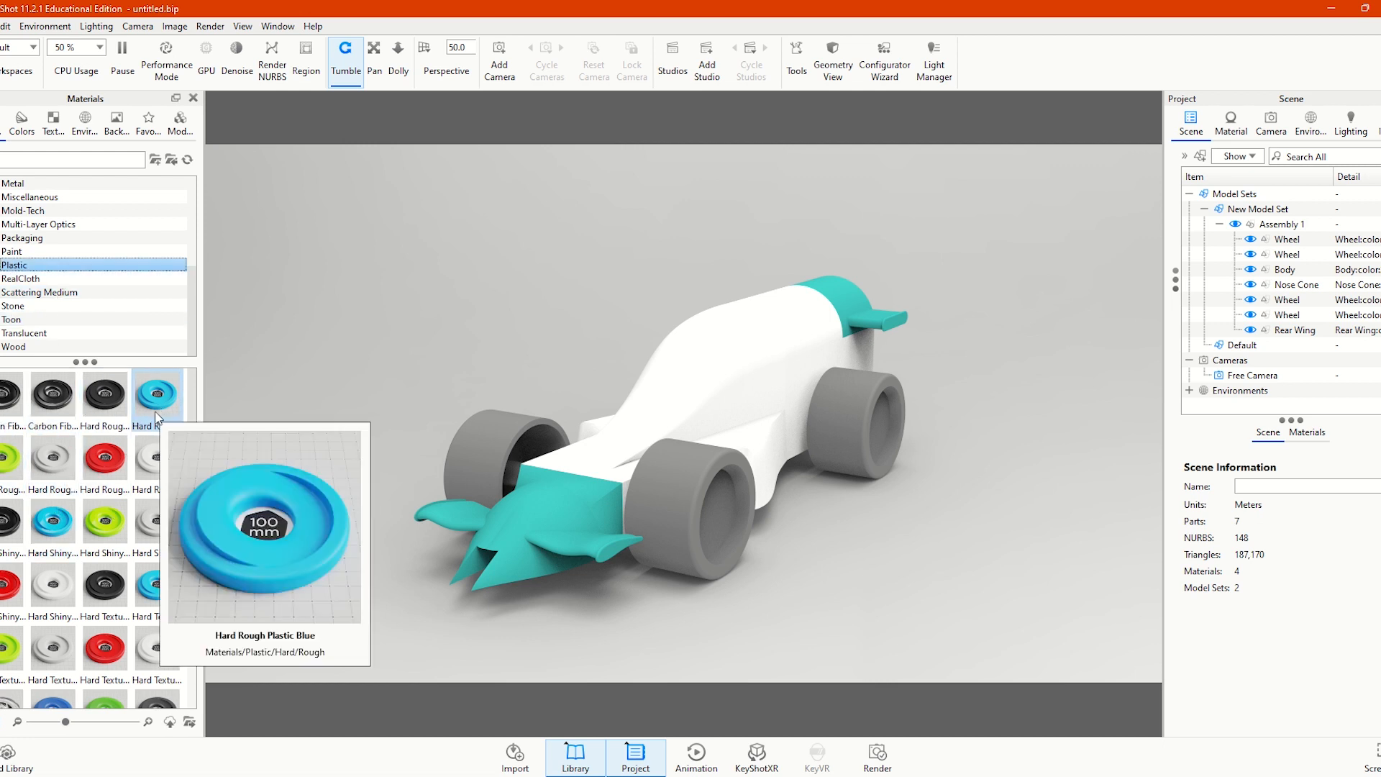
mouse_move(112, 404)
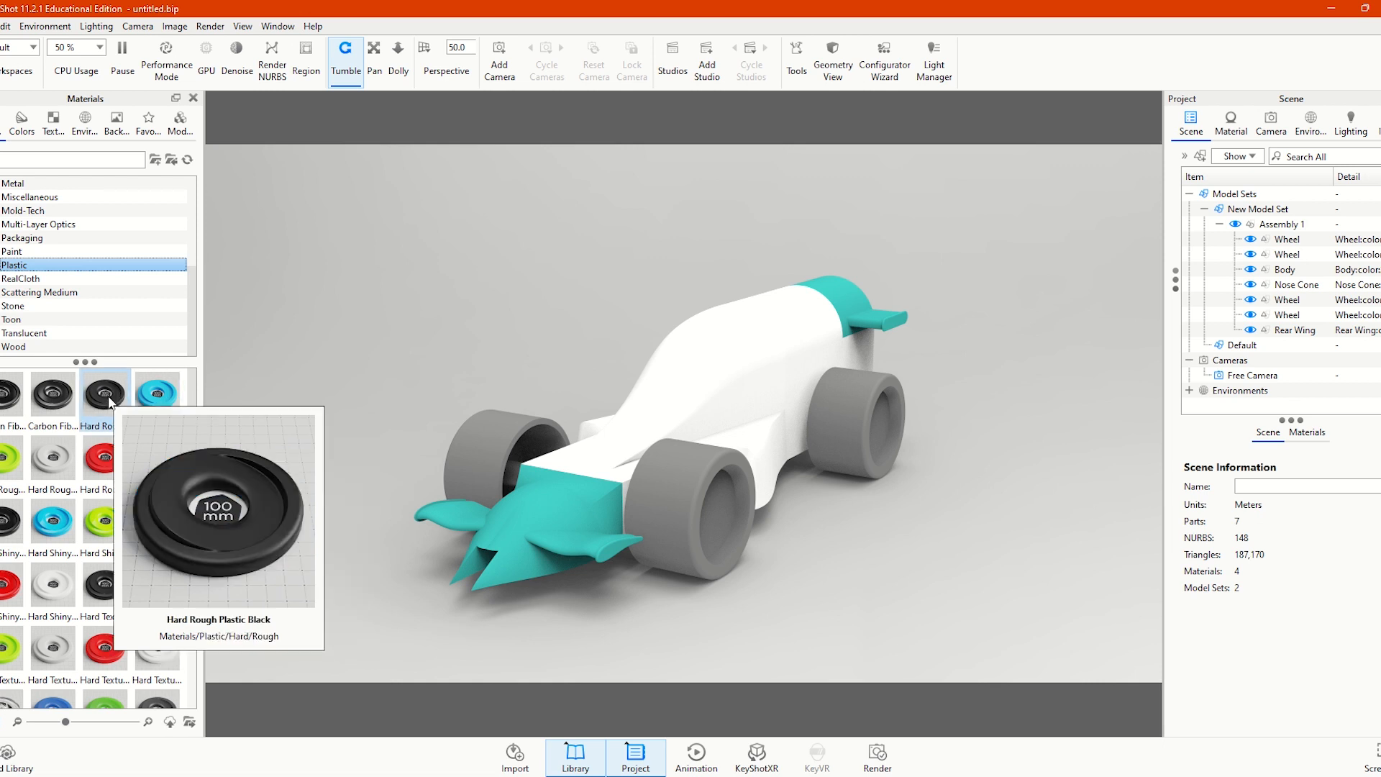
left_click_drag(110, 400, 676, 503)
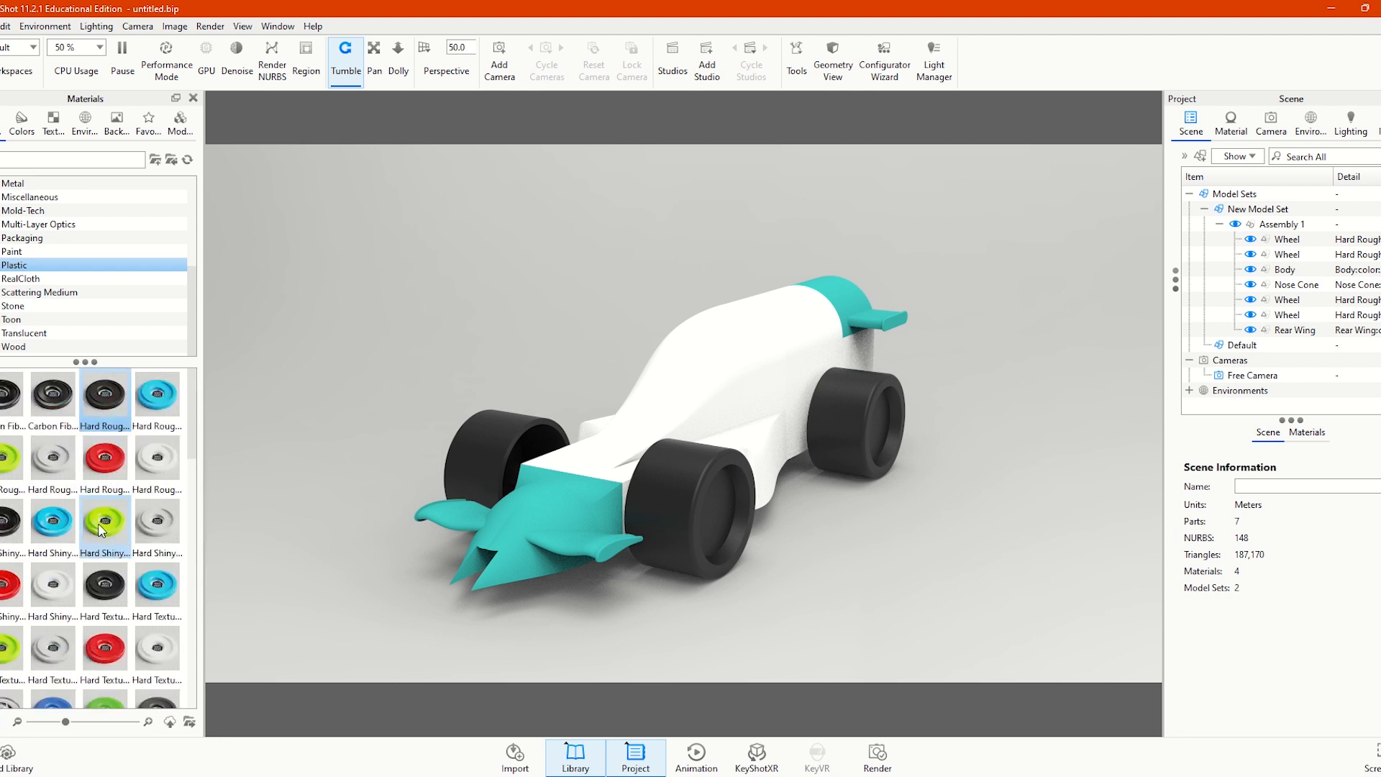
Apply the Hard Rough Plastic Blue material to the nose cone and the rear wing
left_click_drag(160, 400, 515, 516)
left_click_drag(156, 398, 845, 287)
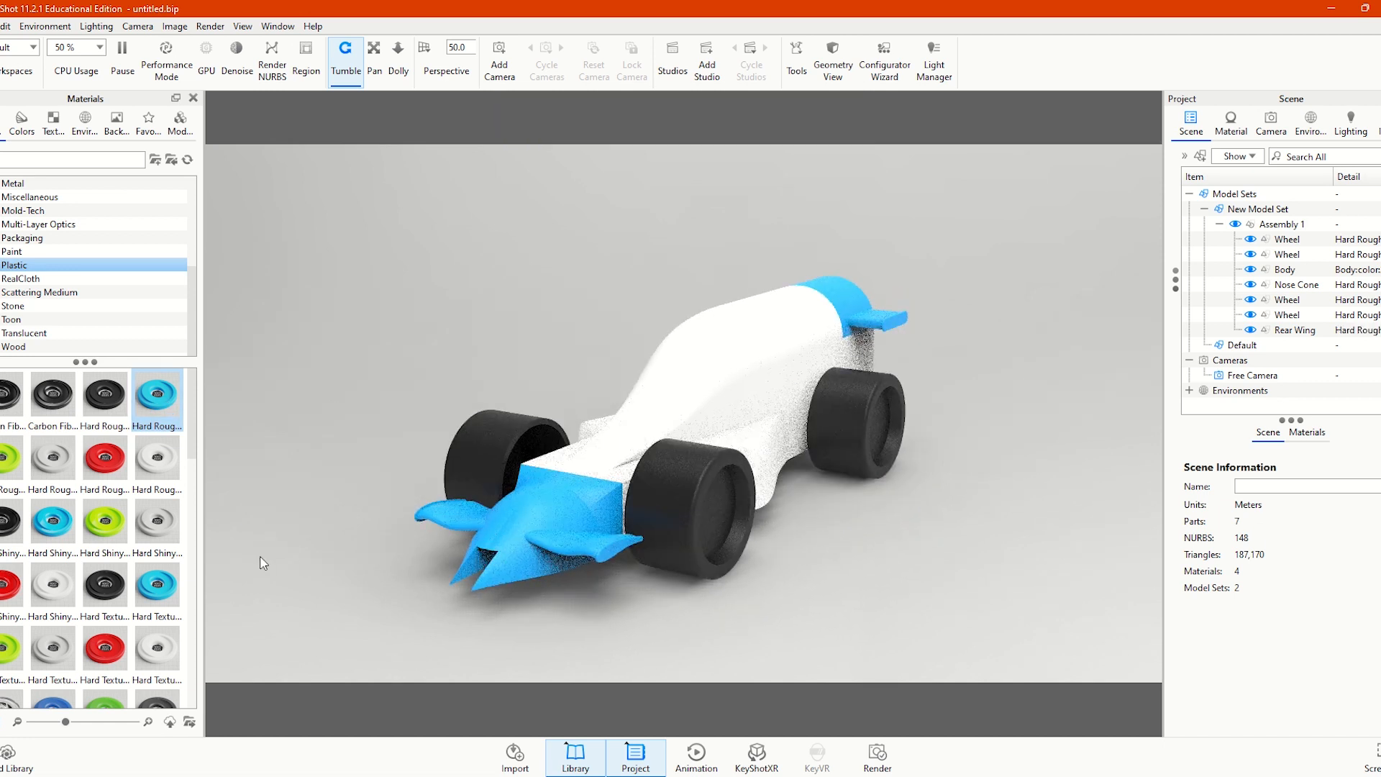
Apply the white gloss paint from the Paint material category to the car body
scroll(102, 504, "down", 5)
scroll(102, 504, "up", 5)
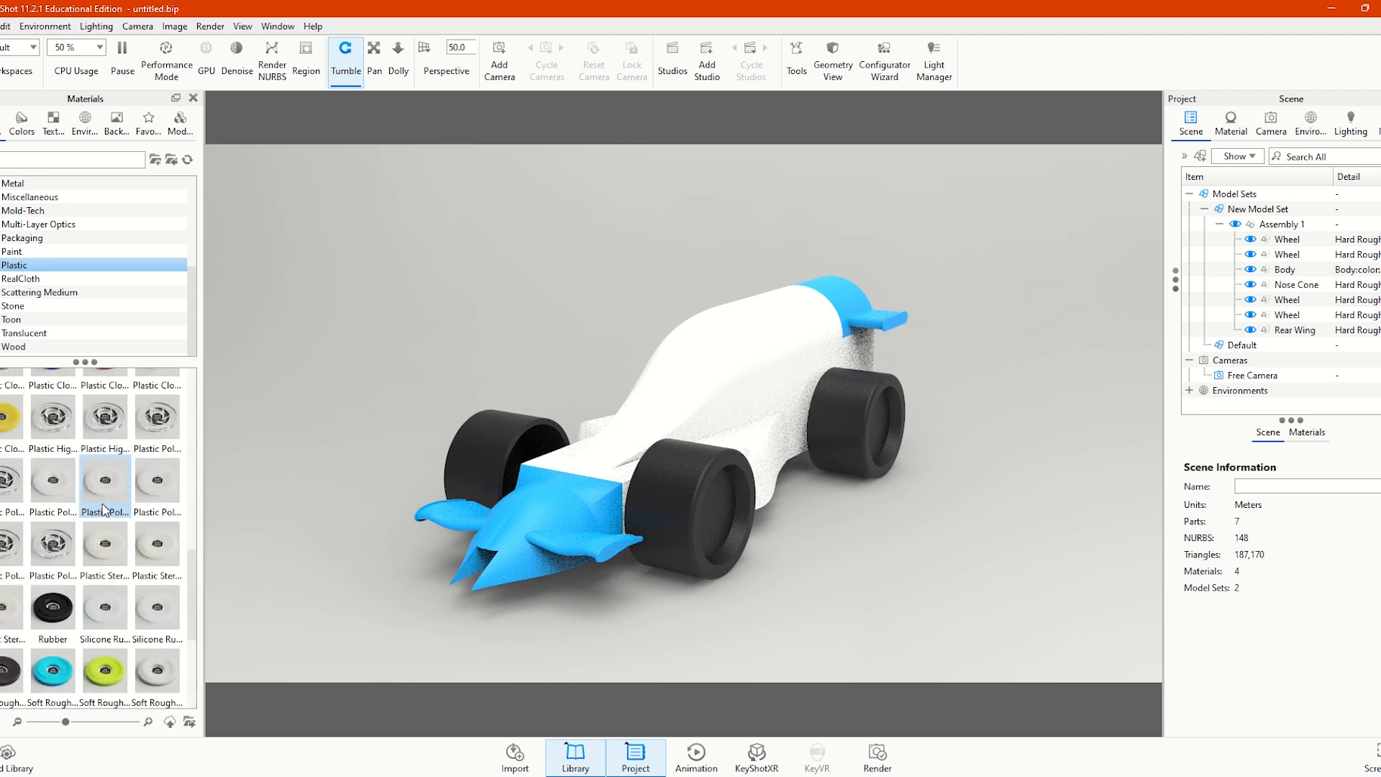
left_click(22, 253)
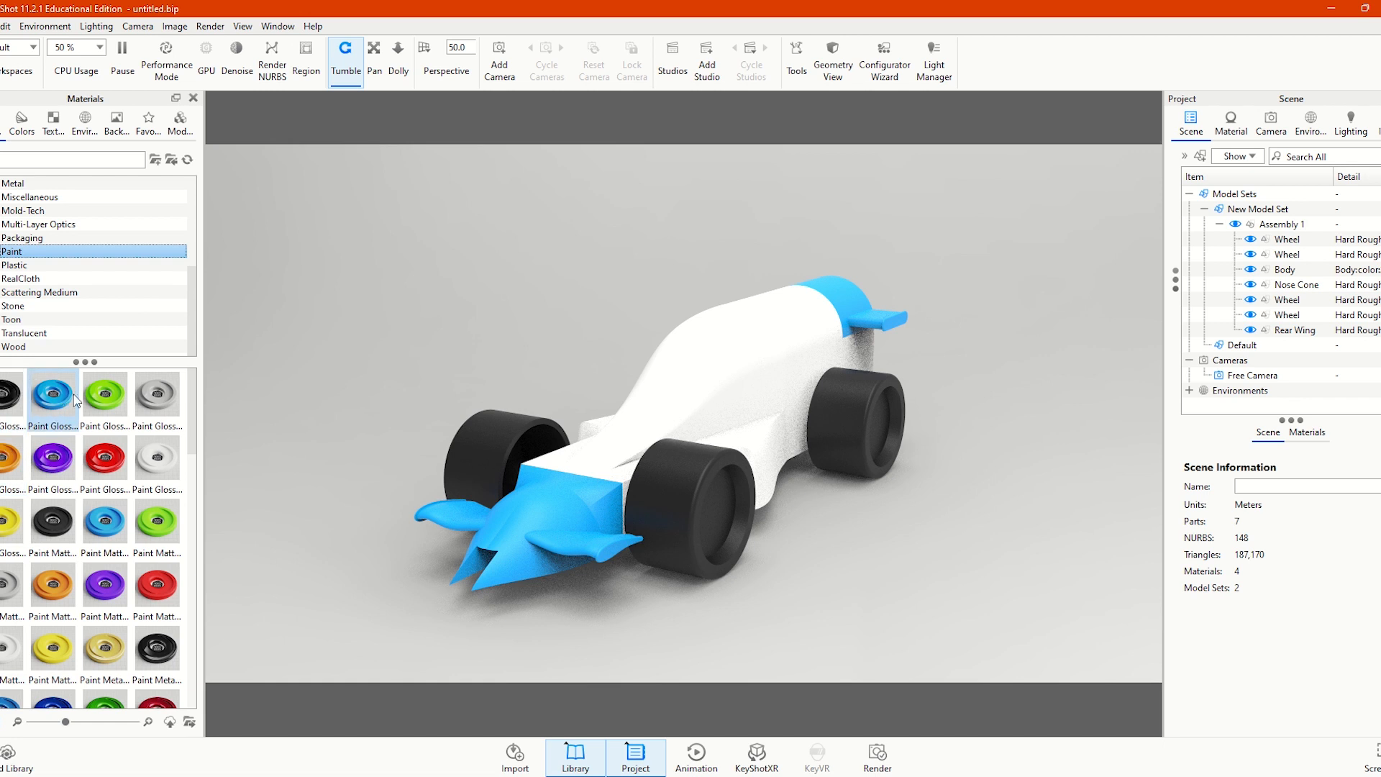
mouse_move(154, 465)
left_mouse_down()
mouse_move(330, 508)
mouse_move(683, 394)
left_mouse_up()
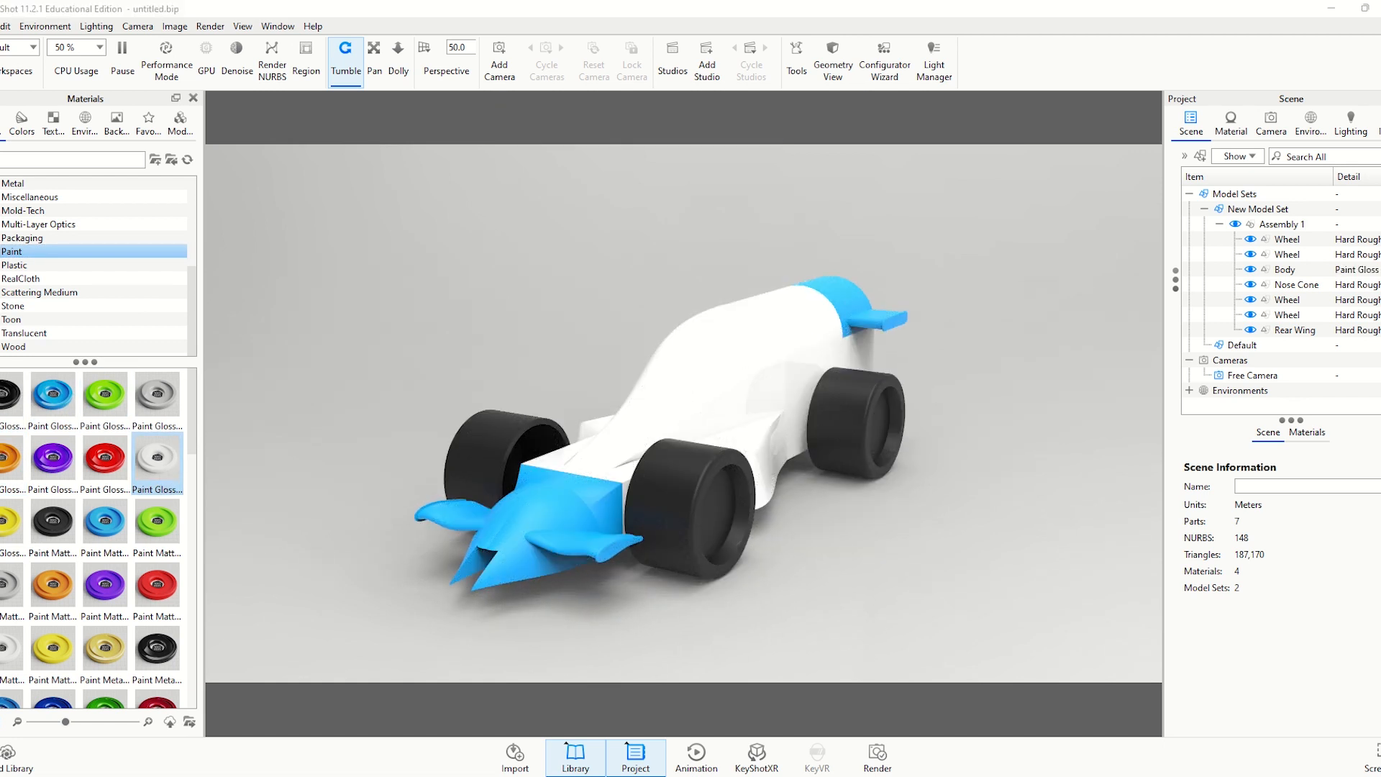
Recolor the nose cone and the rear wing with the same teal-green swatch from the PANTONE color libraries
left_click(148, 144)
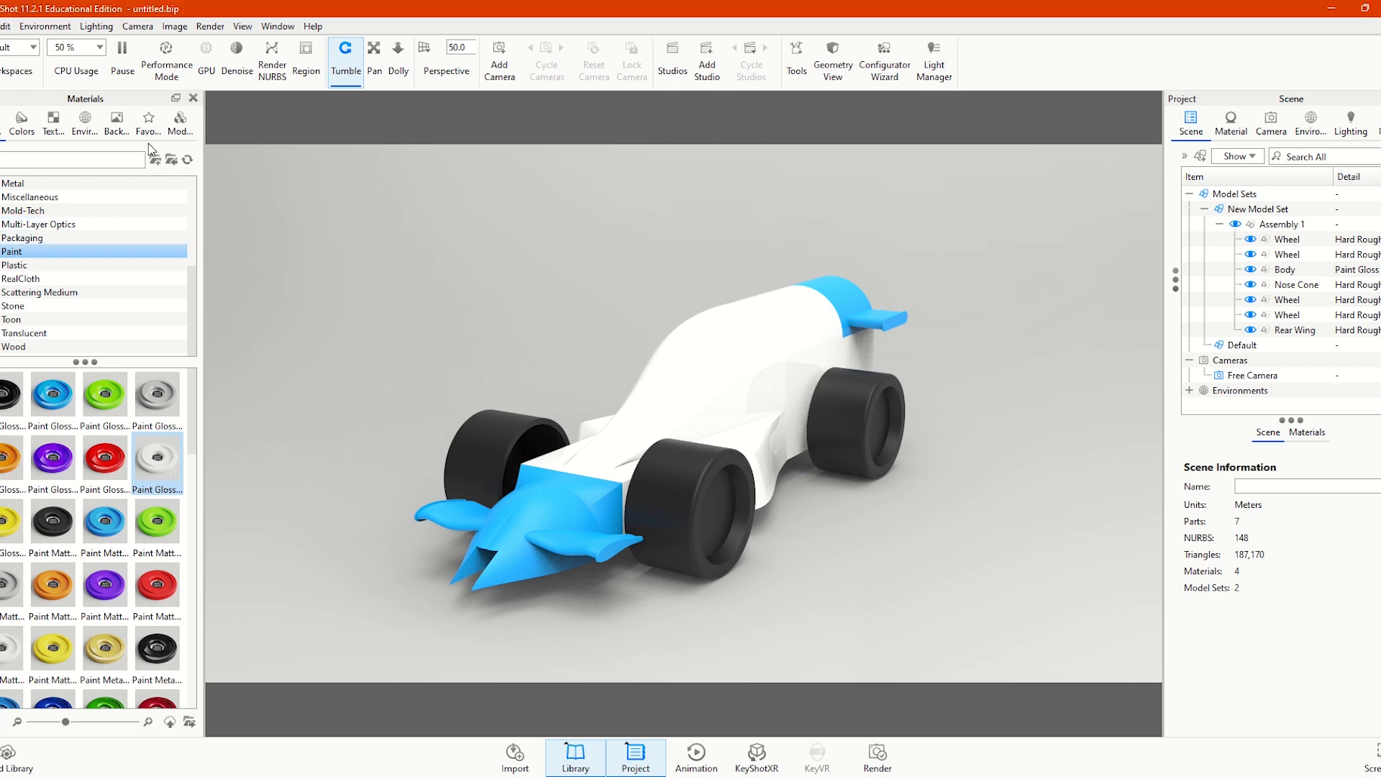
left_click(21, 126)
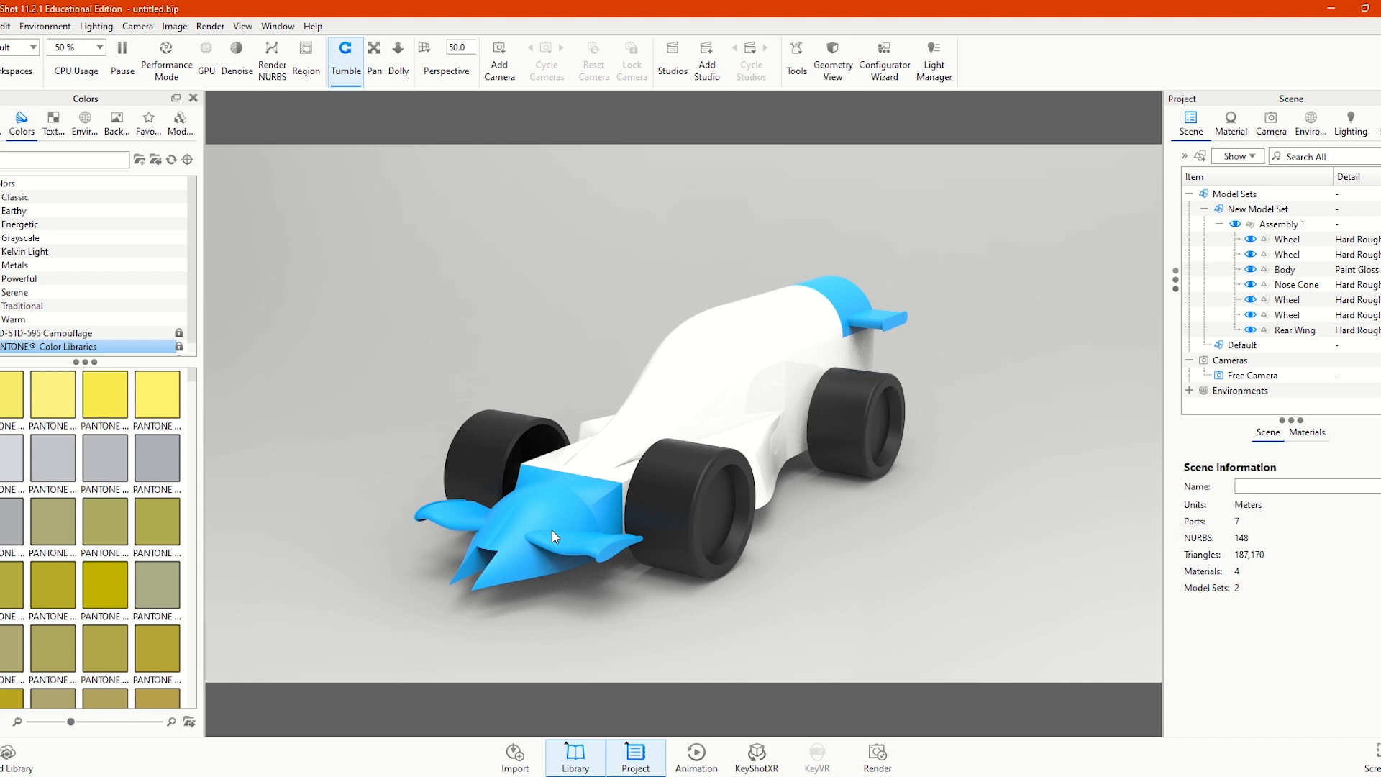
scroll(64, 502, "down", 10)
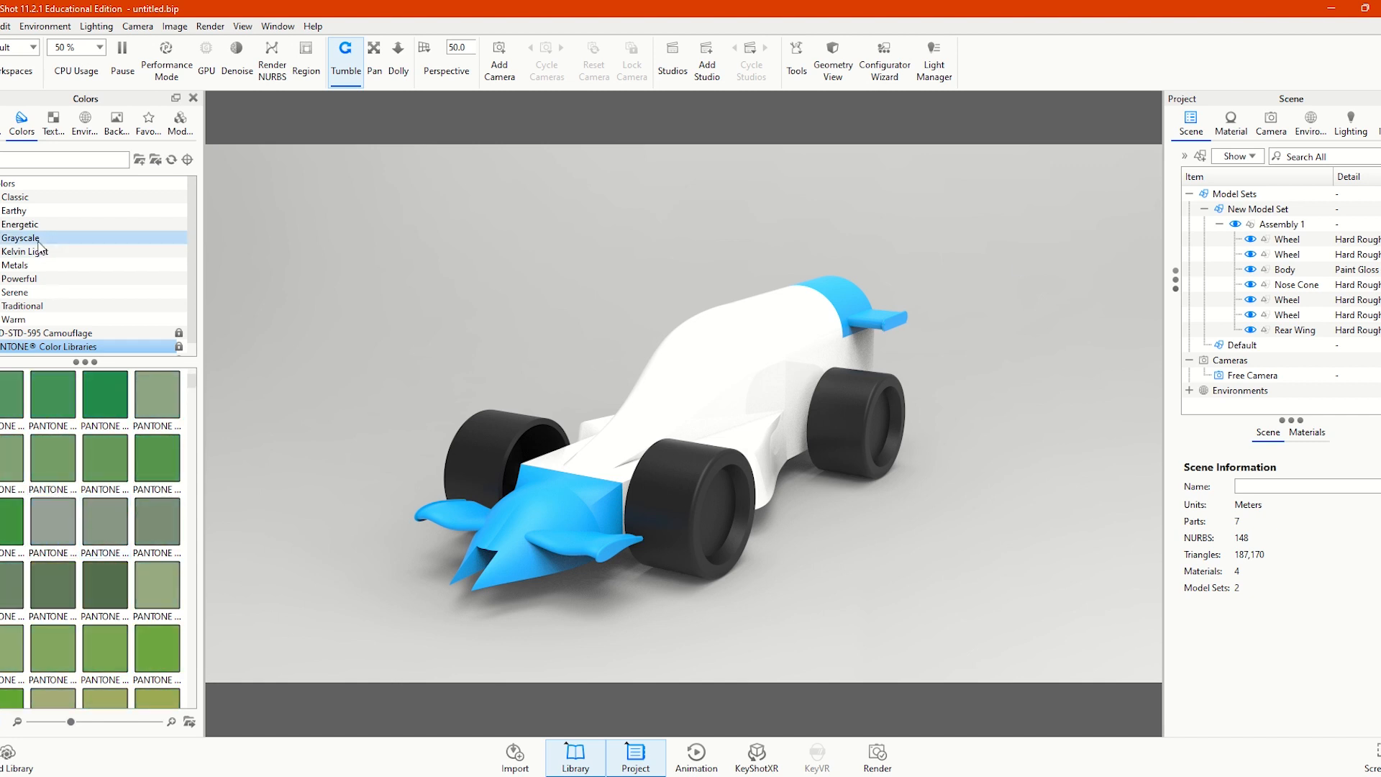
scroll(61, 245, "down", 1)
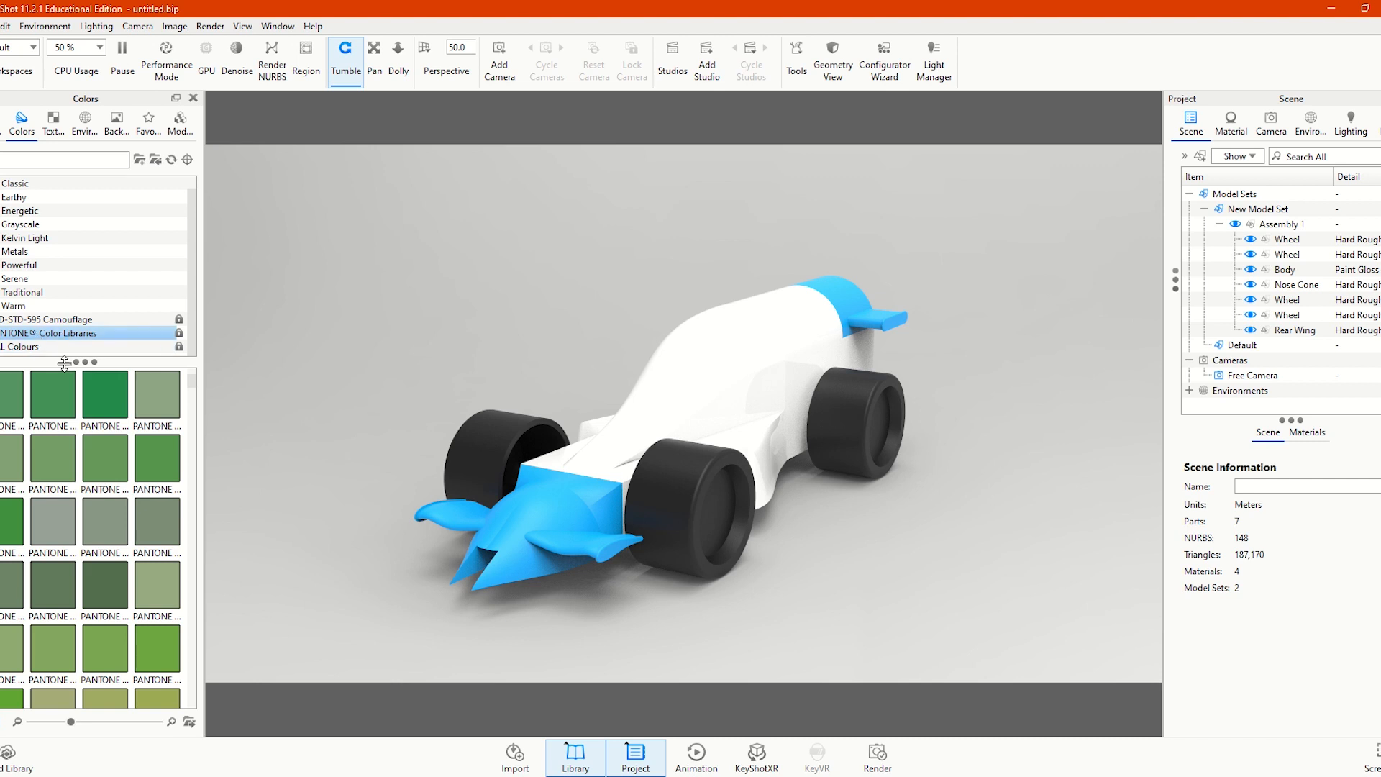
scroll(92, 565, "down", 2)
scroll(94, 558, "up", 3)
scroll(96, 556, "down", 1)
scroll(97, 556, "up", 1)
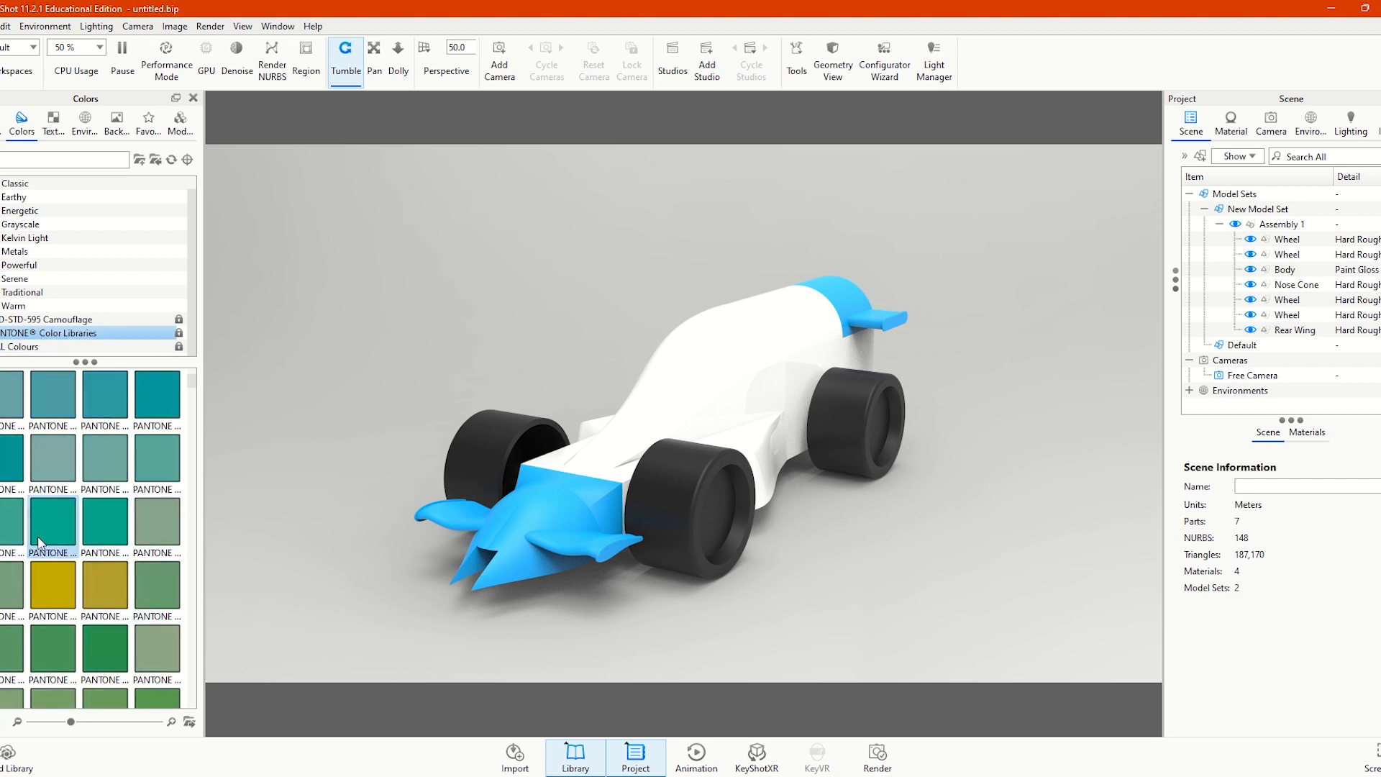
left_click_drag(54, 521, 529, 534)
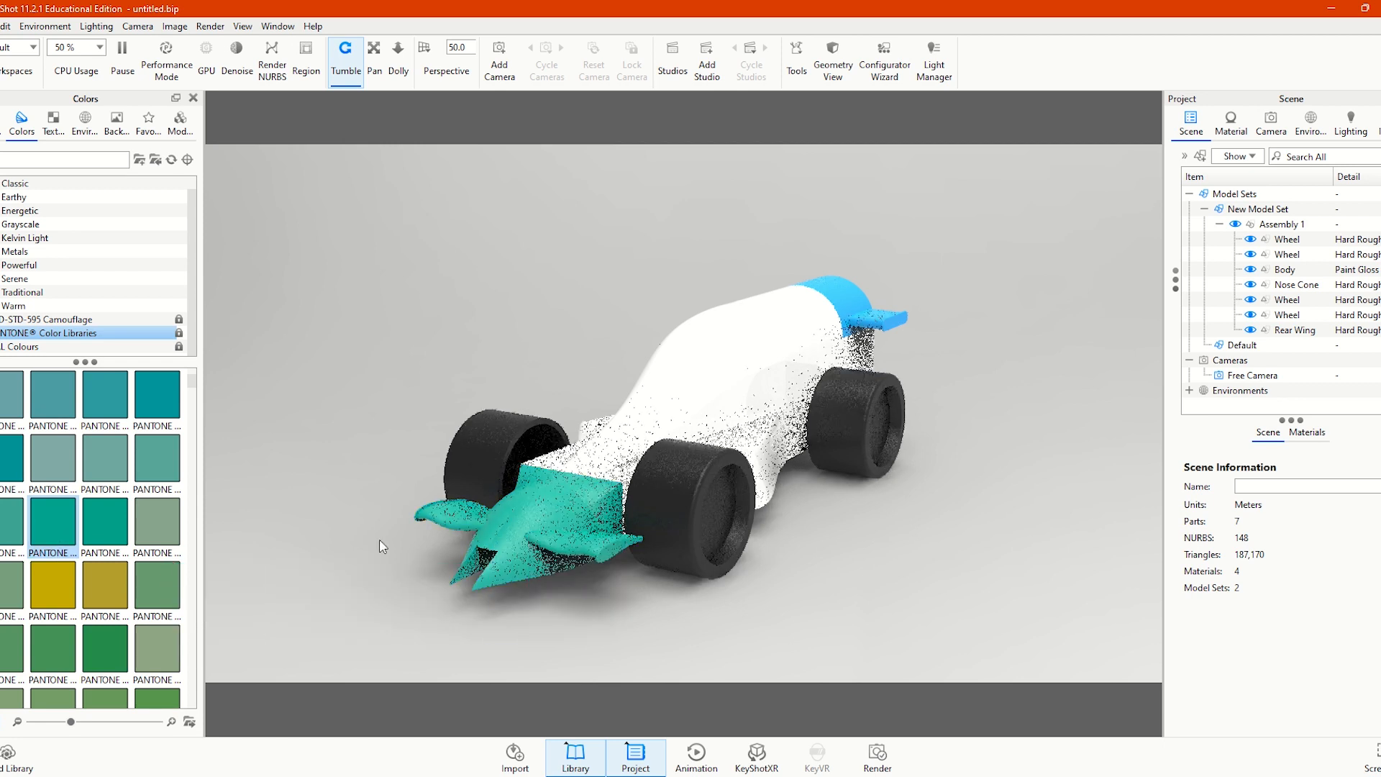
left_click_drag(46, 528, 845, 298)
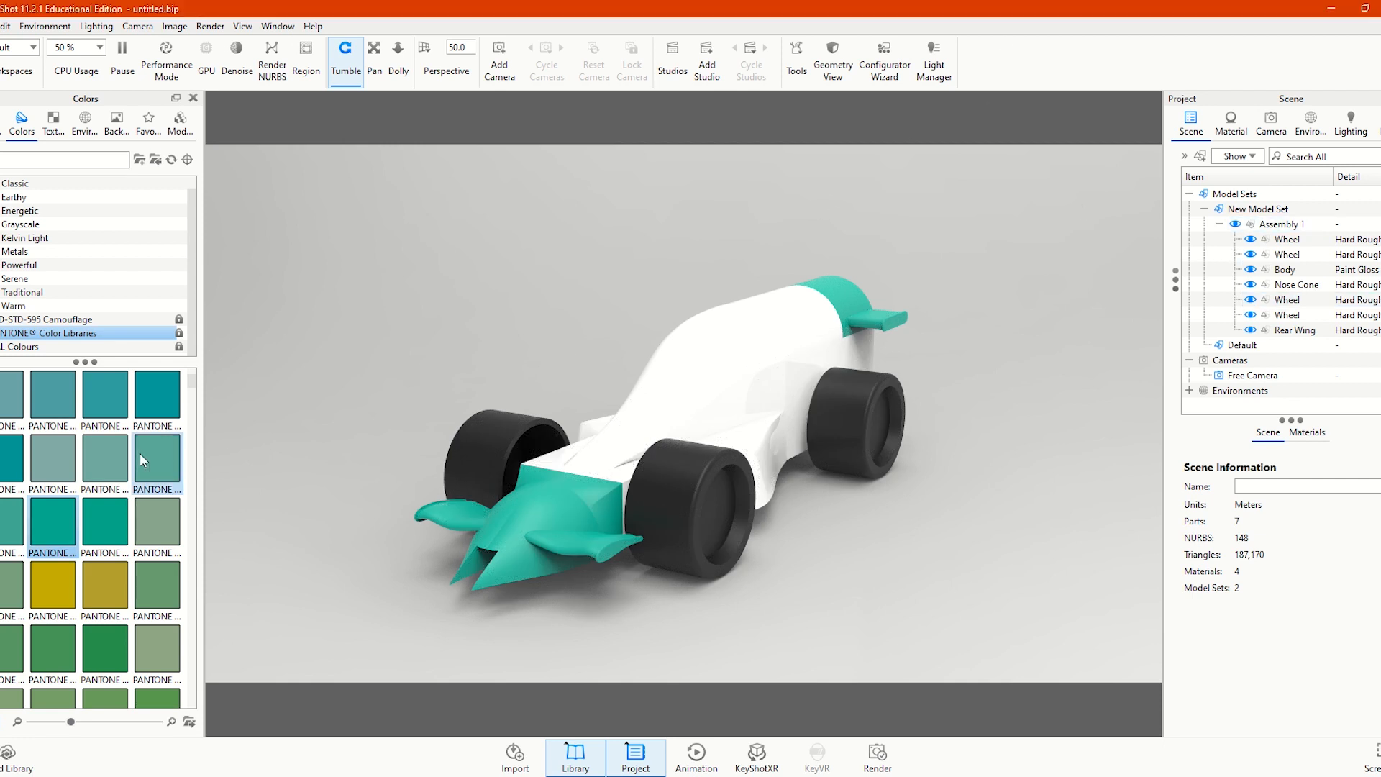
scroll(64, 479, "down", 5)
scroll(62, 474, "up", 10)
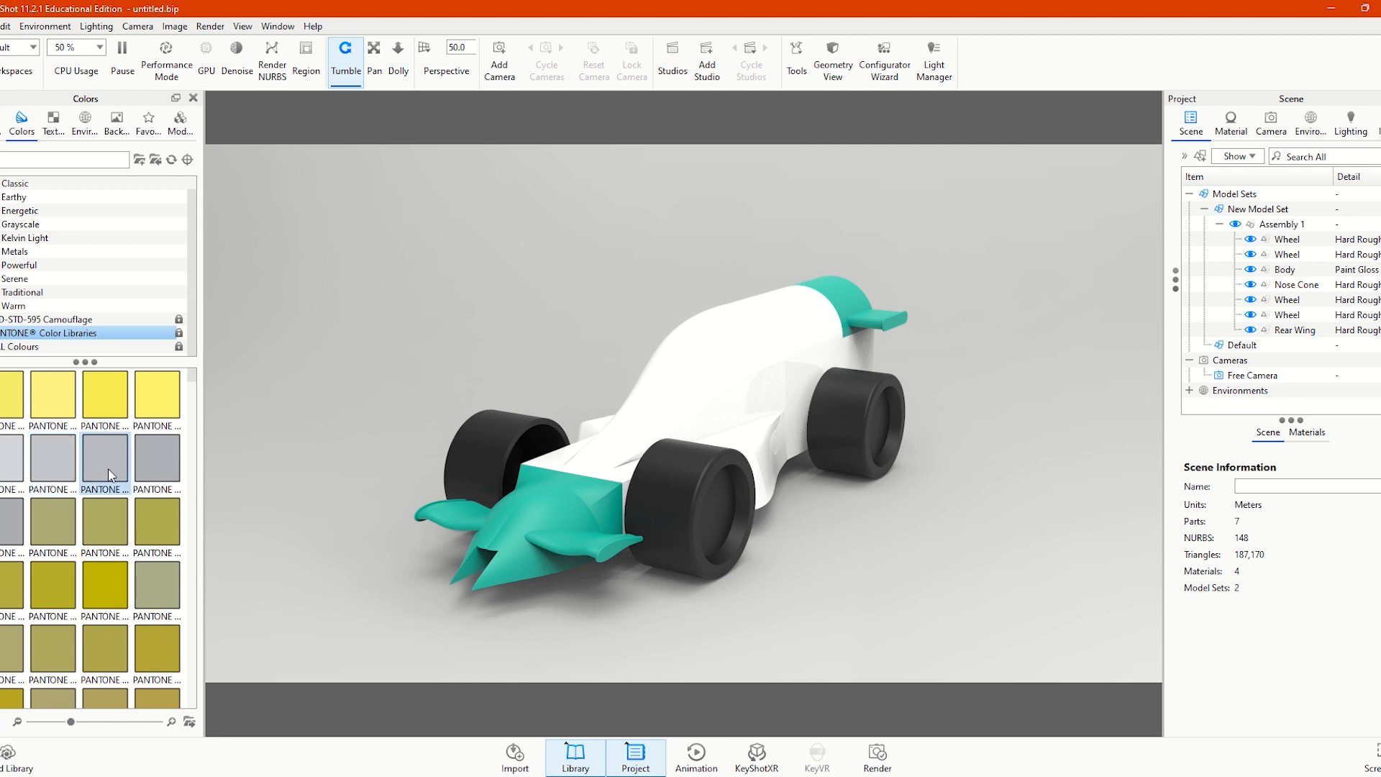
Look through the PANTONE color library swatches for a color to use on the car body
scroll(109, 466, "down", 10)
scroll(113, 468, "down", 15)
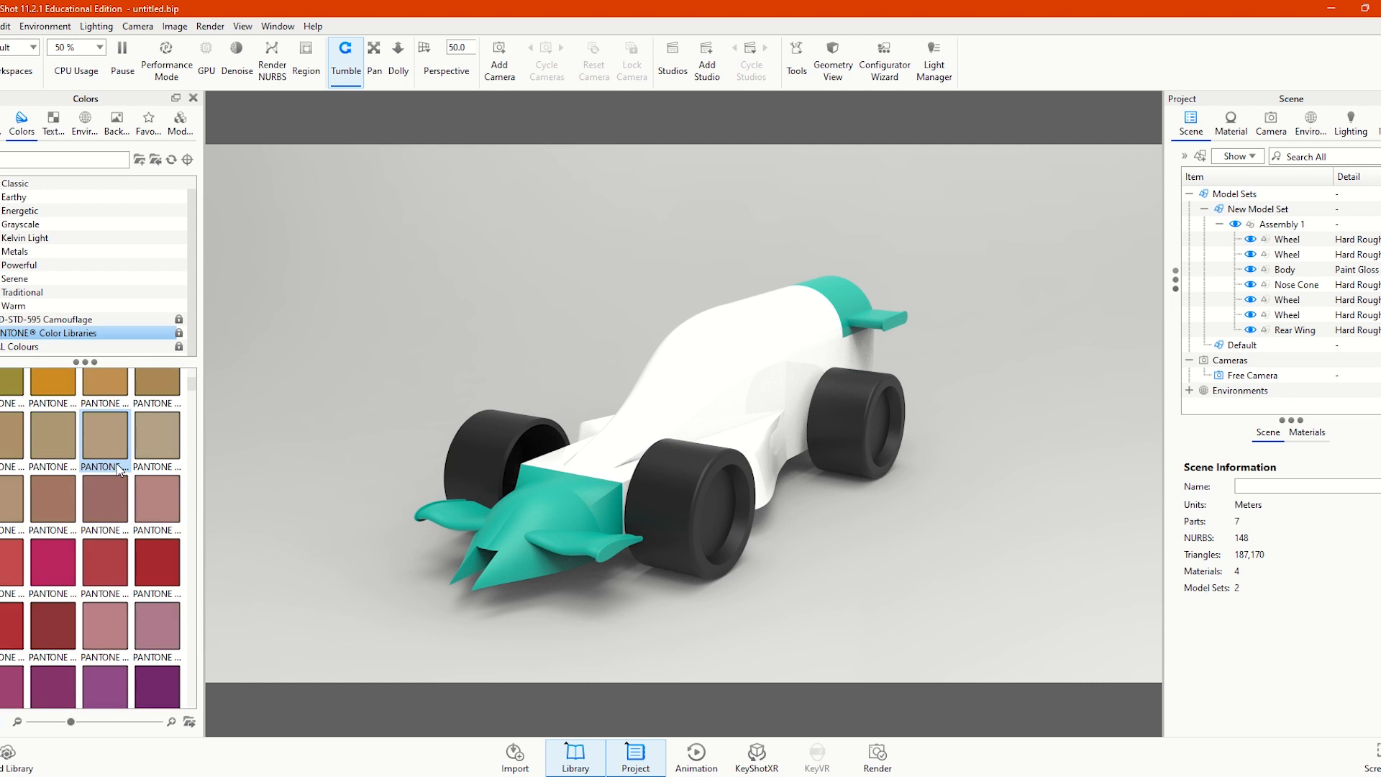
scroll(106, 454, "up", 15)
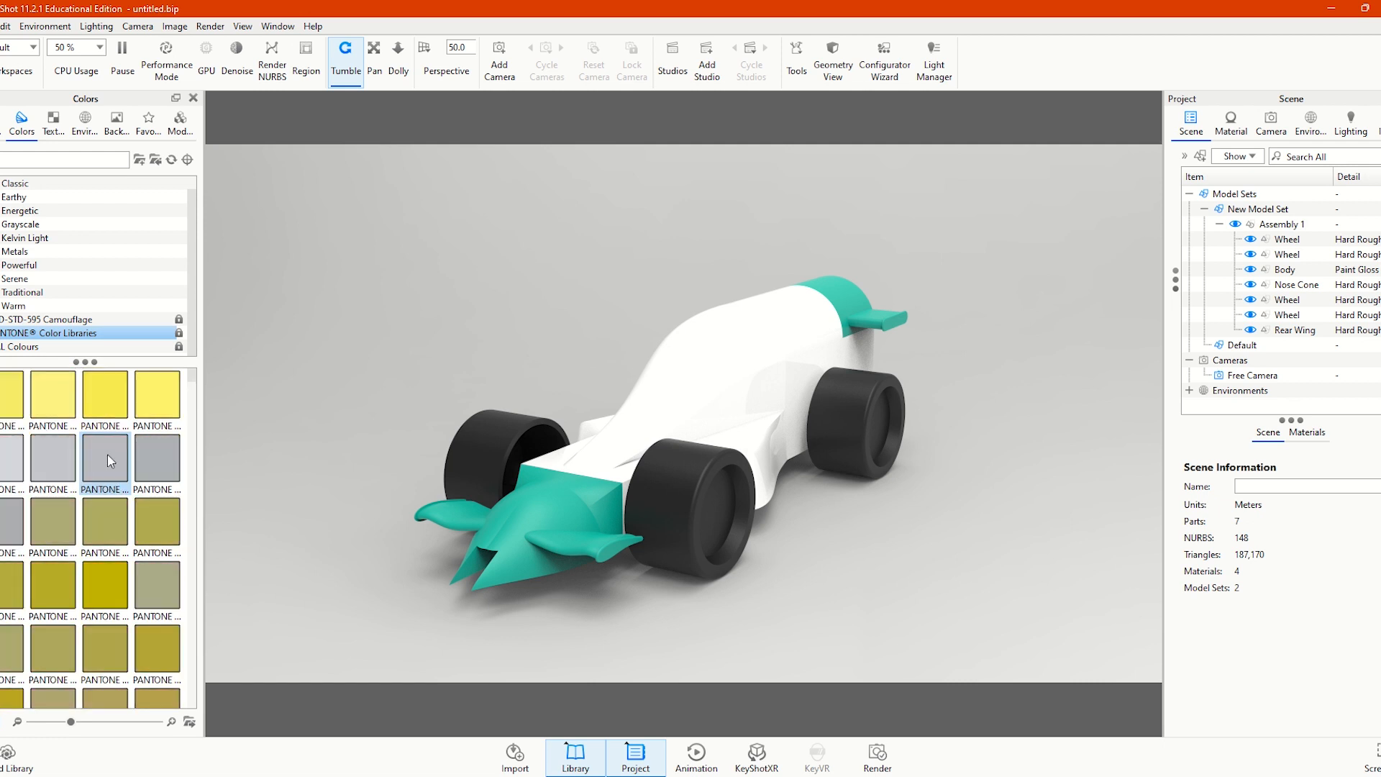
scroll(94, 496, "down", 8)
scroll(107, 504, "down", 10)
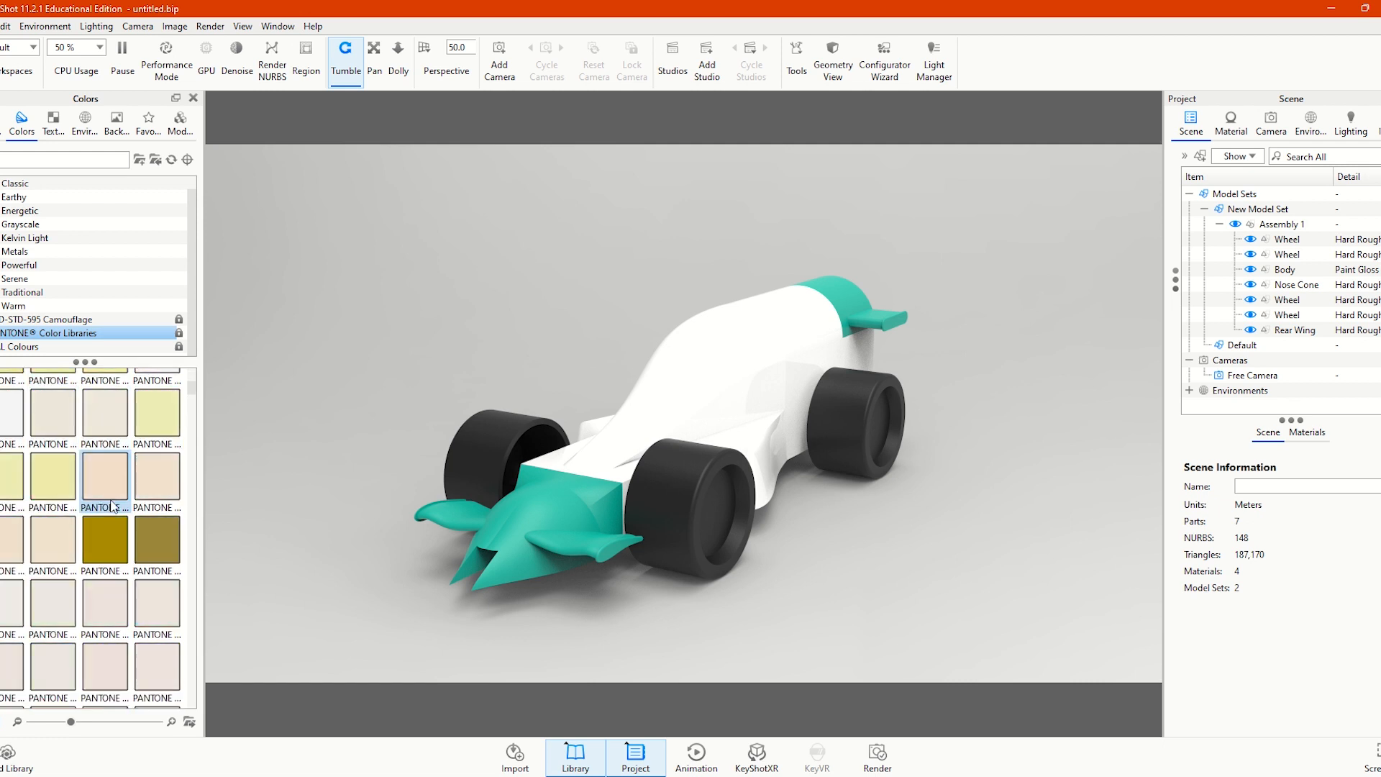
scroll(115, 500, "down", 6)
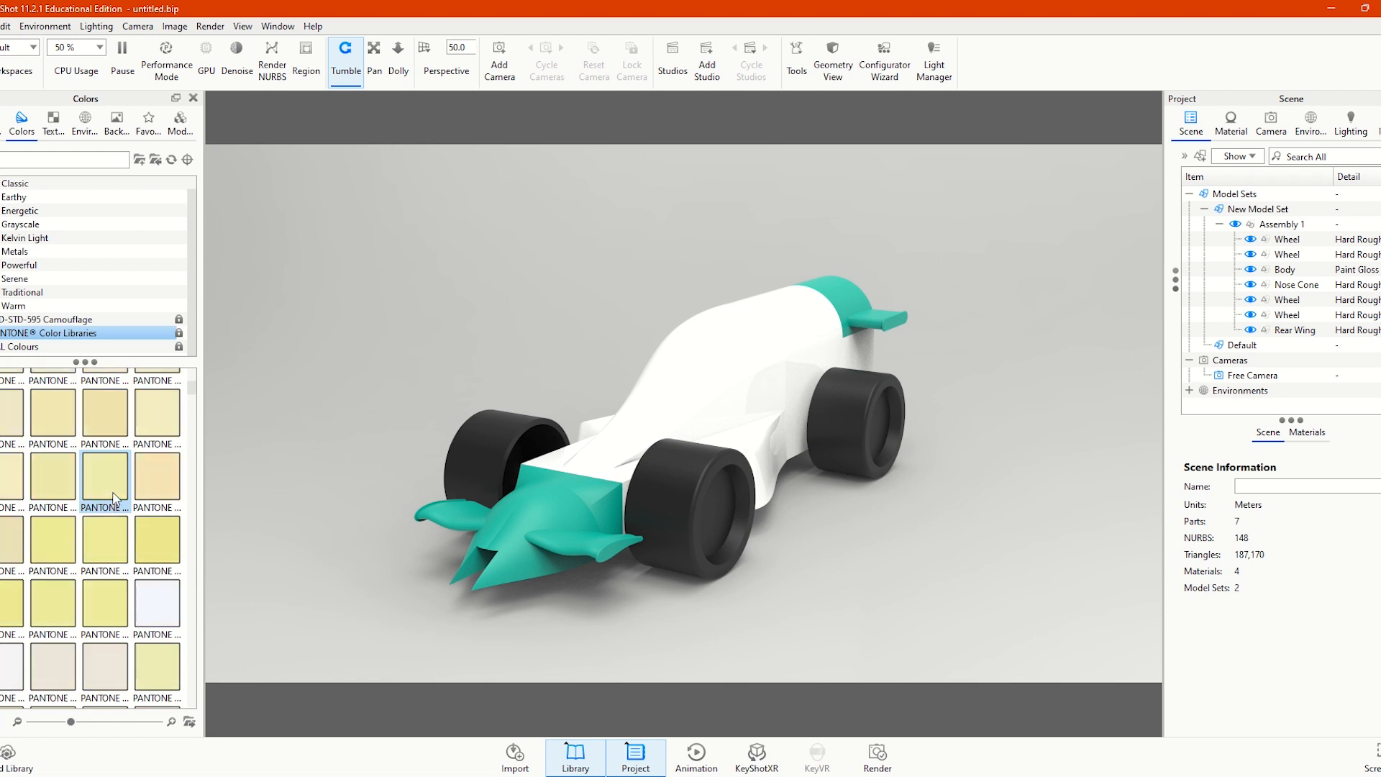
scroll(119, 496, "down", 8)
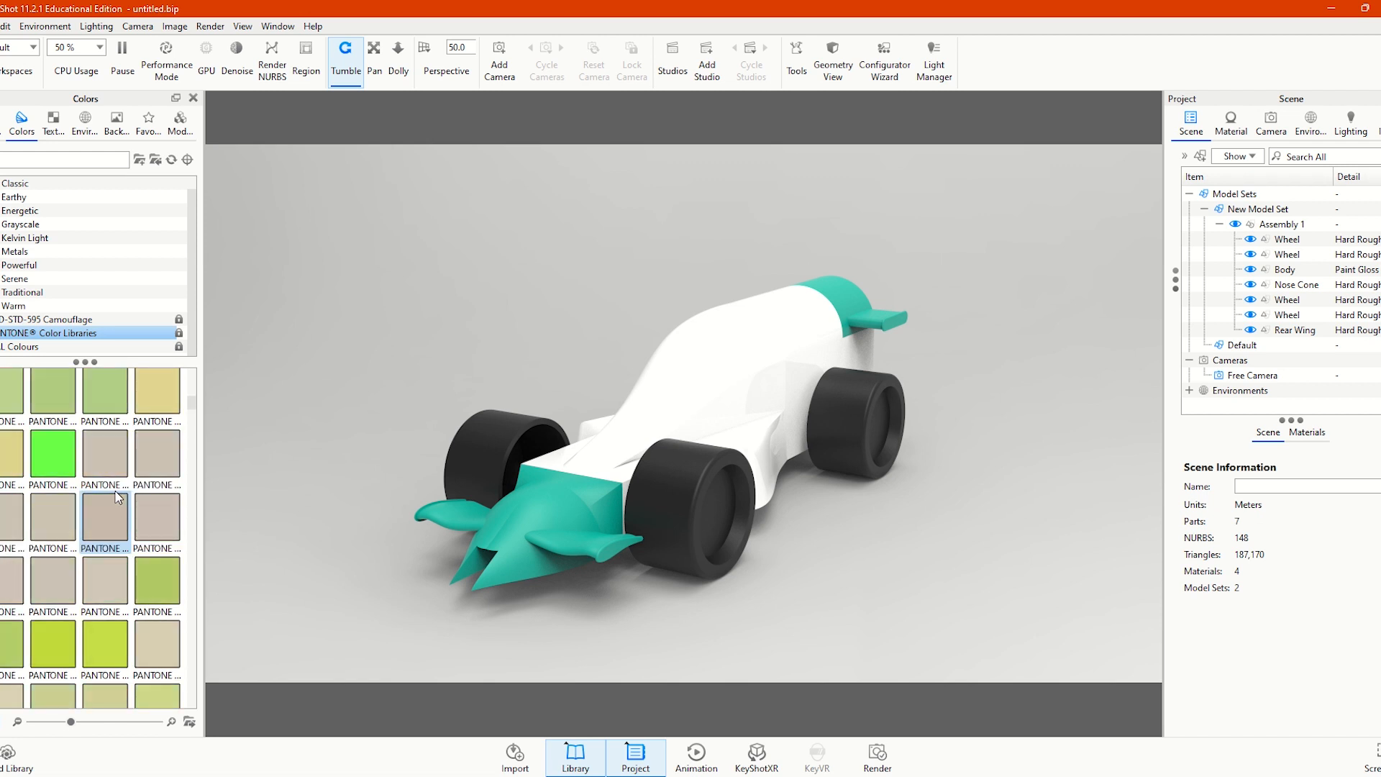
scroll(112, 494, "down", 8)
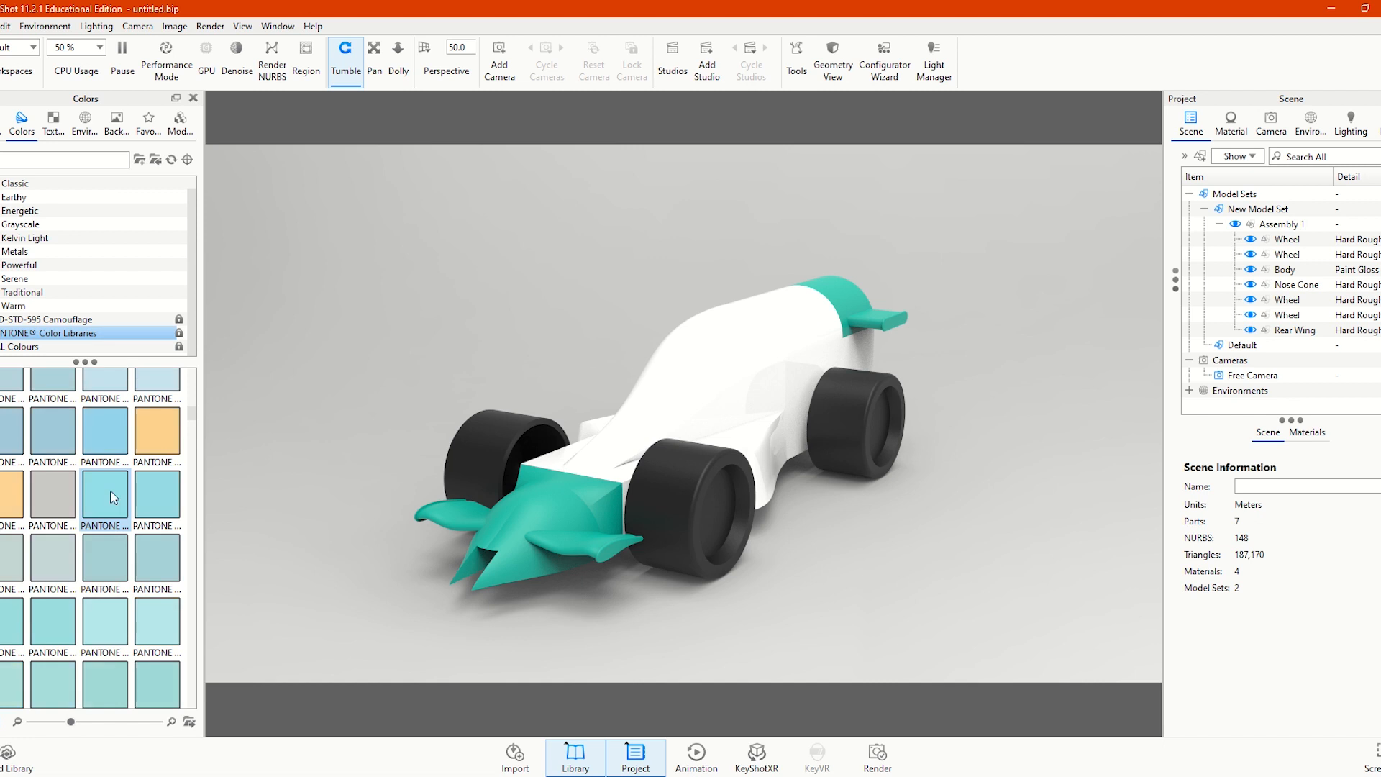
scroll(104, 489, "down", 8)
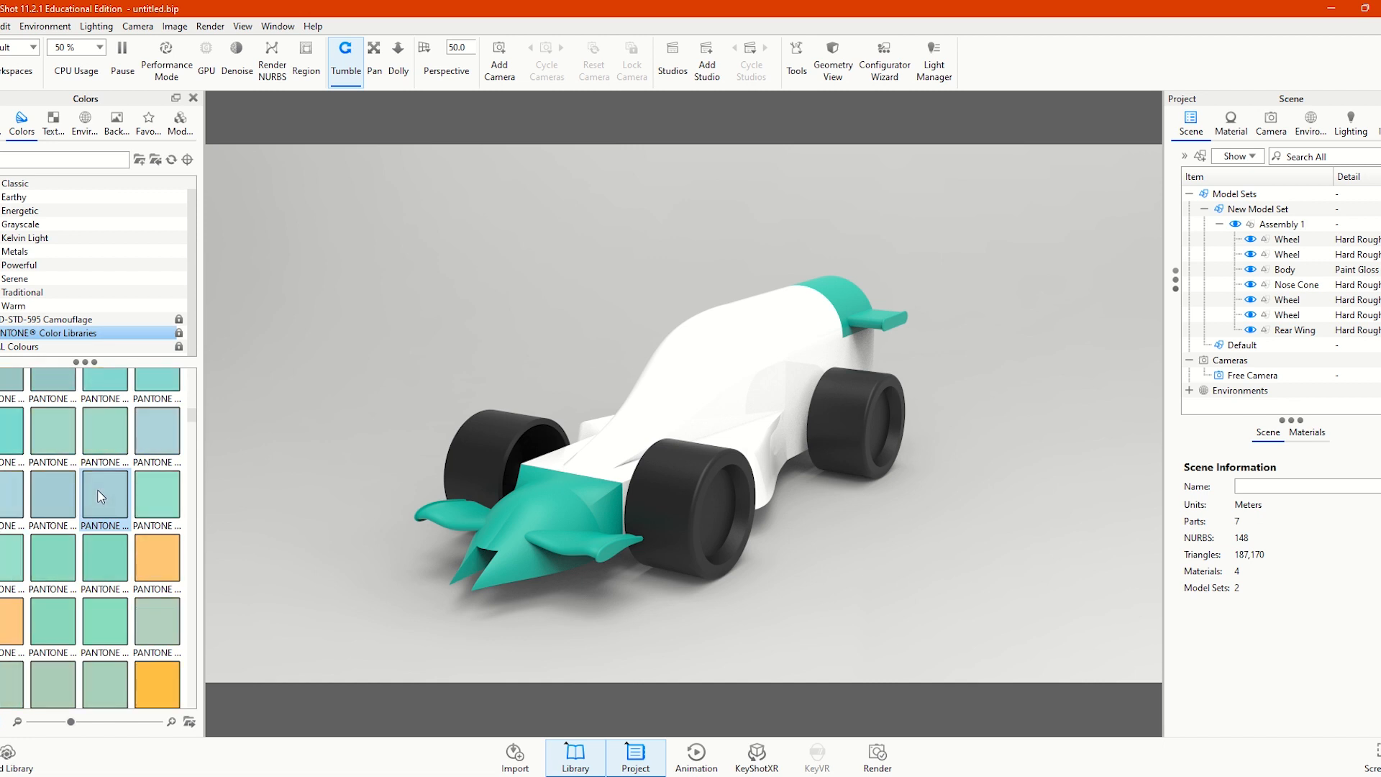
scroll(132, 547, "down", 6)
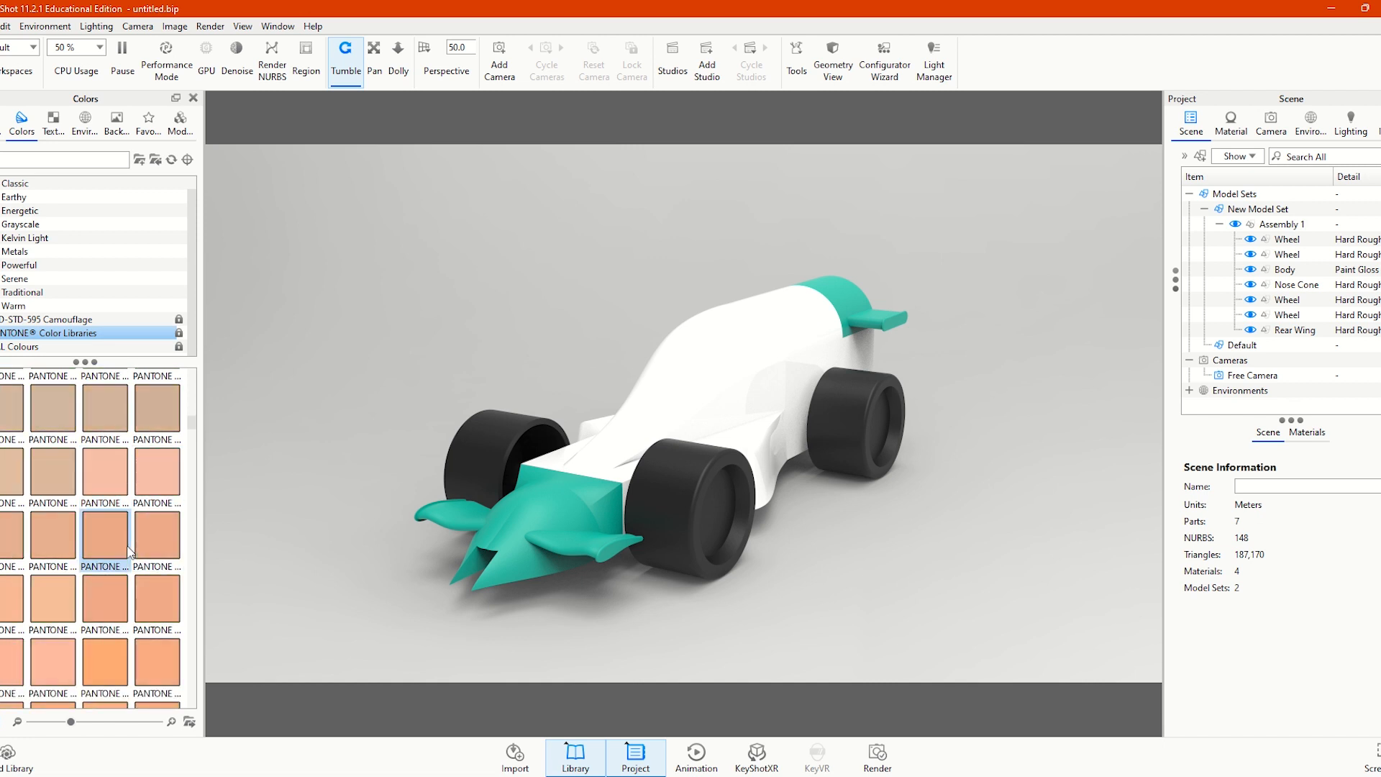
Recolor the car body with the first light gray swatch from the STD-595 Camouflage colors
scroll(36, 229, "up", 1)
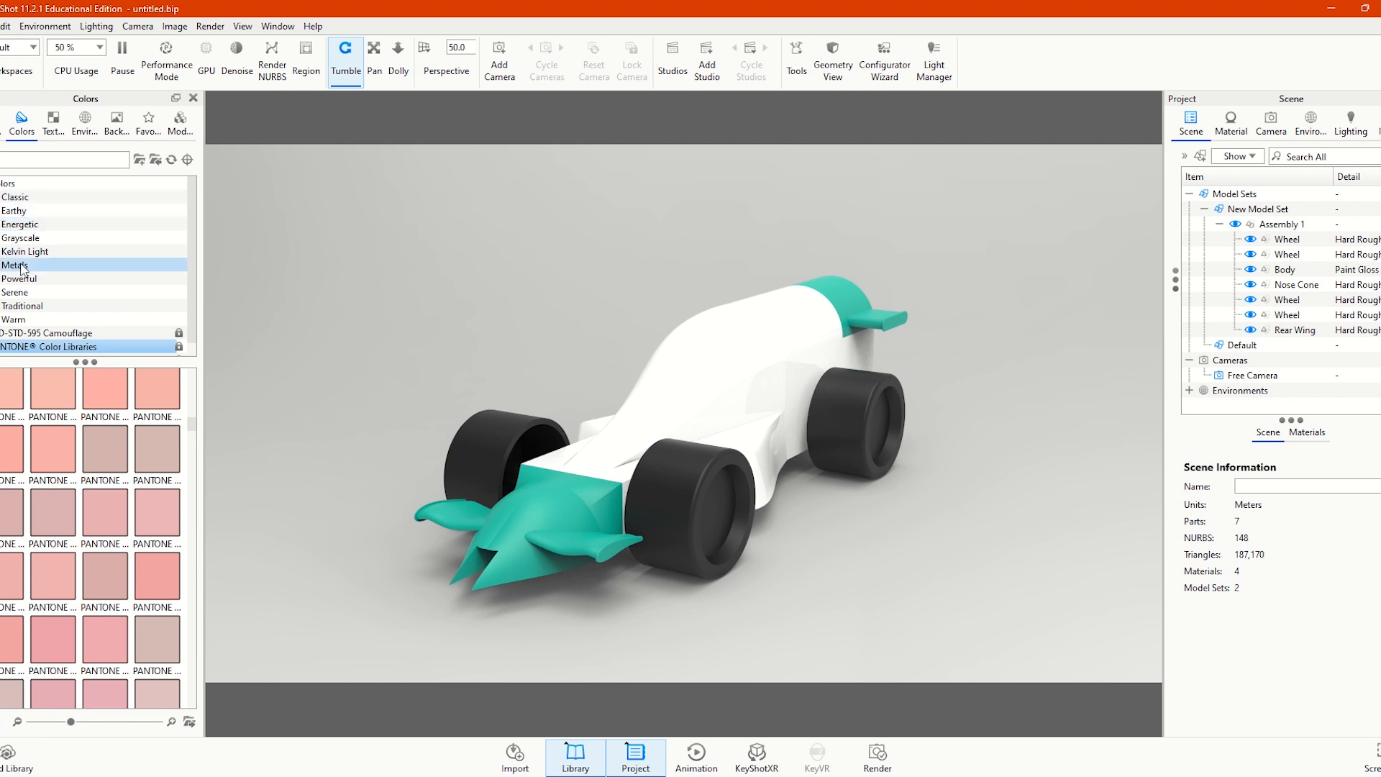
left_click(46, 266)
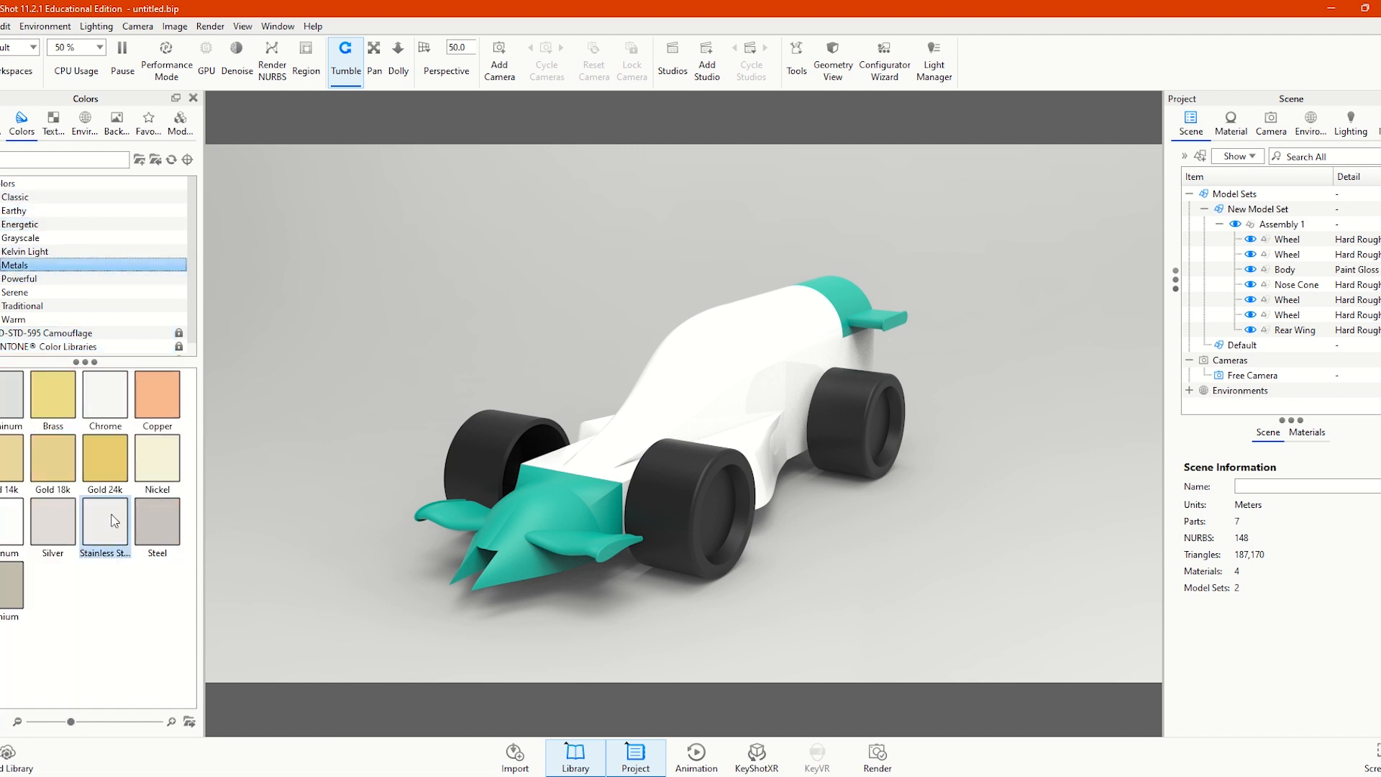
scroll(58, 320, "down", 1)
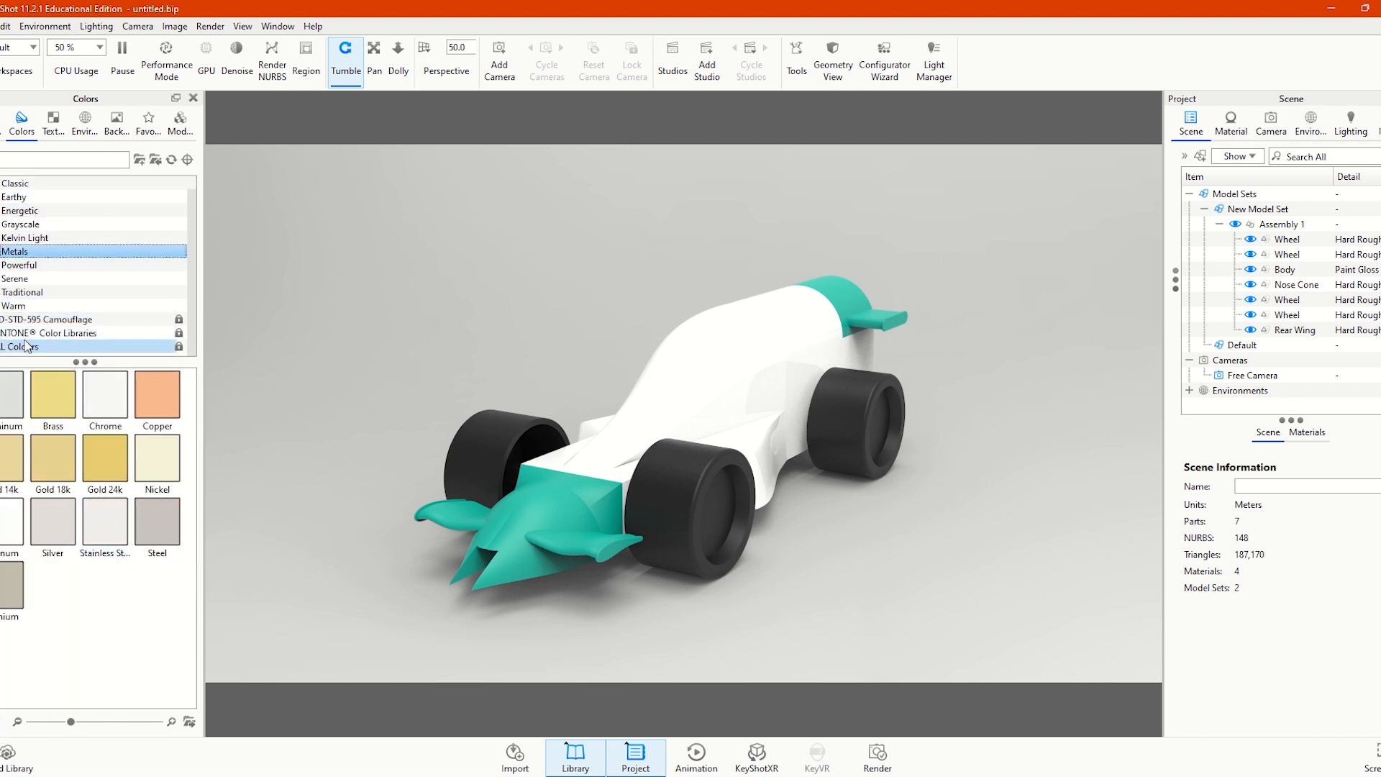
left_click(53, 322)
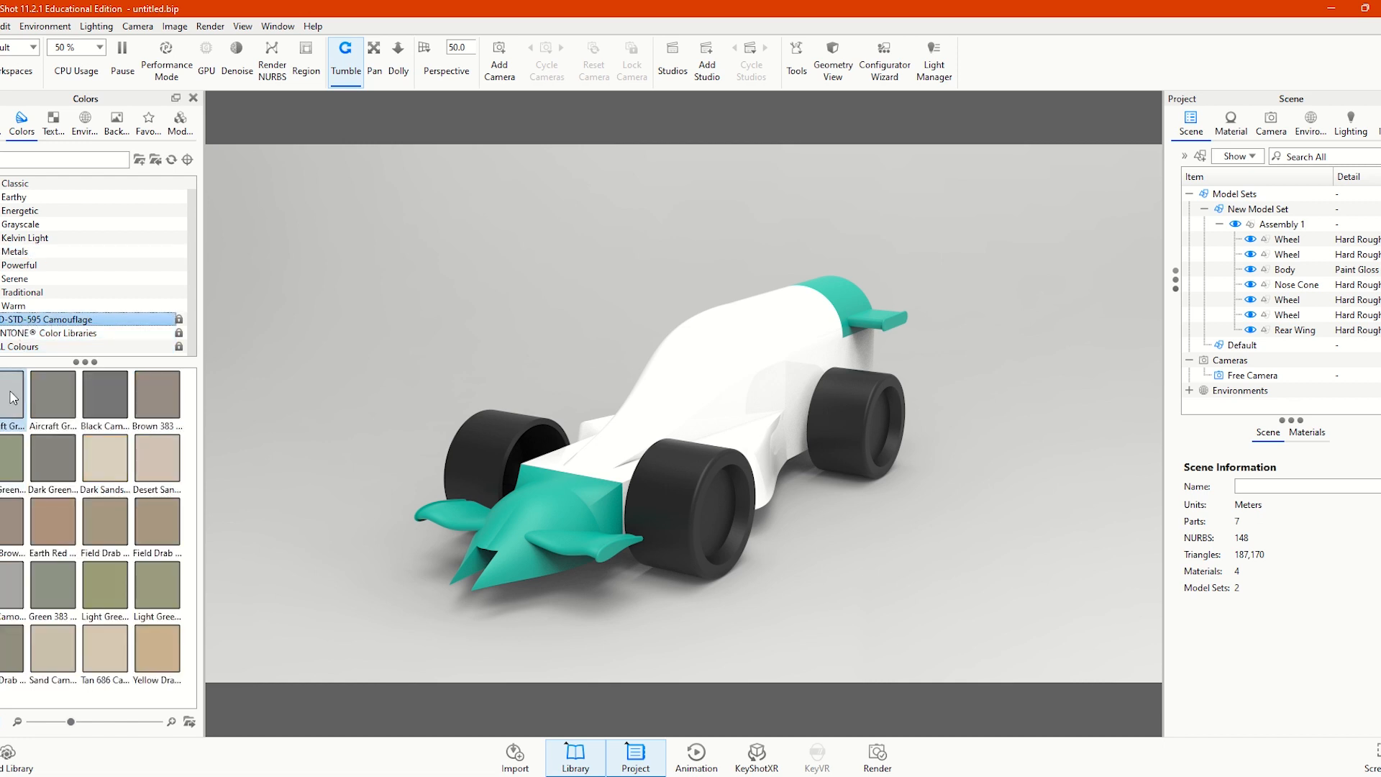
left_click_drag(7, 401, 732, 374)
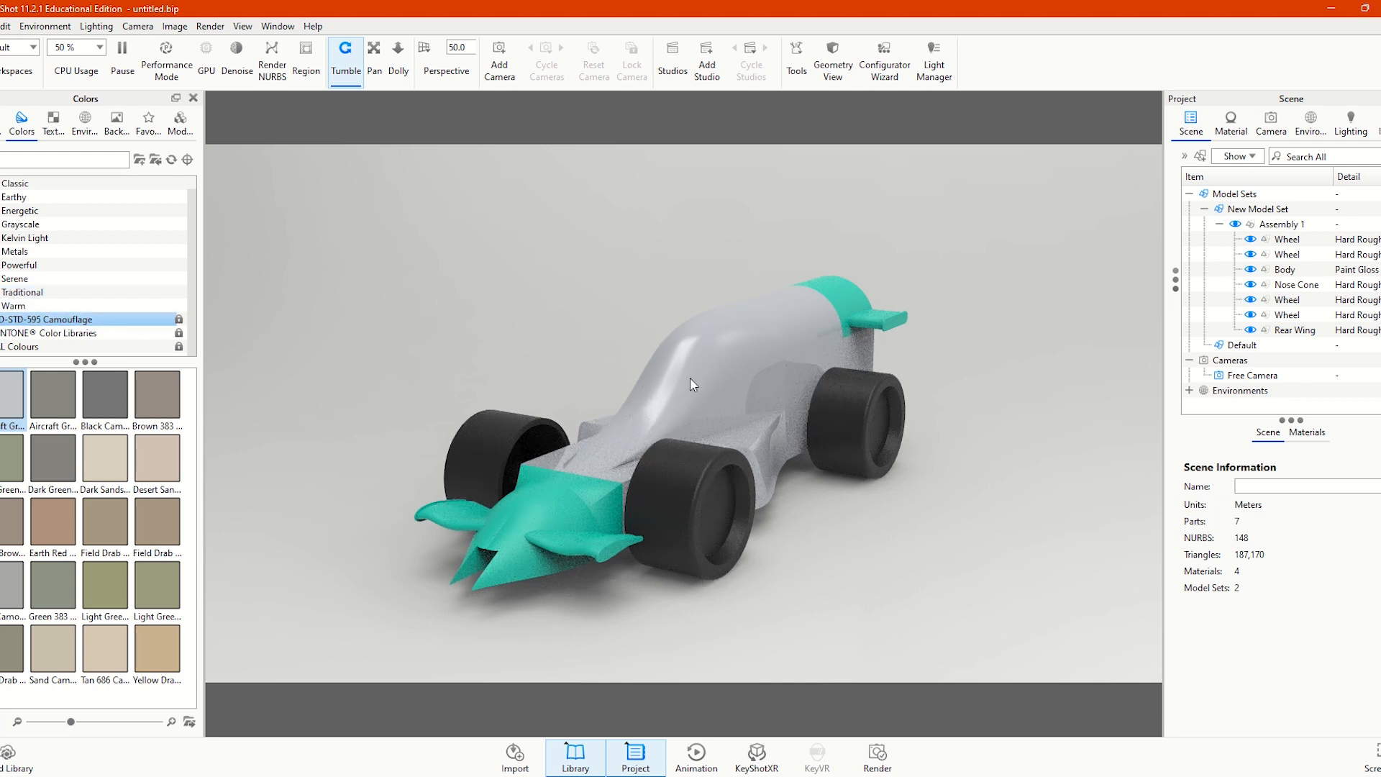
Recolor the car body with the 090 Percent swatch from the Grayscale colors
scroll(68, 291, "up", 1)
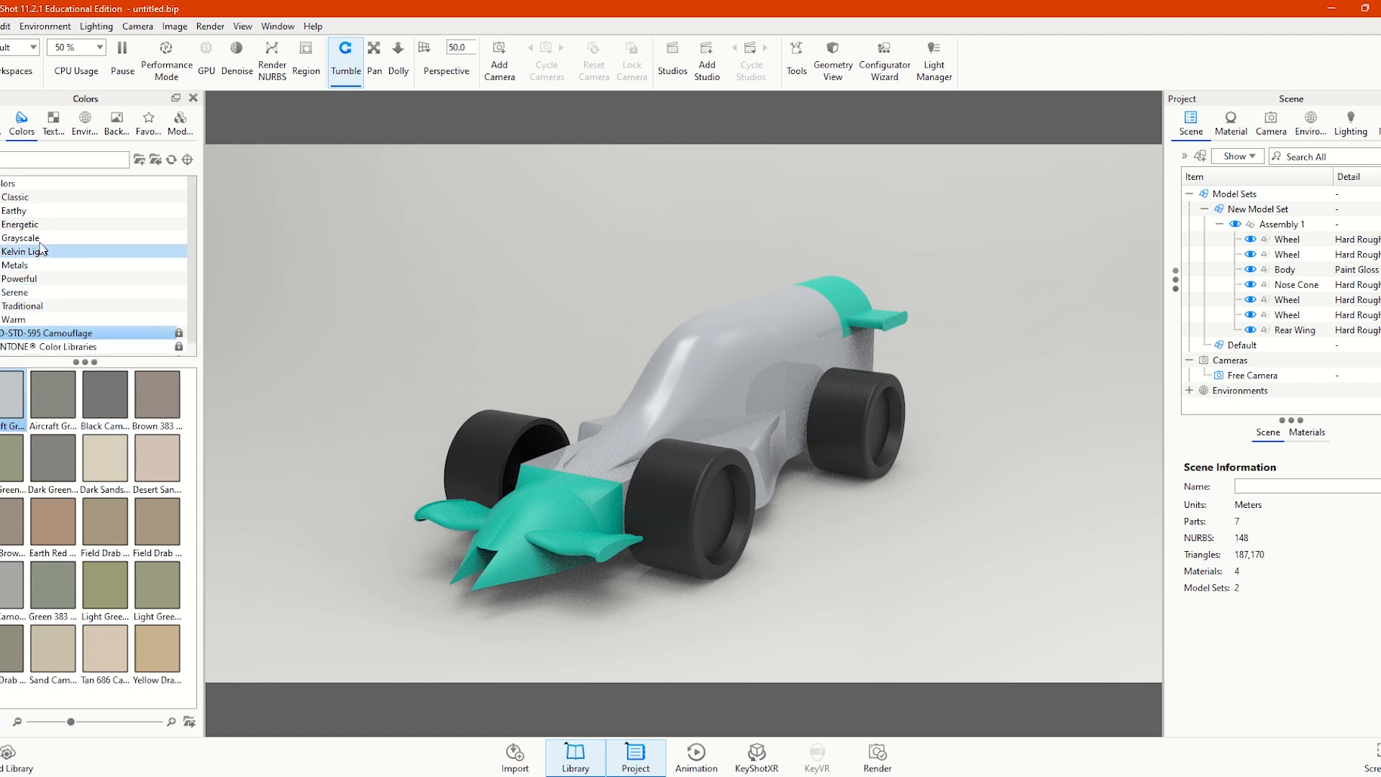
left_click(41, 251)
left_click(40, 238)
left_click_drag(63, 522, 712, 364)
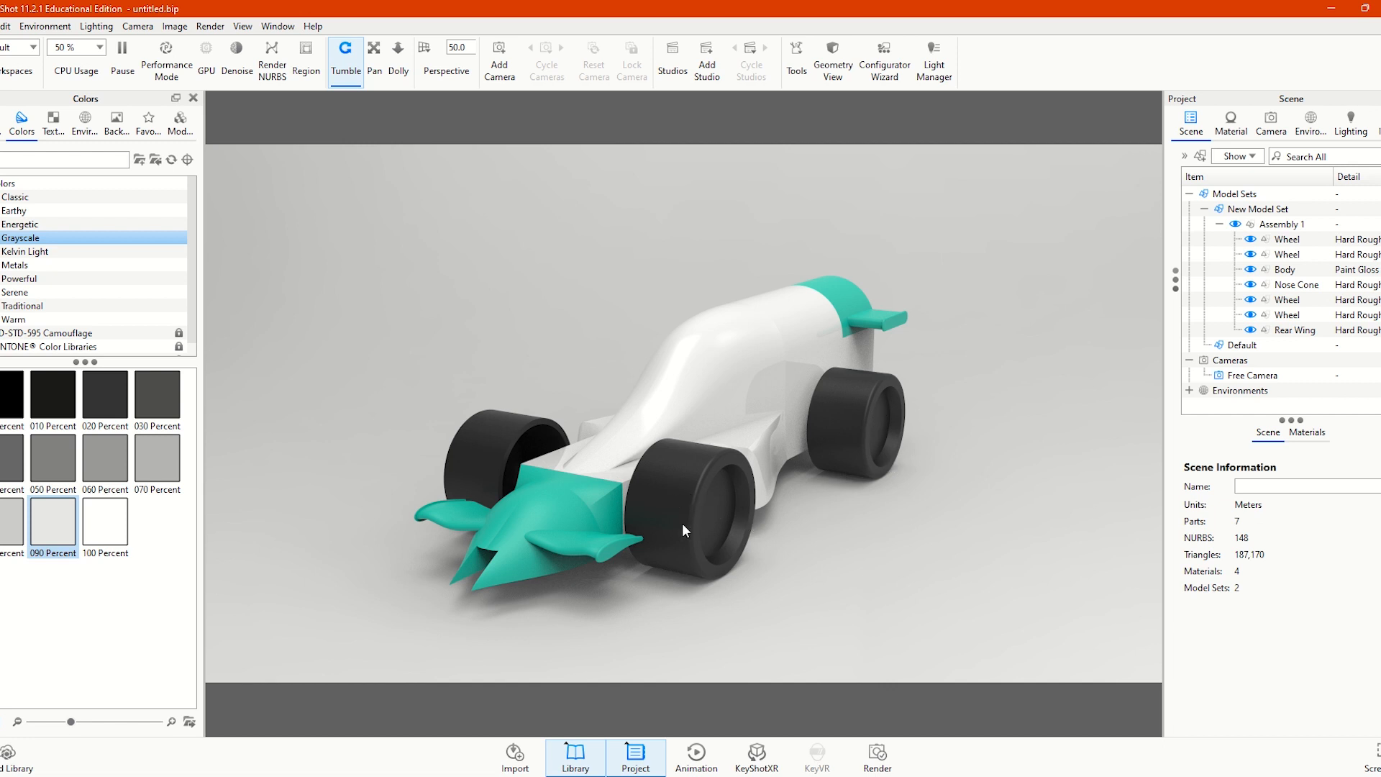
Add the Logo texture as a label on the nose cone's front wing at the car's right side
left_click(52, 130)
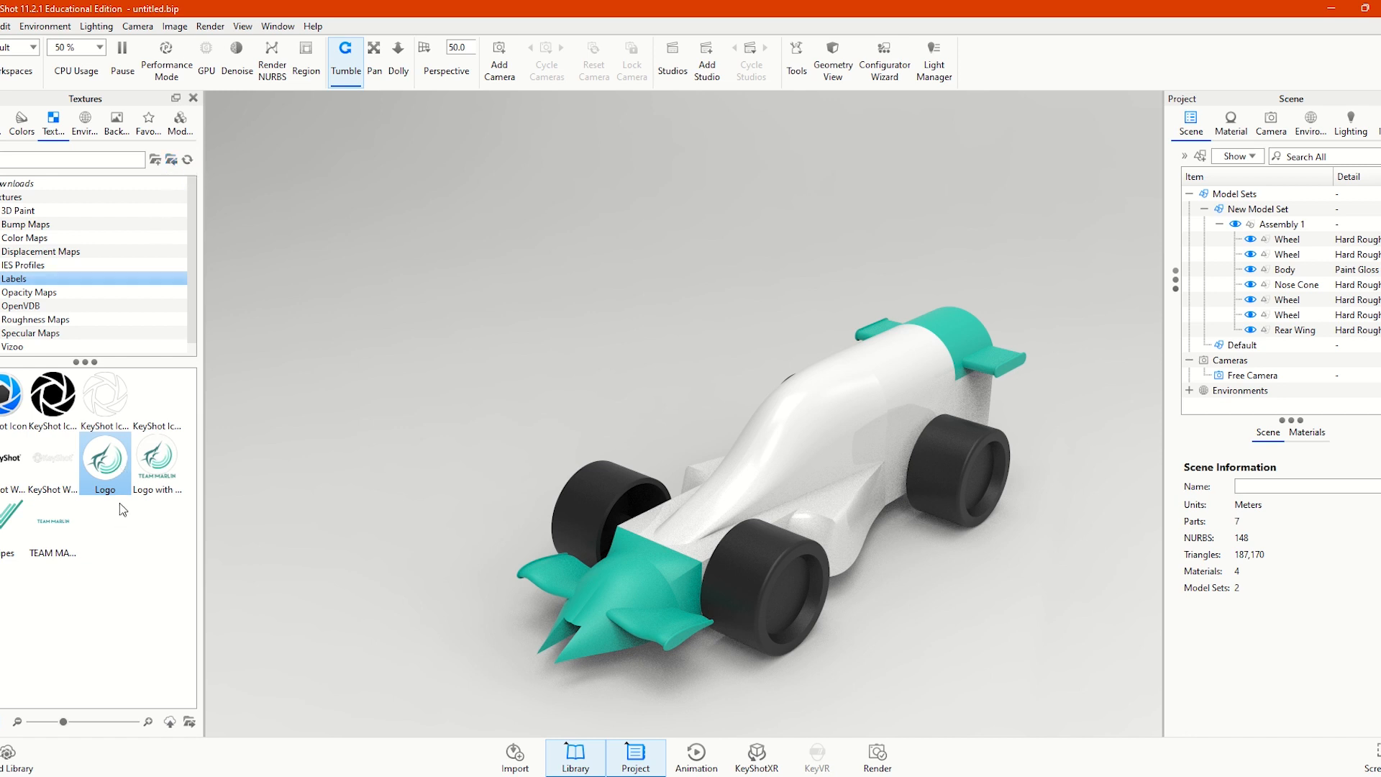
mouse_move(102, 462)
left_click_drag(103, 462, 549, 586)
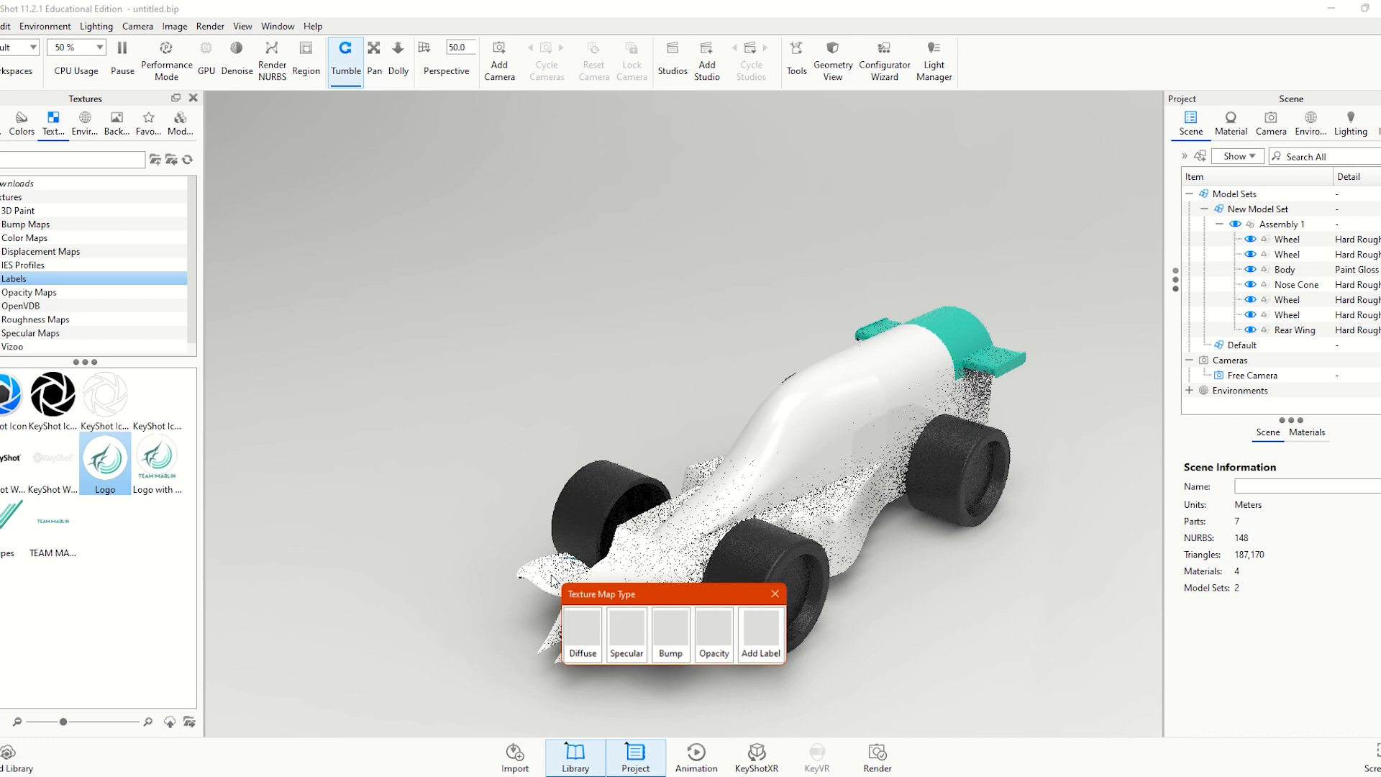
left_click(771, 642)
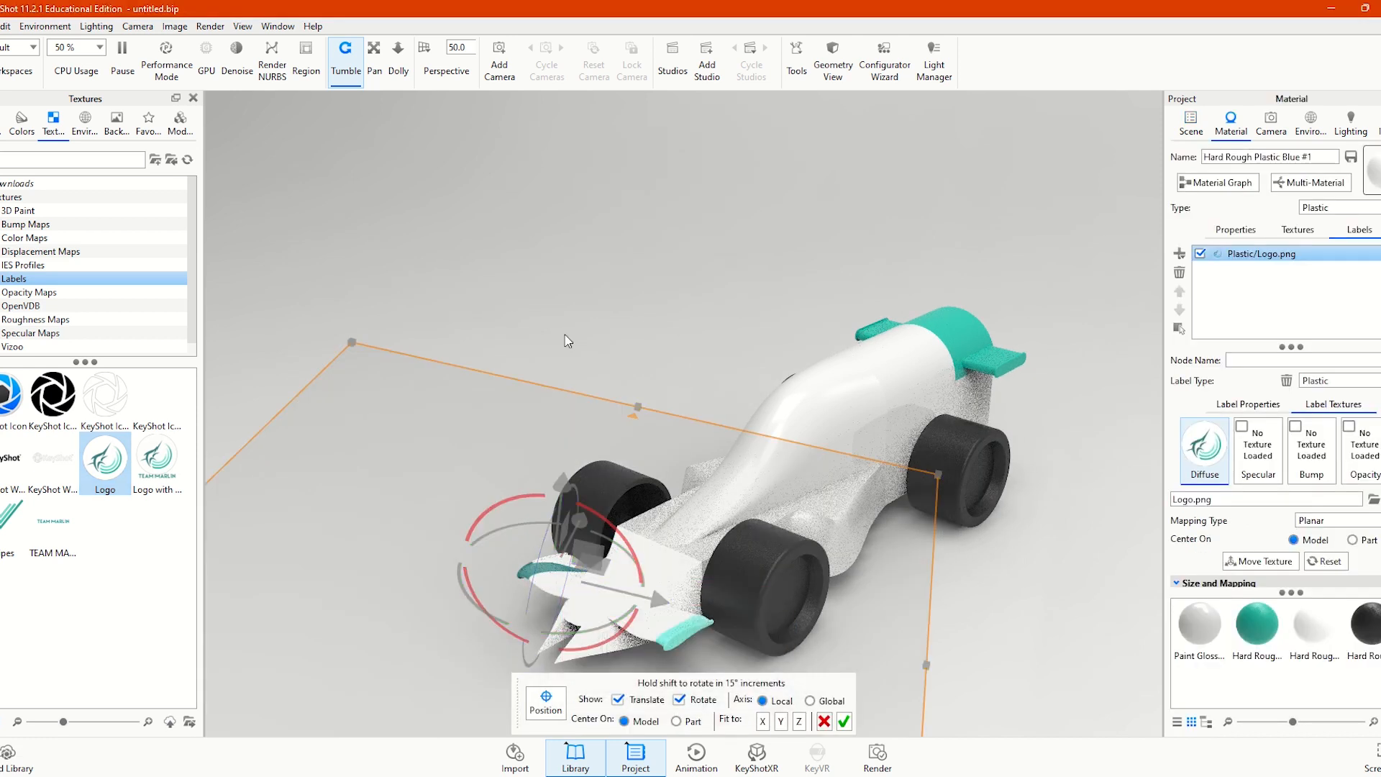
Scale the logo label down until it fits within the car's right front wing
scroll(550, 245, "down", 5)
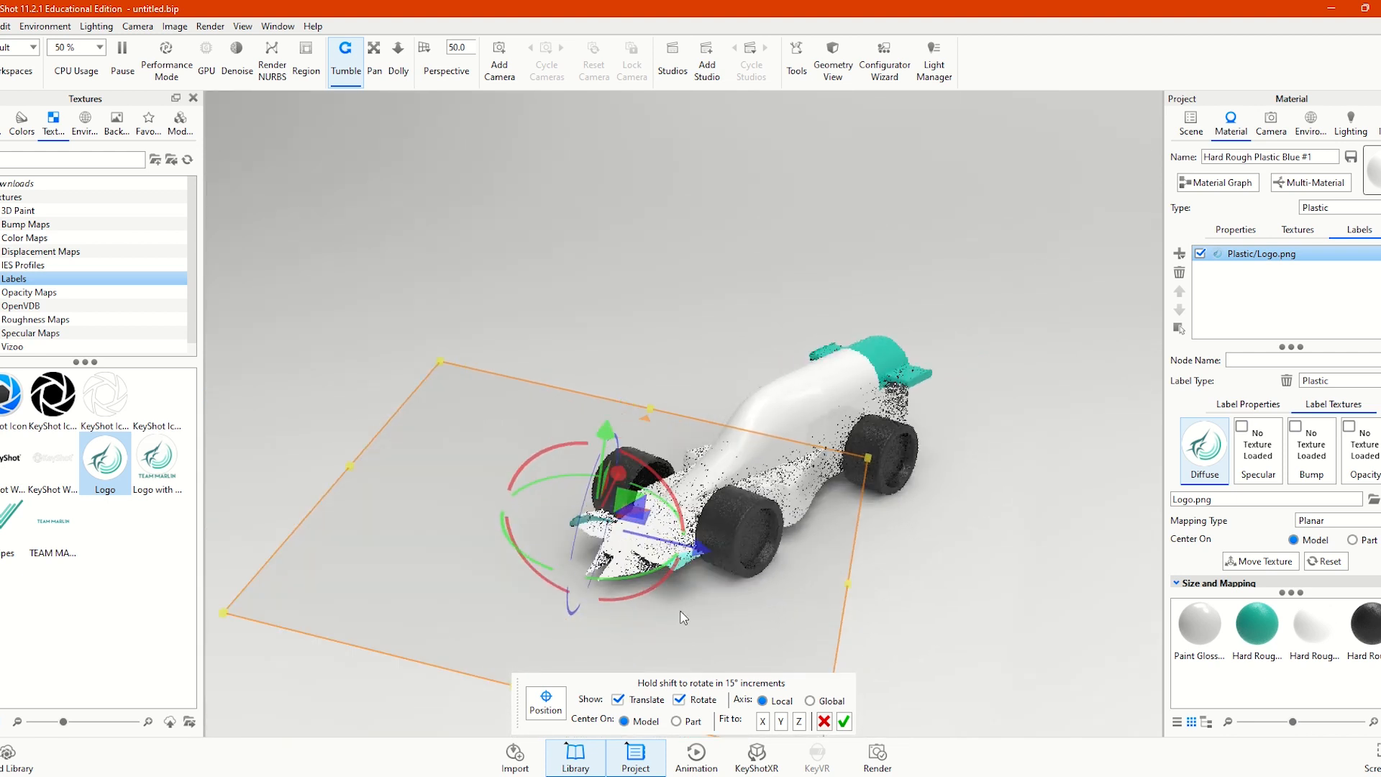
left_click_drag(720, 539, 689, 527)
left_click_drag(662, 456, 633, 429)
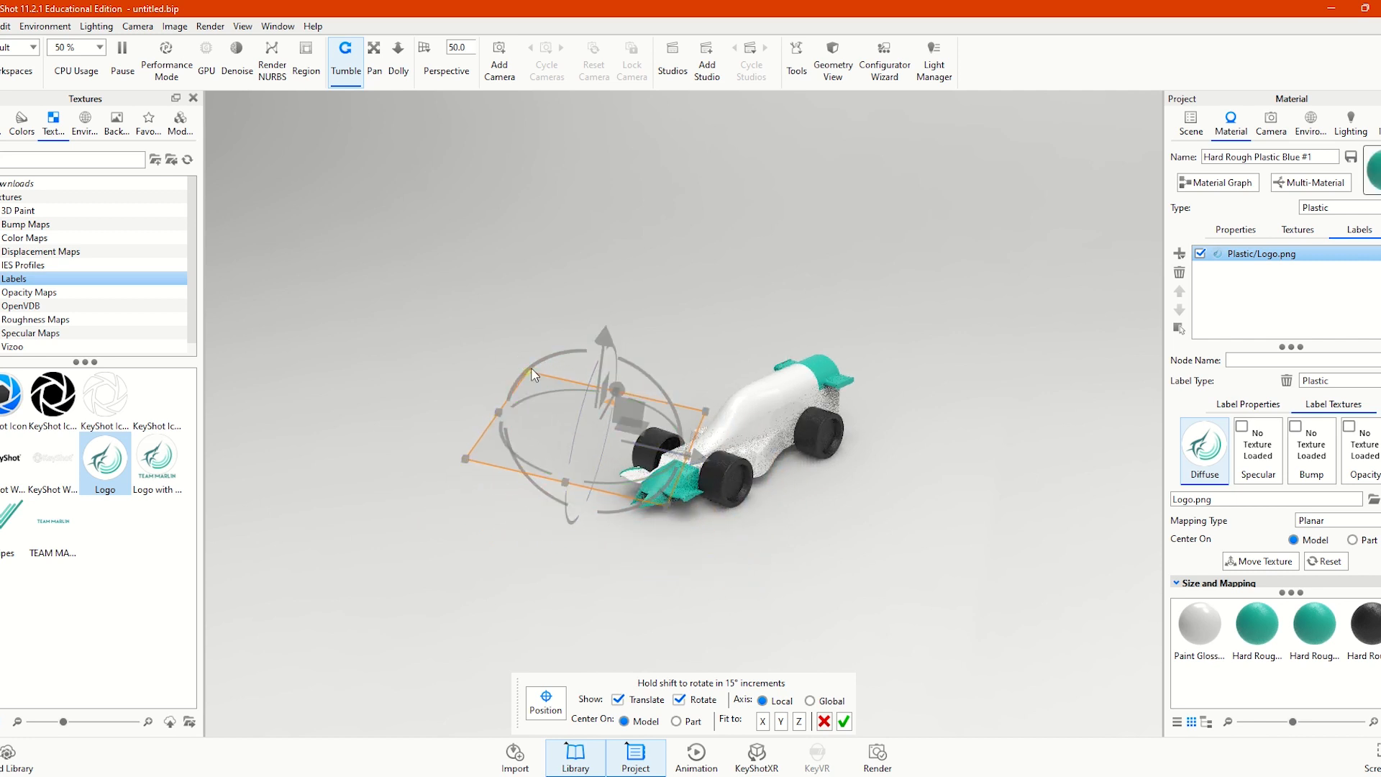
left_click_drag(531, 374, 638, 496)
scroll(640, 466, "up", 3)
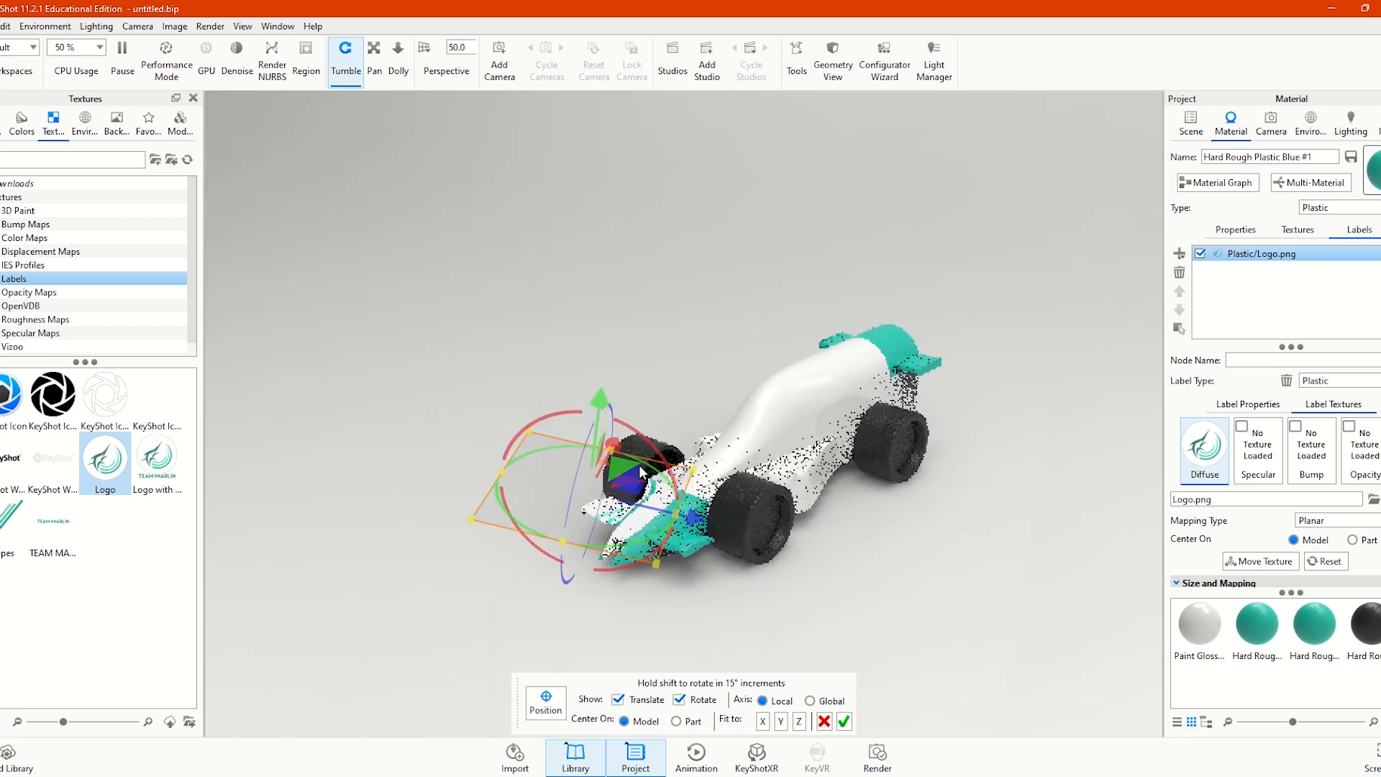
scroll(640, 471, "up", 3)
scroll(660, 195, "up", 2)
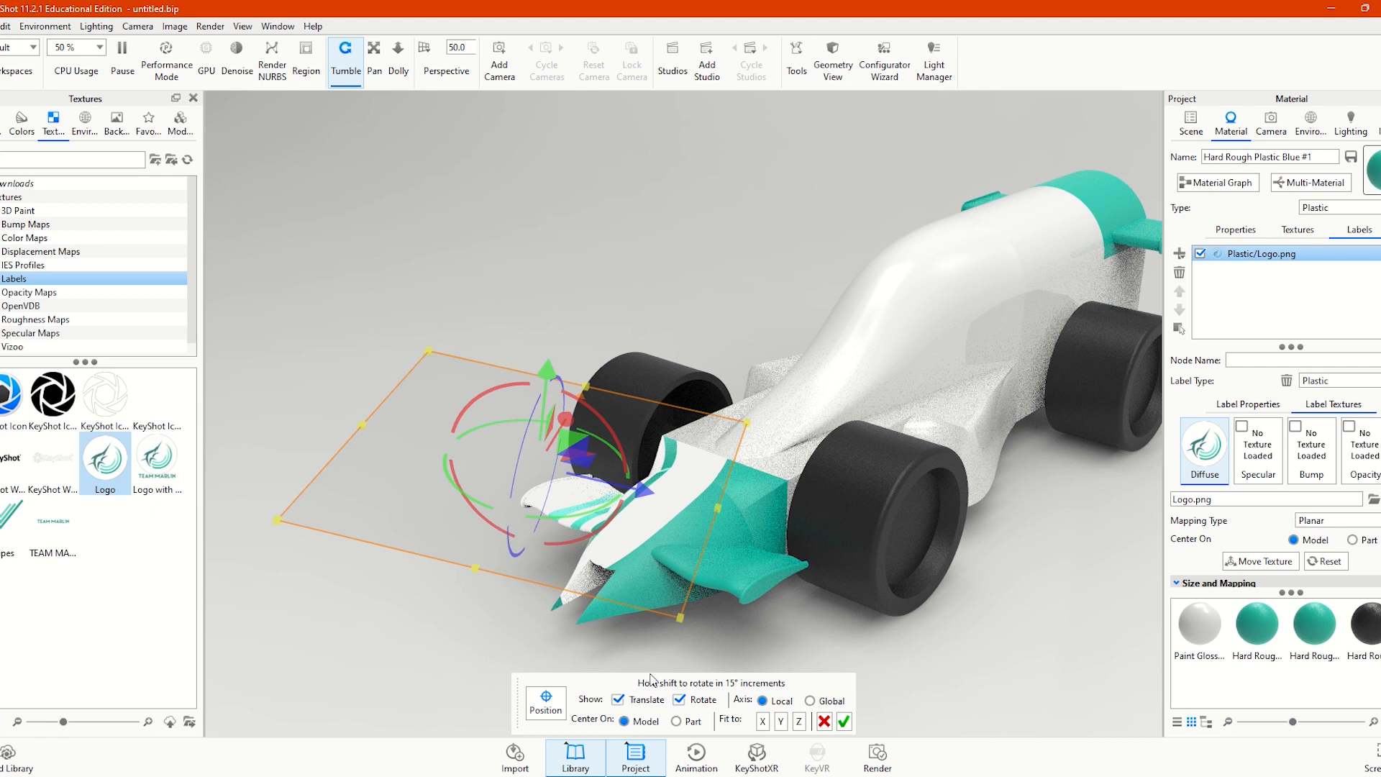
left_click_drag(681, 617, 574, 438)
left_click_drag(426, 350, 727, 609)
scroll(468, 608, "up", 5)
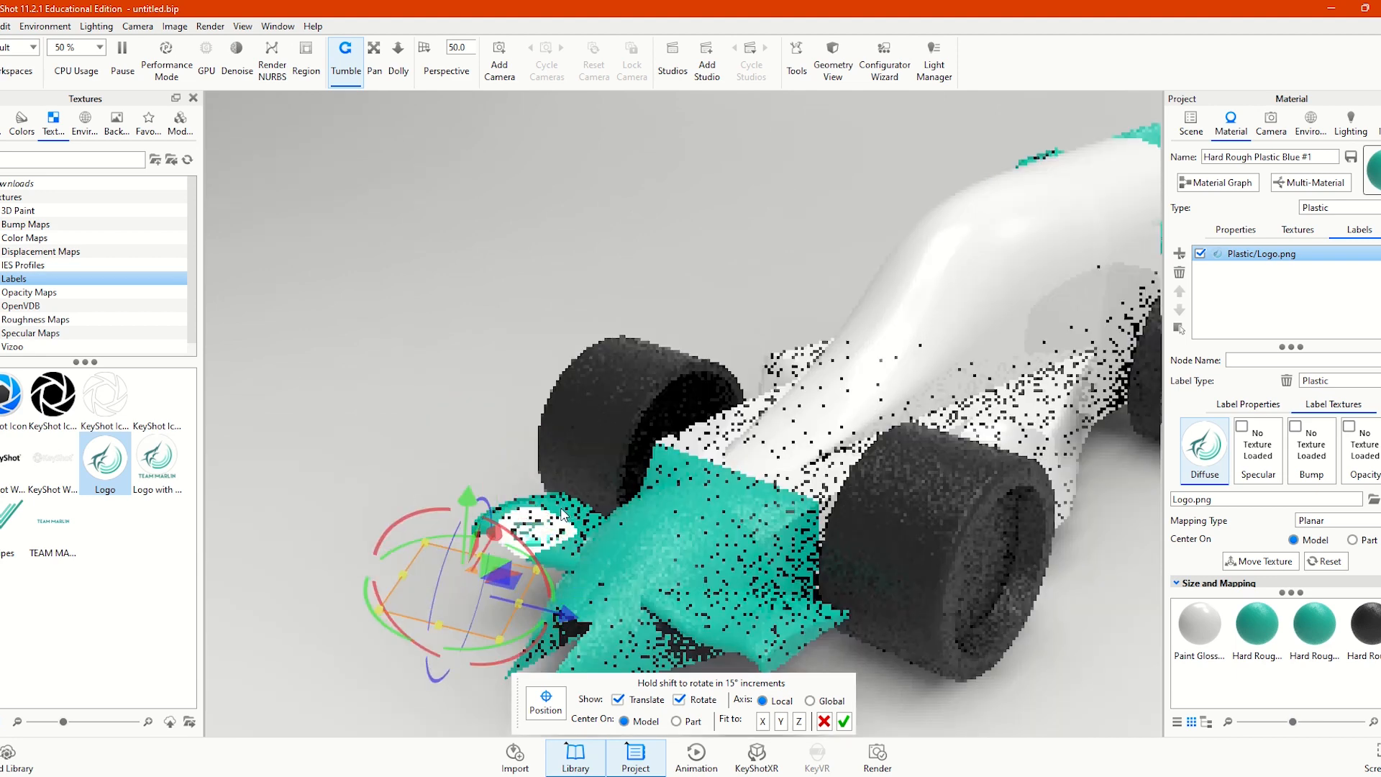
scroll(468, 608, "up", 2)
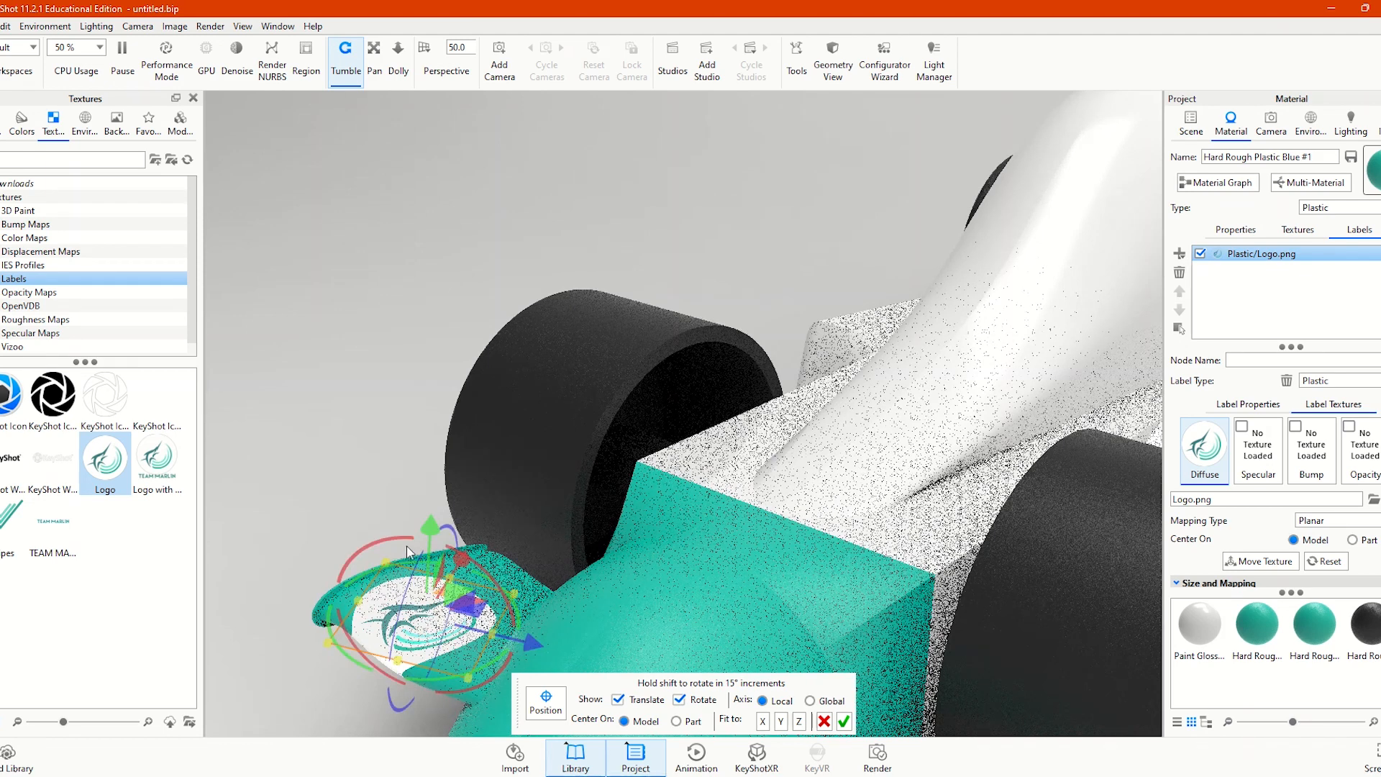
Center the logo label on the right front wing, rotate it to align with the wing, and accept the placement
left_click_drag(386, 562, 397, 577)
left_click_drag(437, 642, 508, 598)
middle_click_drag(643, 472, 648, 395)
scroll(633, 394, "up", 5)
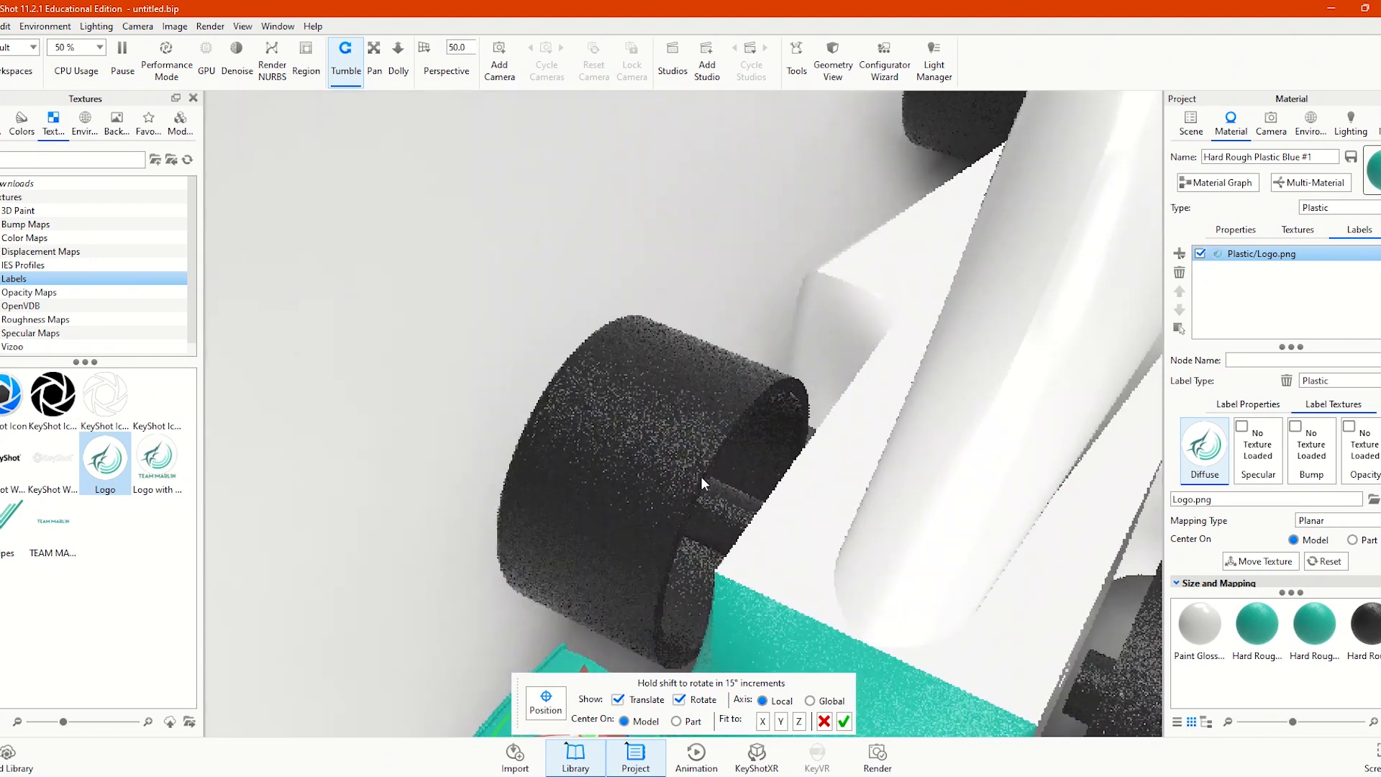
middle_click_drag(531, 379, 419, 144)
left_click_drag(420, 145, 626, 425)
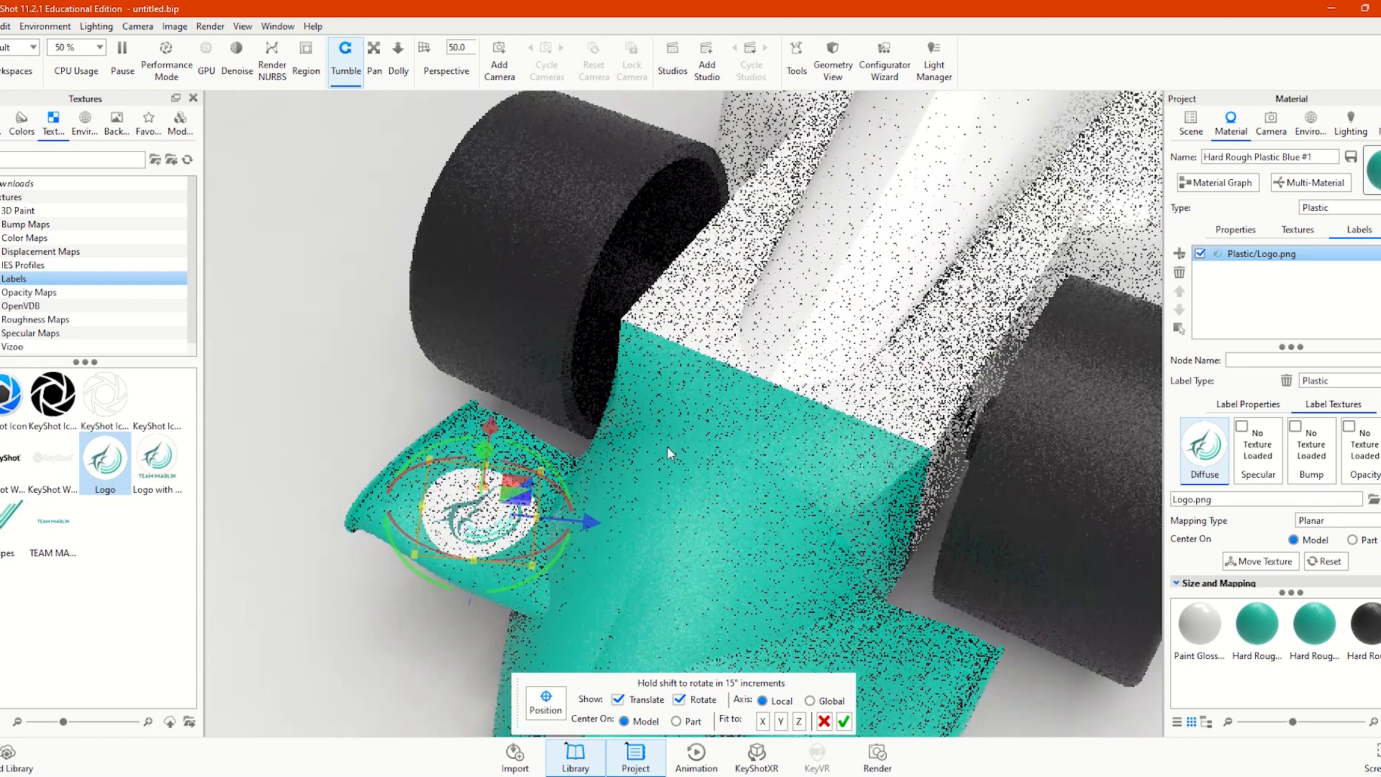
left_click_drag(590, 262, 525, 164)
mouse_move(503, 485)
left_mouse_down()
mouse_move(603, 455)
mouse_move(554, 504)
mouse_move(498, 475)
left_mouse_up()
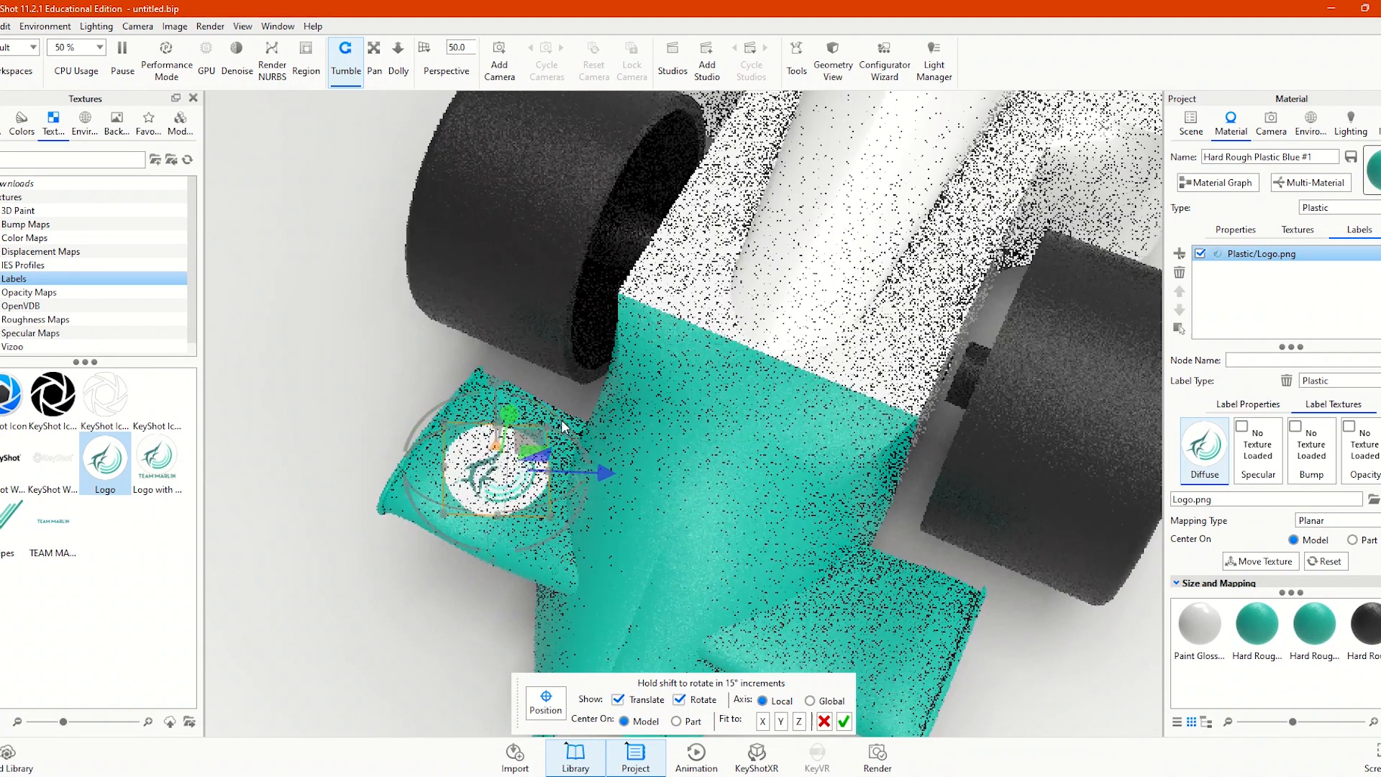
left_click_drag(556, 422, 580, 457)
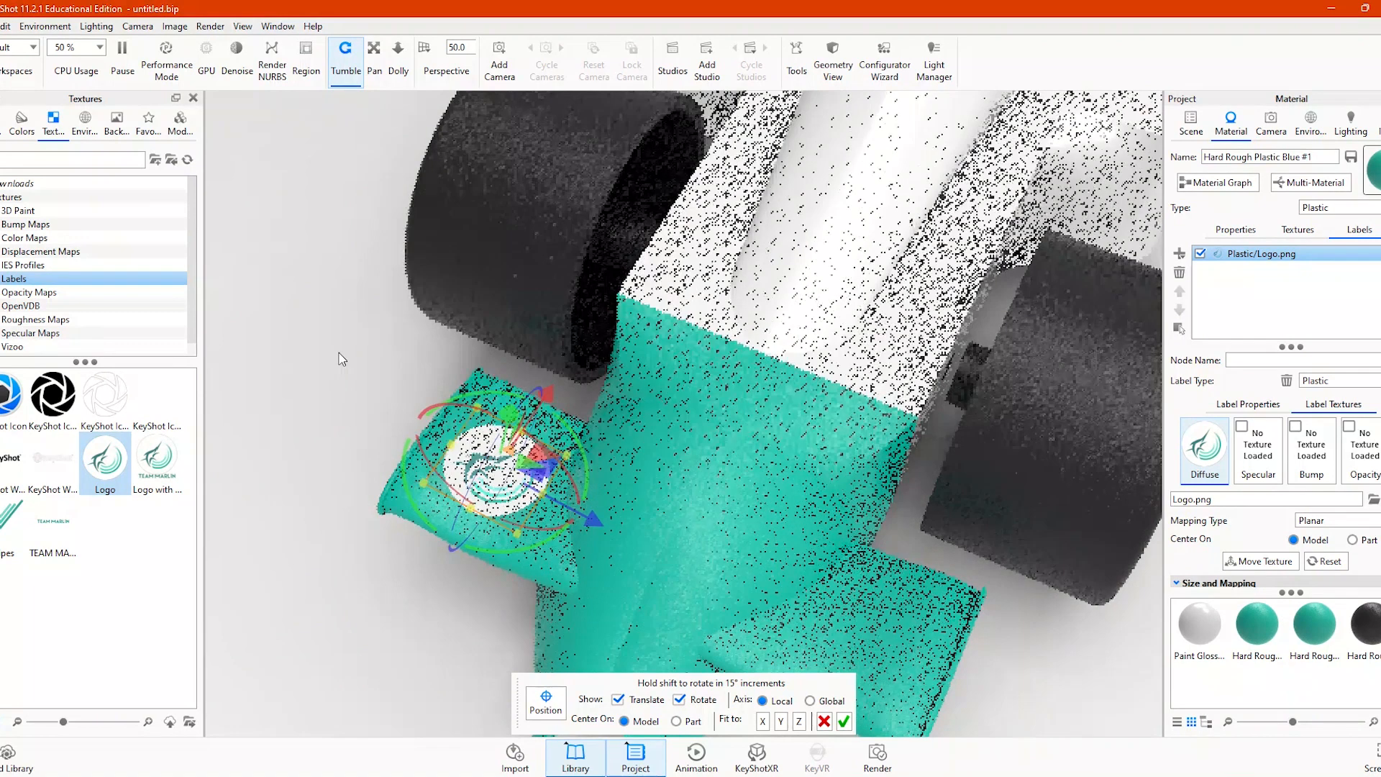
left_click(844, 721)
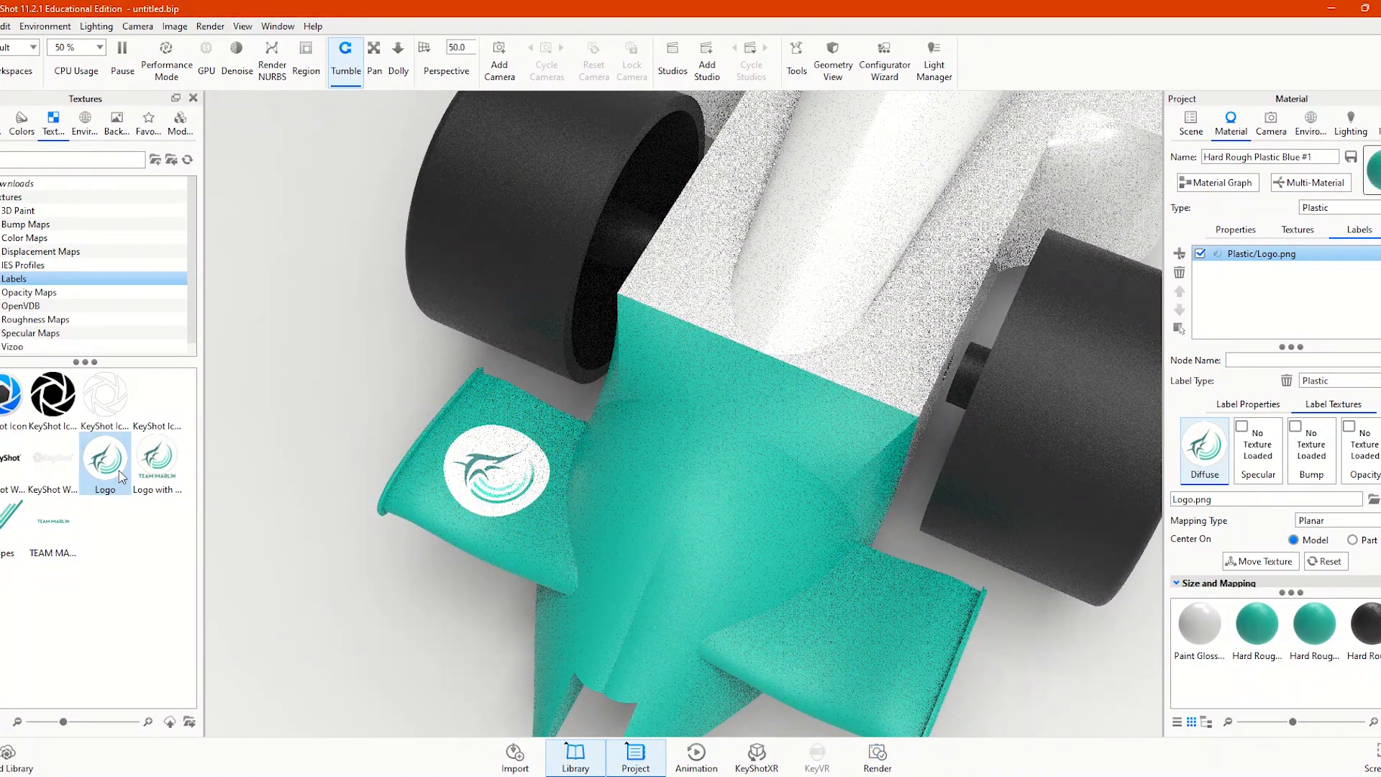
Add the Logo texture as a label on the nose cone's left front wing and scale it down well below its initial size
left_click_drag(97, 466, 849, 628)
left_click(1061, 682)
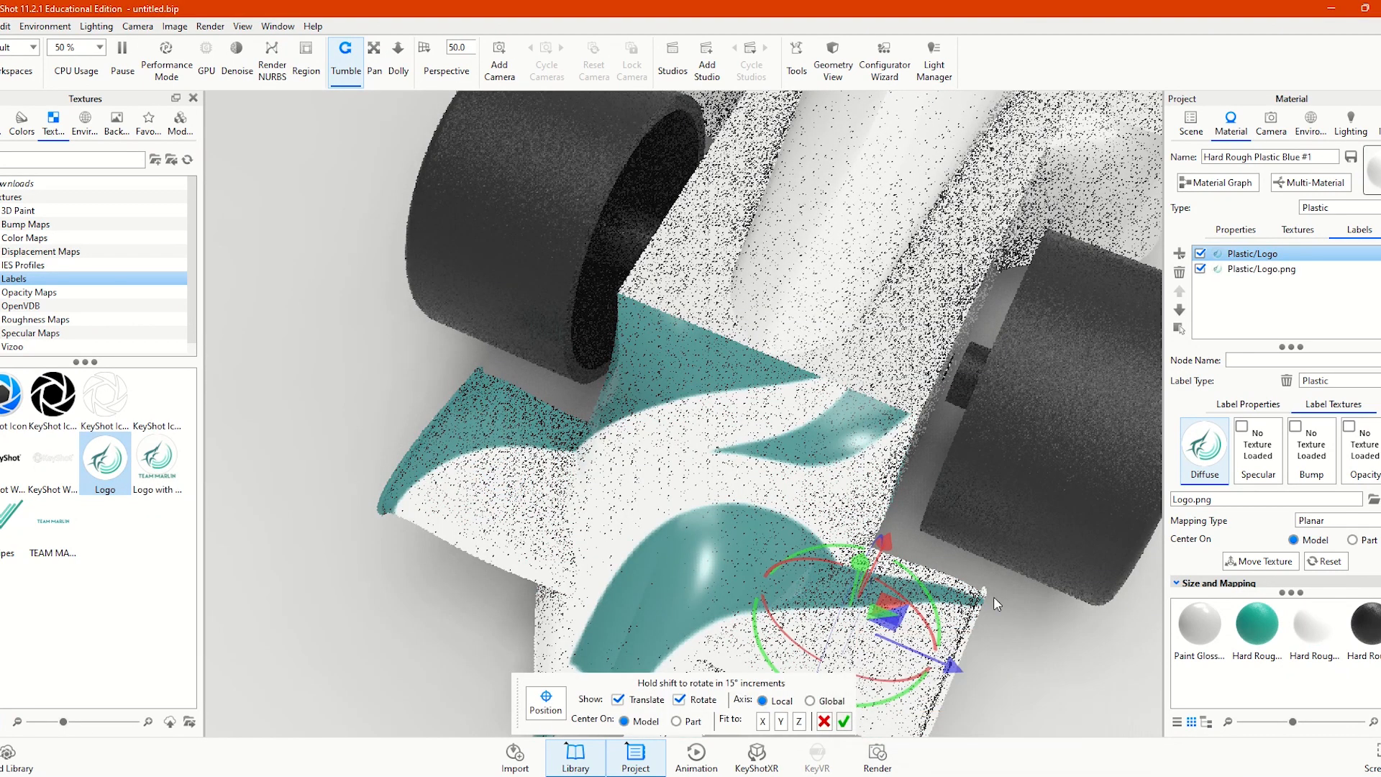
scroll(704, 379, "down", 5)
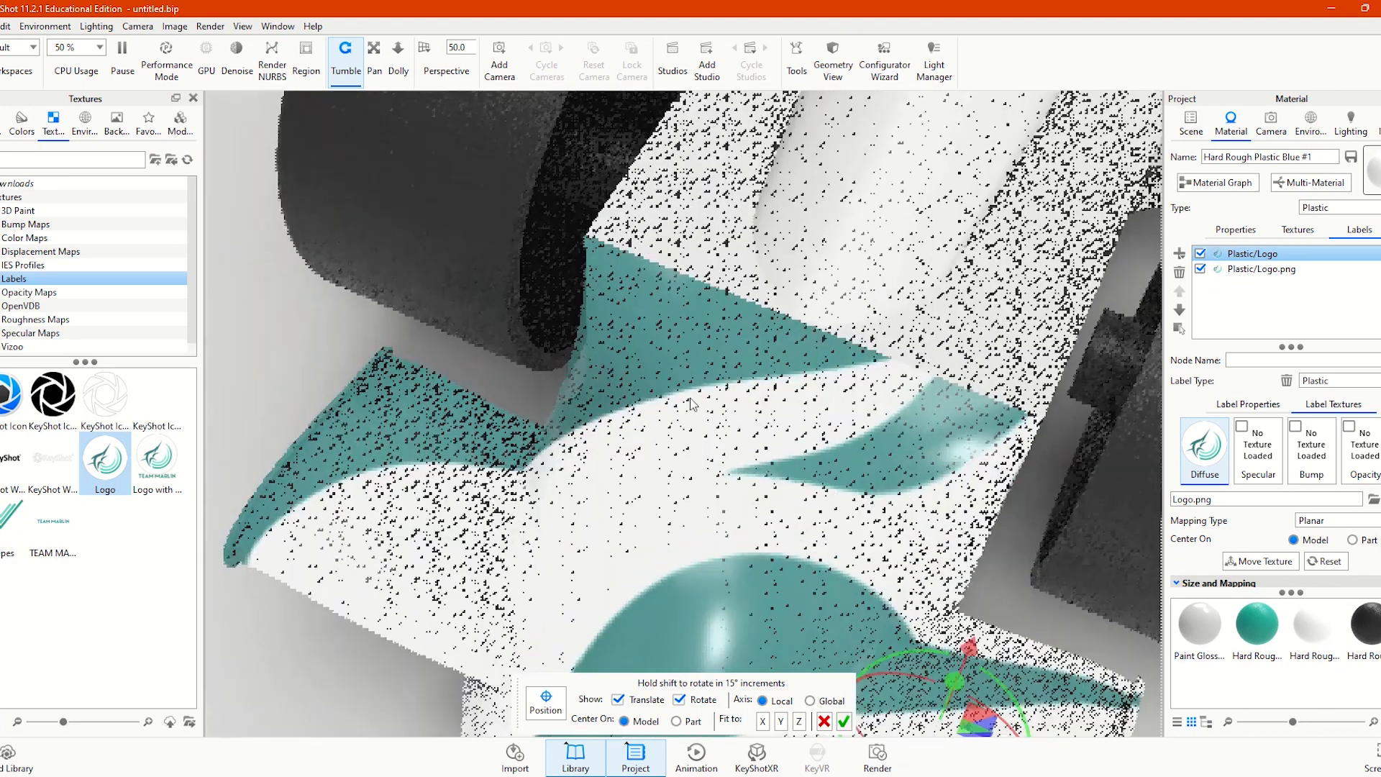
scroll(678, 410, "down", 5)
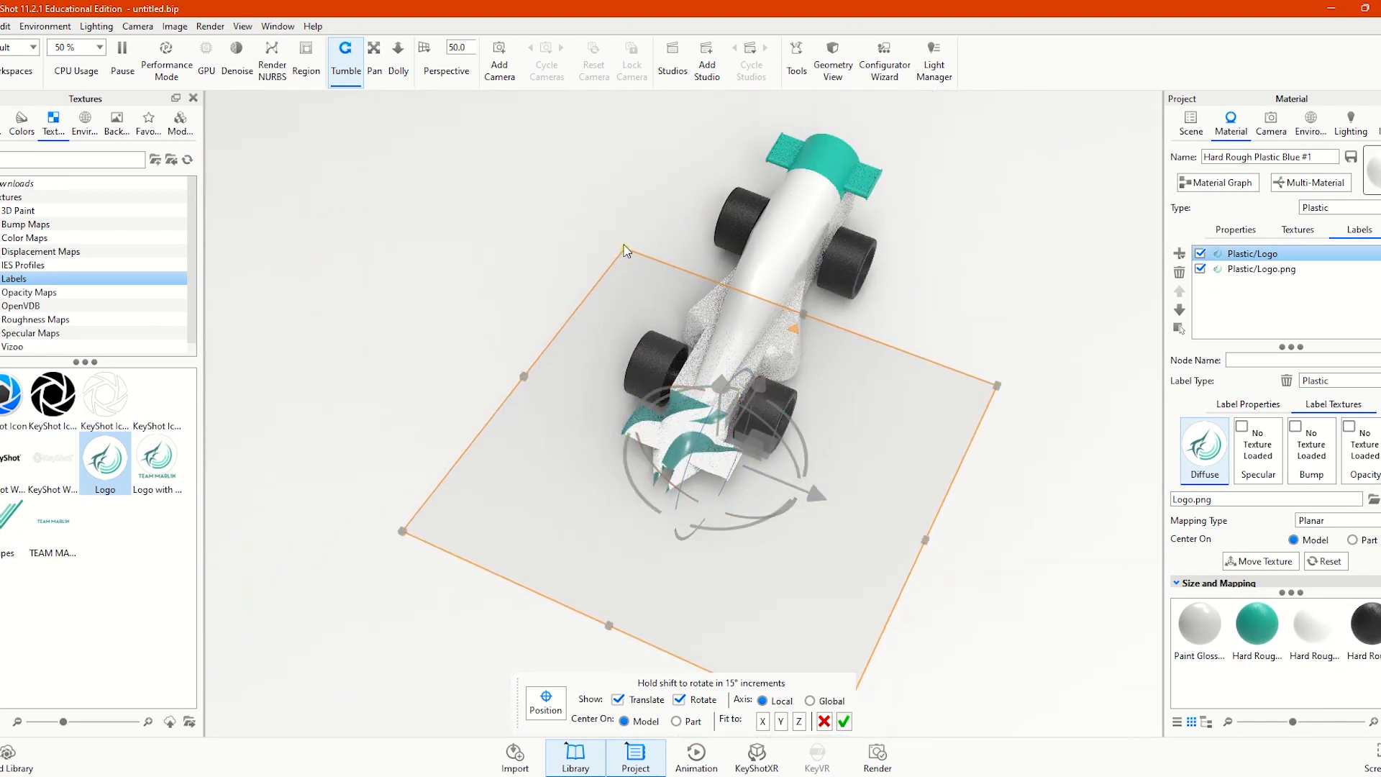
left_click_drag(802, 484, 863, 626)
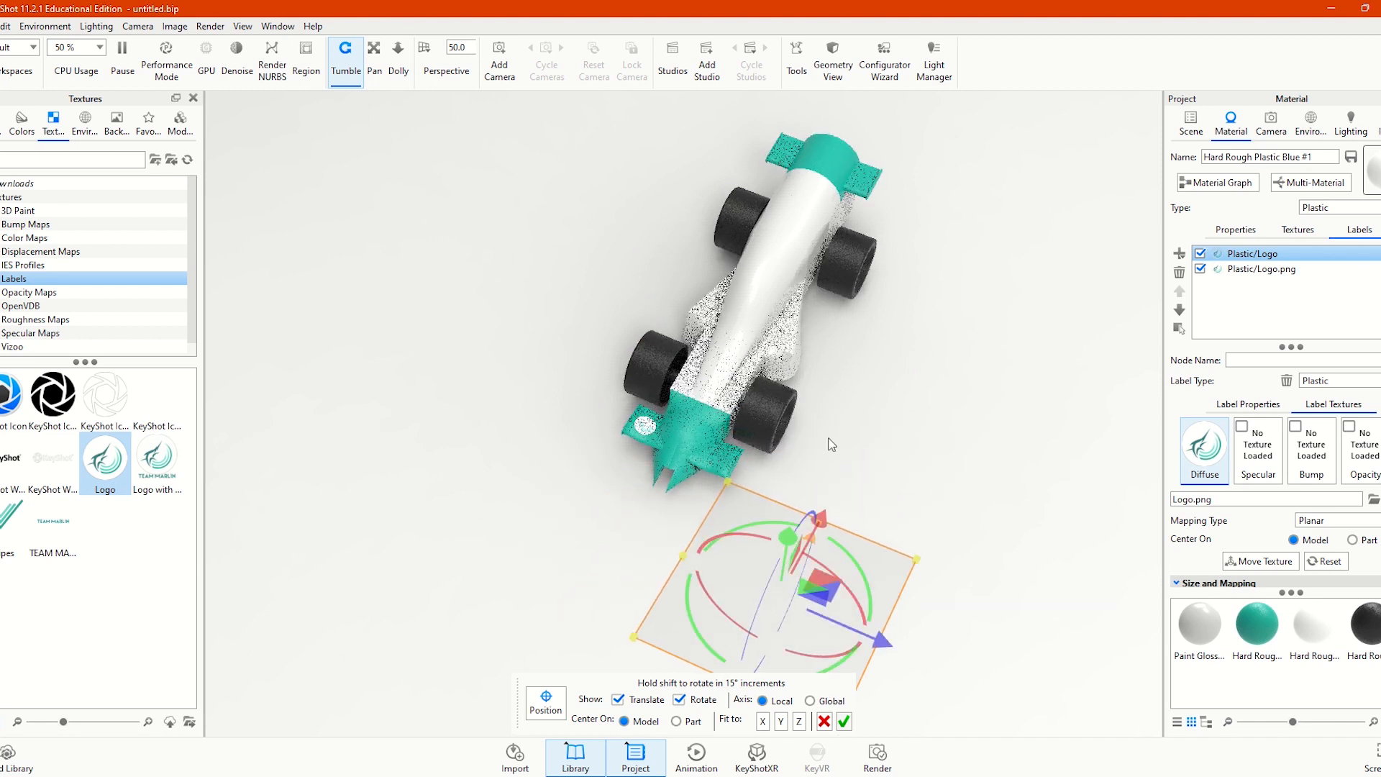
left_click_drag(823, 339, 715, 401)
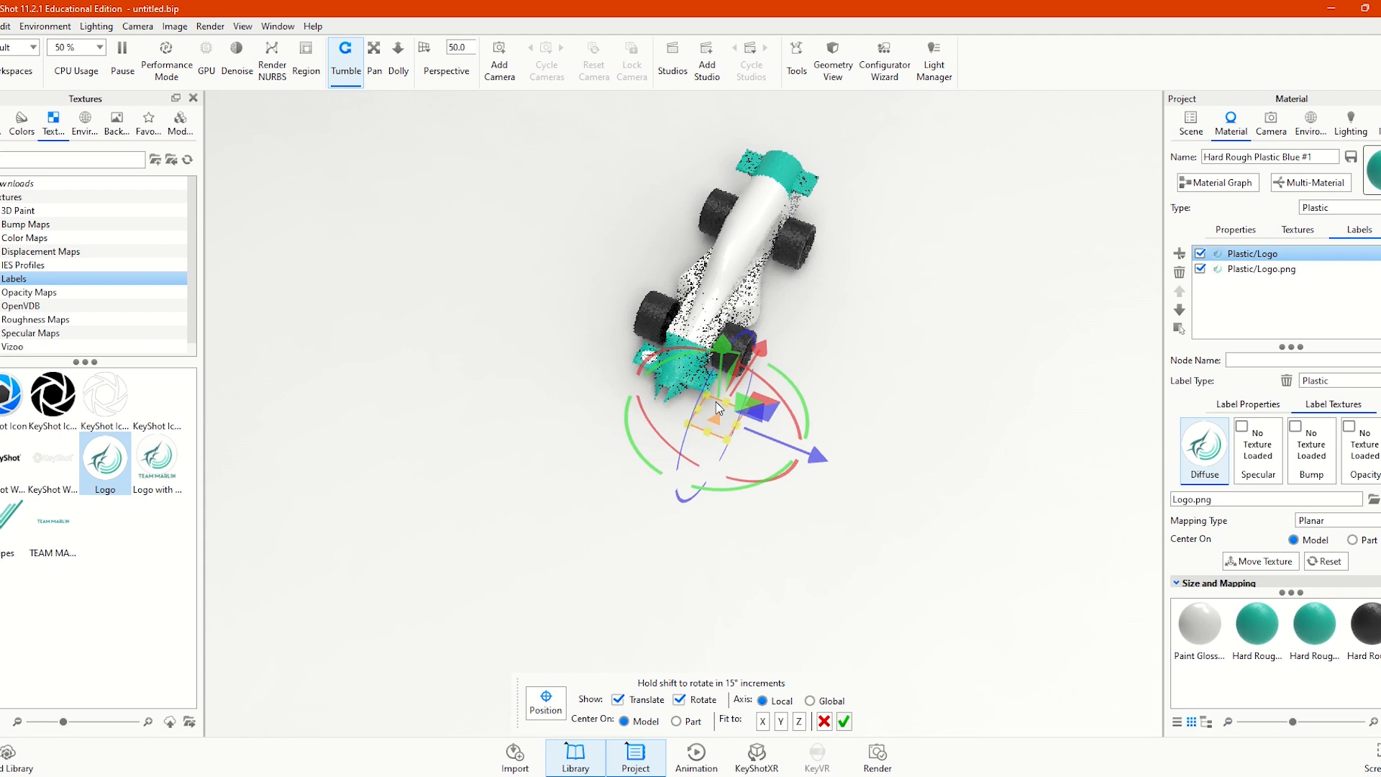
Shrink the new logo label further and move it onto the car's left front wing
scroll(705, 394, "up", 10)
scroll(675, 384, "up", 5)
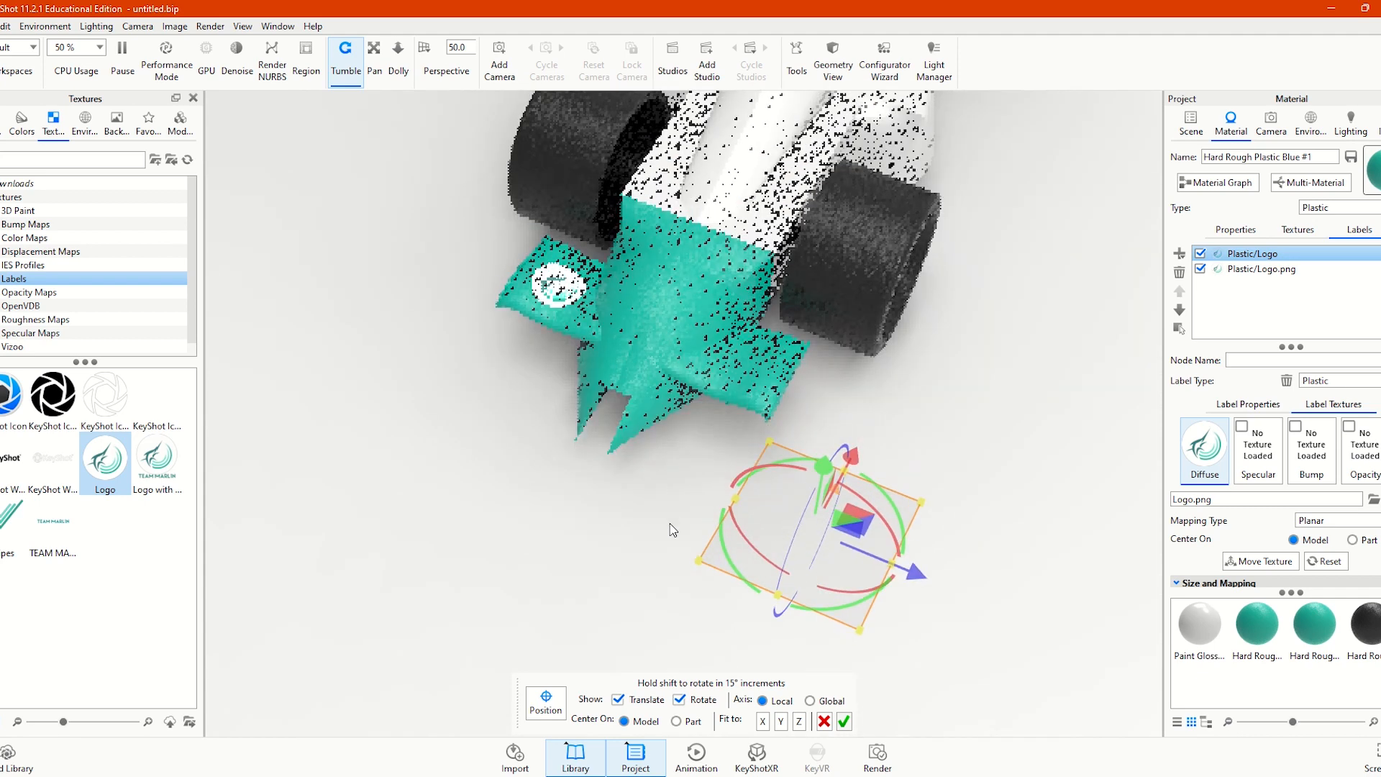
left_click_drag(944, 626, 790, 442)
left_click_drag(894, 423, 716, 461)
left_click_drag(809, 429, 827, 389)
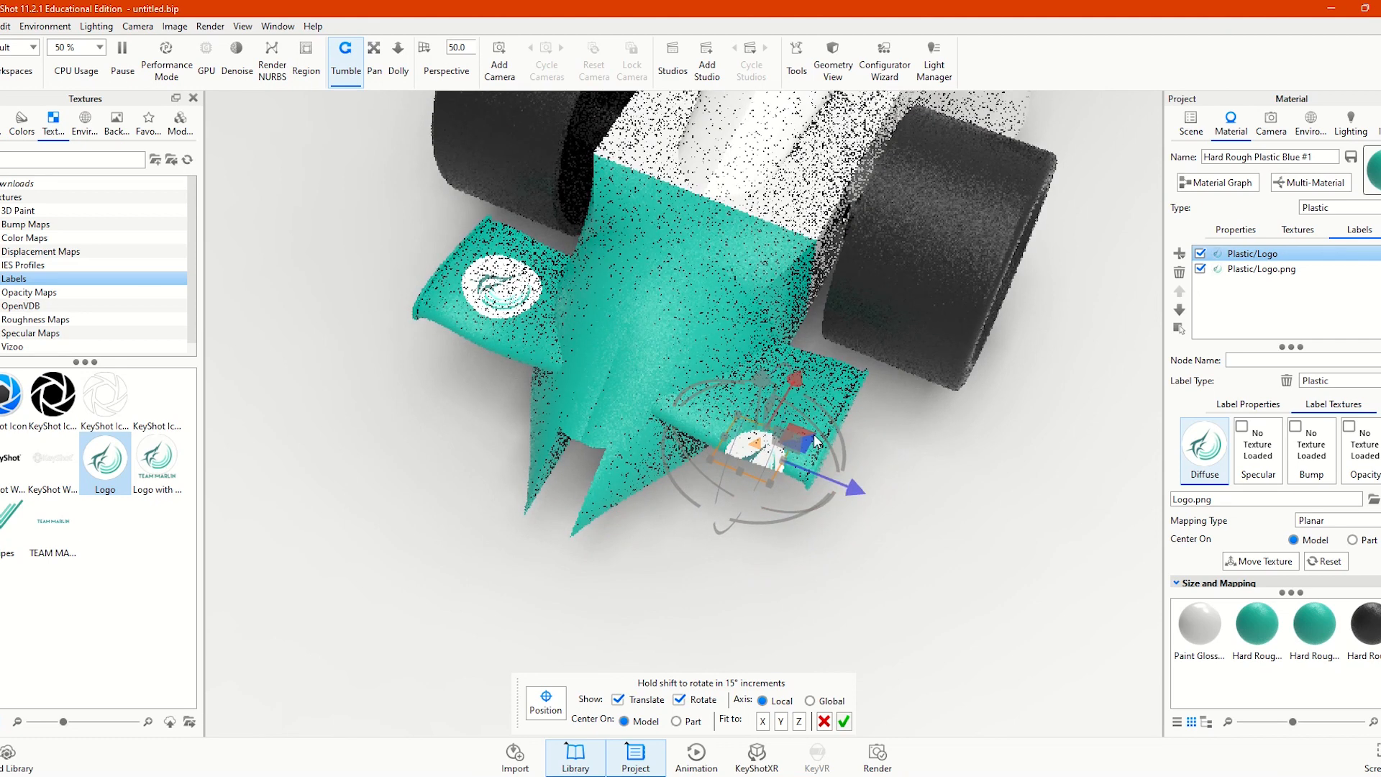
left_click_drag(813, 434, 856, 371)
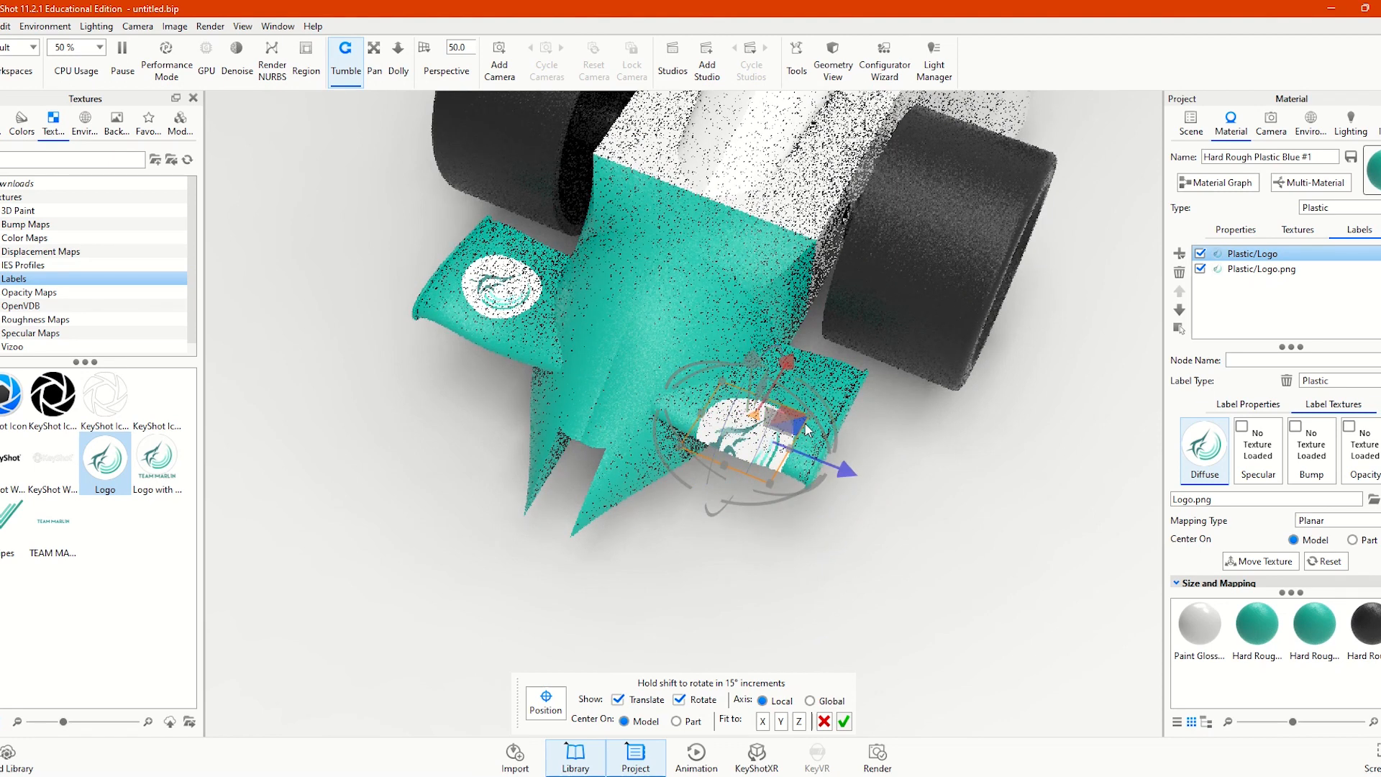
Center the logo label on the left front wing and scale it to fit within the wing's edges
scroll(791, 426, "down", 5)
scroll(791, 425, "up", 5)
scroll(762, 464, "up", 5)
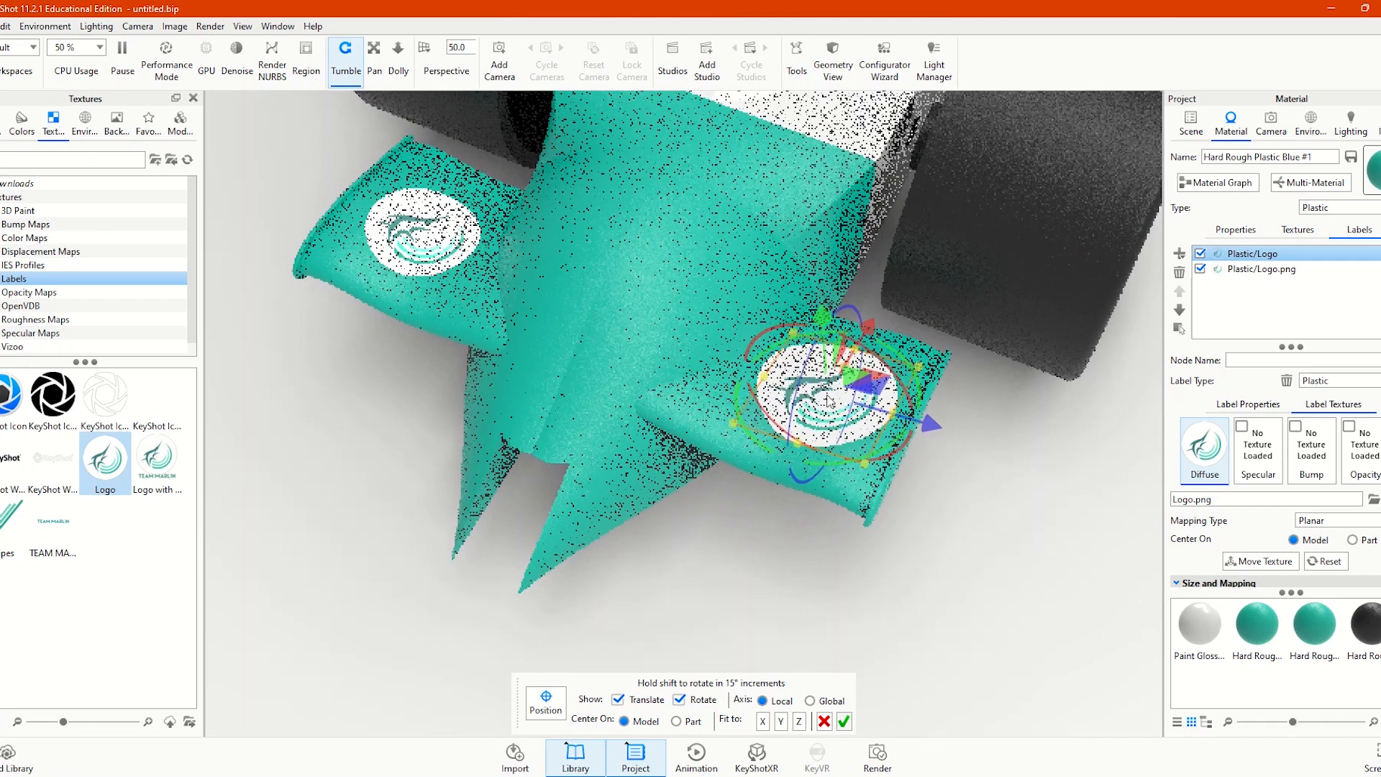
scroll(829, 402, "up", 5)
scroll(920, 399, "down", 3)
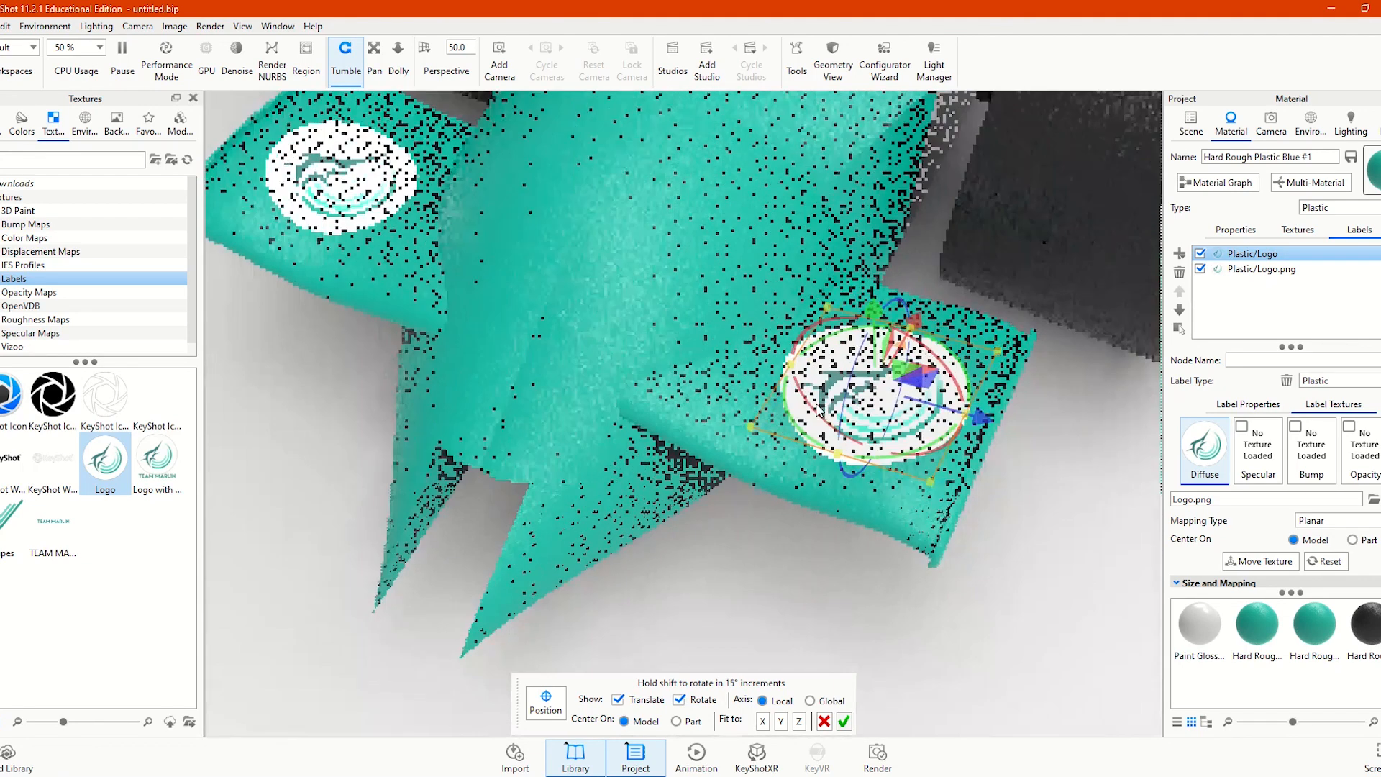
left_click_drag(934, 371, 915, 428)
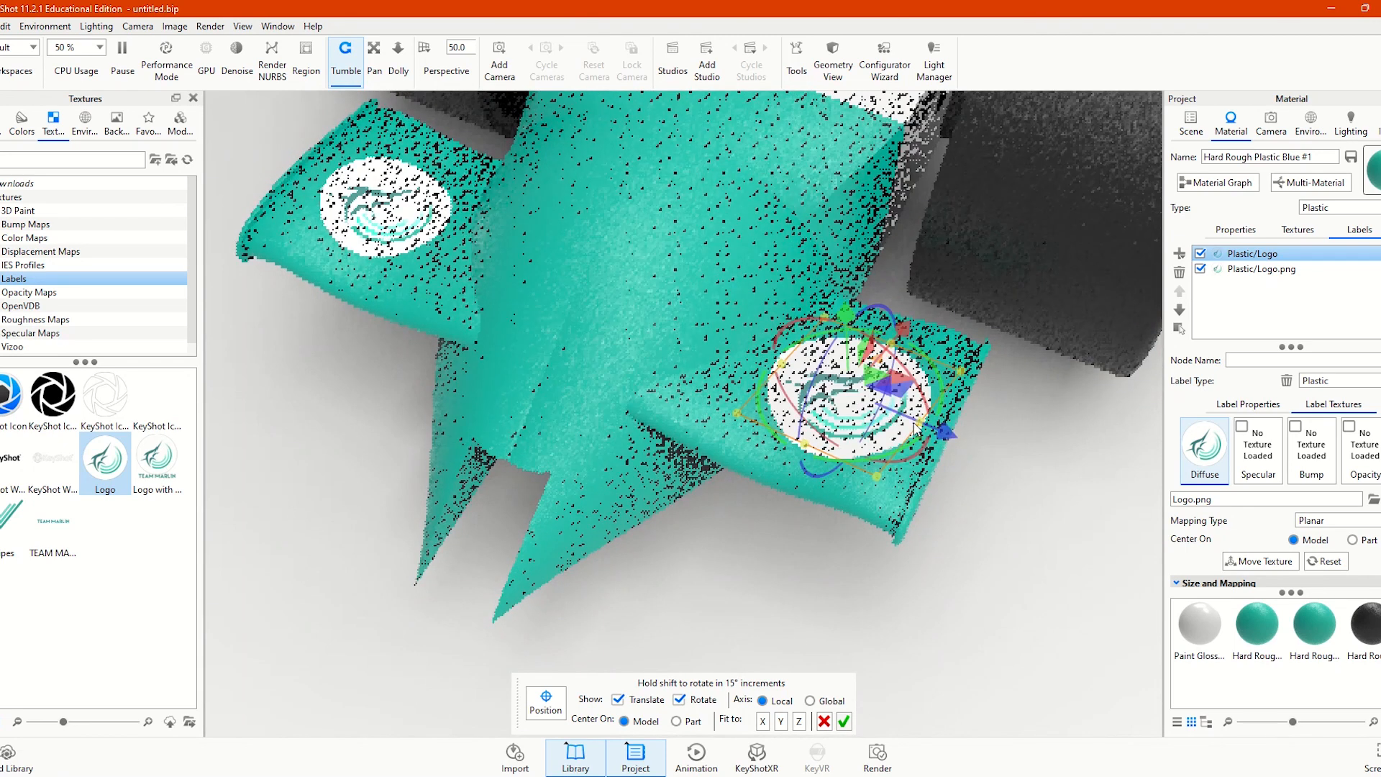
left_click_drag(875, 476, 873, 464)
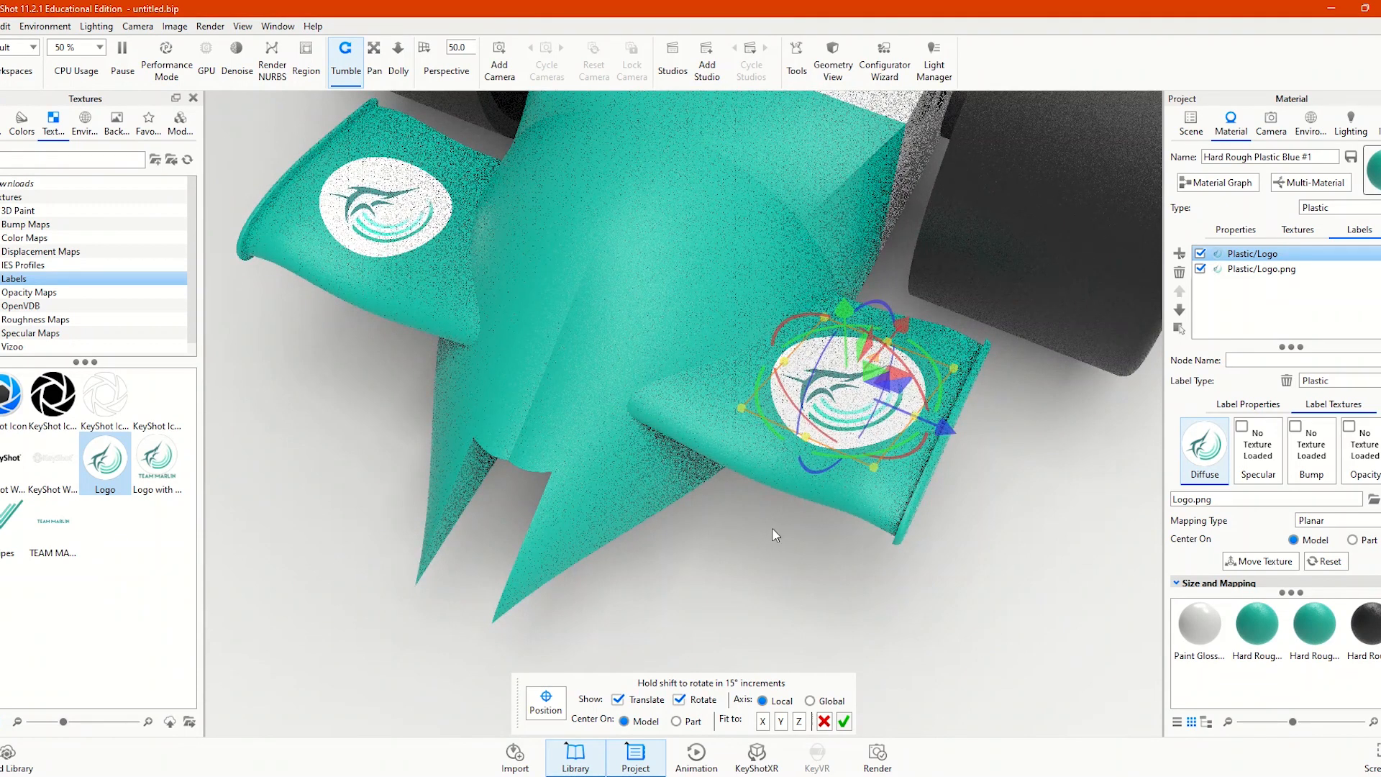
Fine-tune the left wing logo's size to match the one on the right wing and accept the placement
scroll(760, 550, "up", 3)
scroll(759, 552, "down", 4)
scroll(758, 553, "down", 2)
left_click_drag(758, 552, 633, 594)
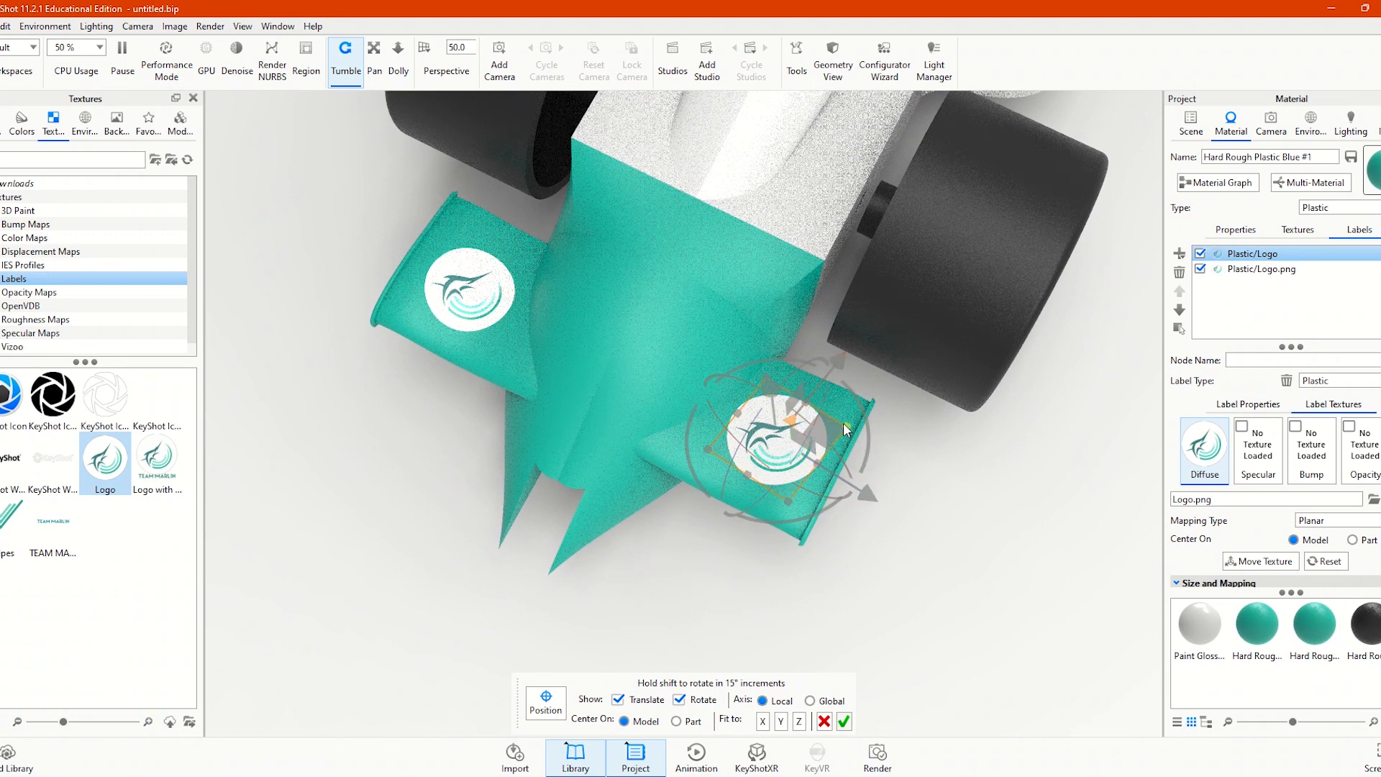
left_click_drag(840, 421, 788, 444)
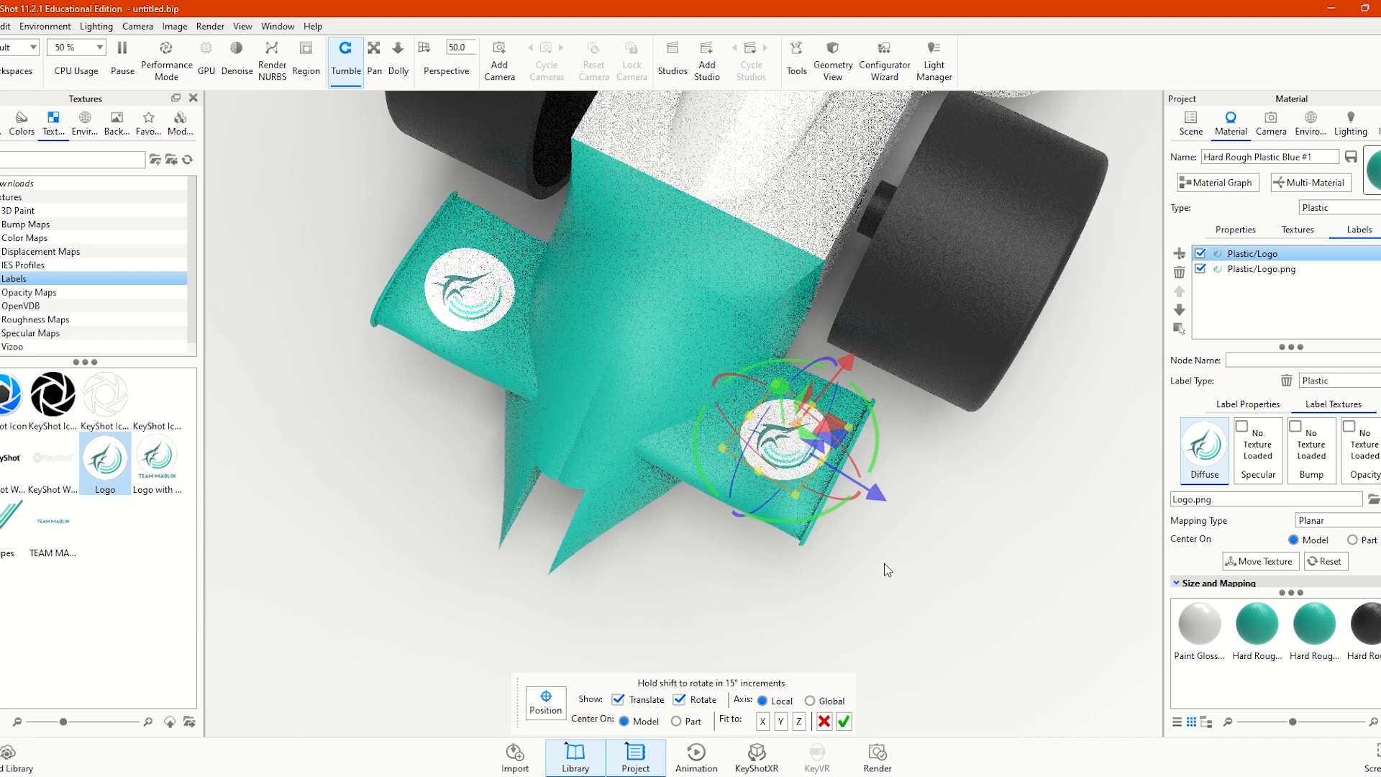
left_click(843, 719)
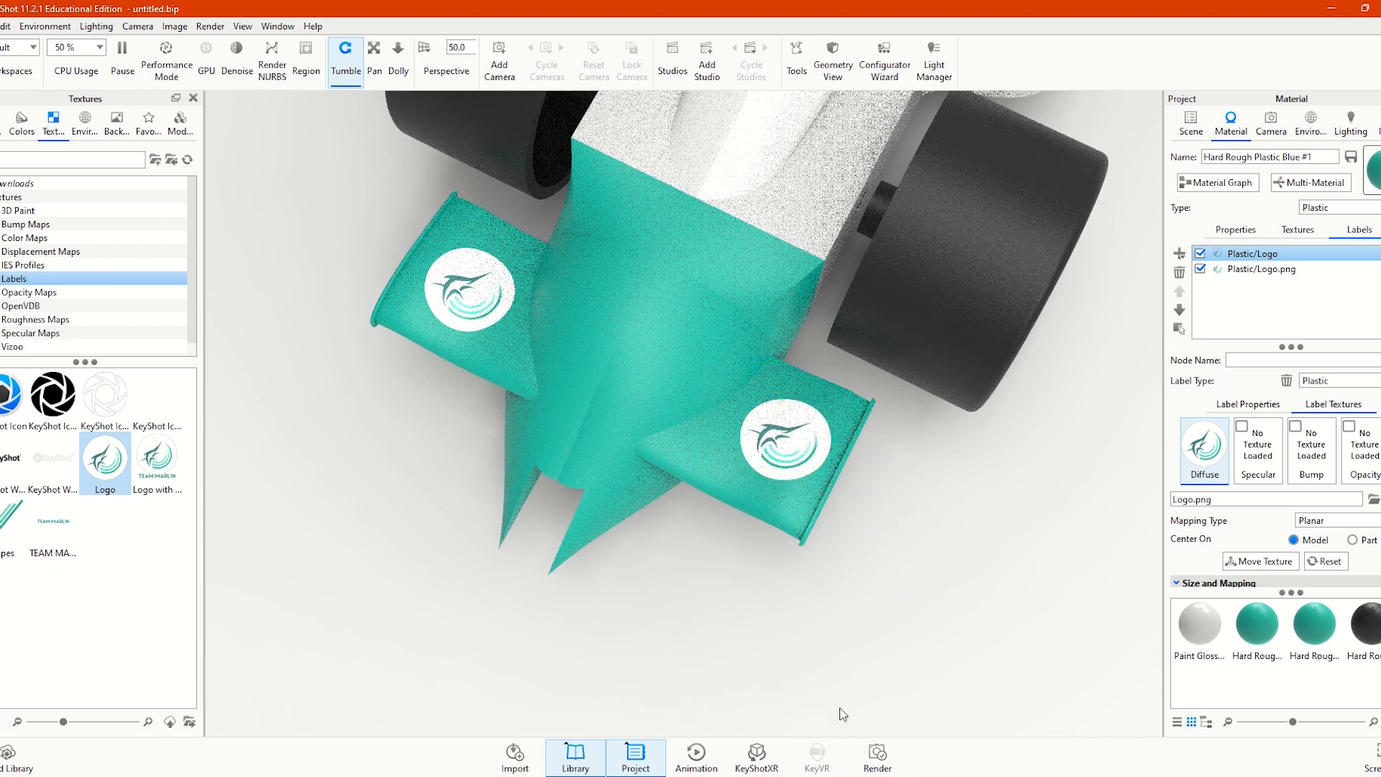
Examine the logos on both front wings from a lower front angle and up close
left_click_drag(748, 639, 690, 379)
scroll(658, 652, "down", 5)
left_click_drag(702, 515, 911, 223)
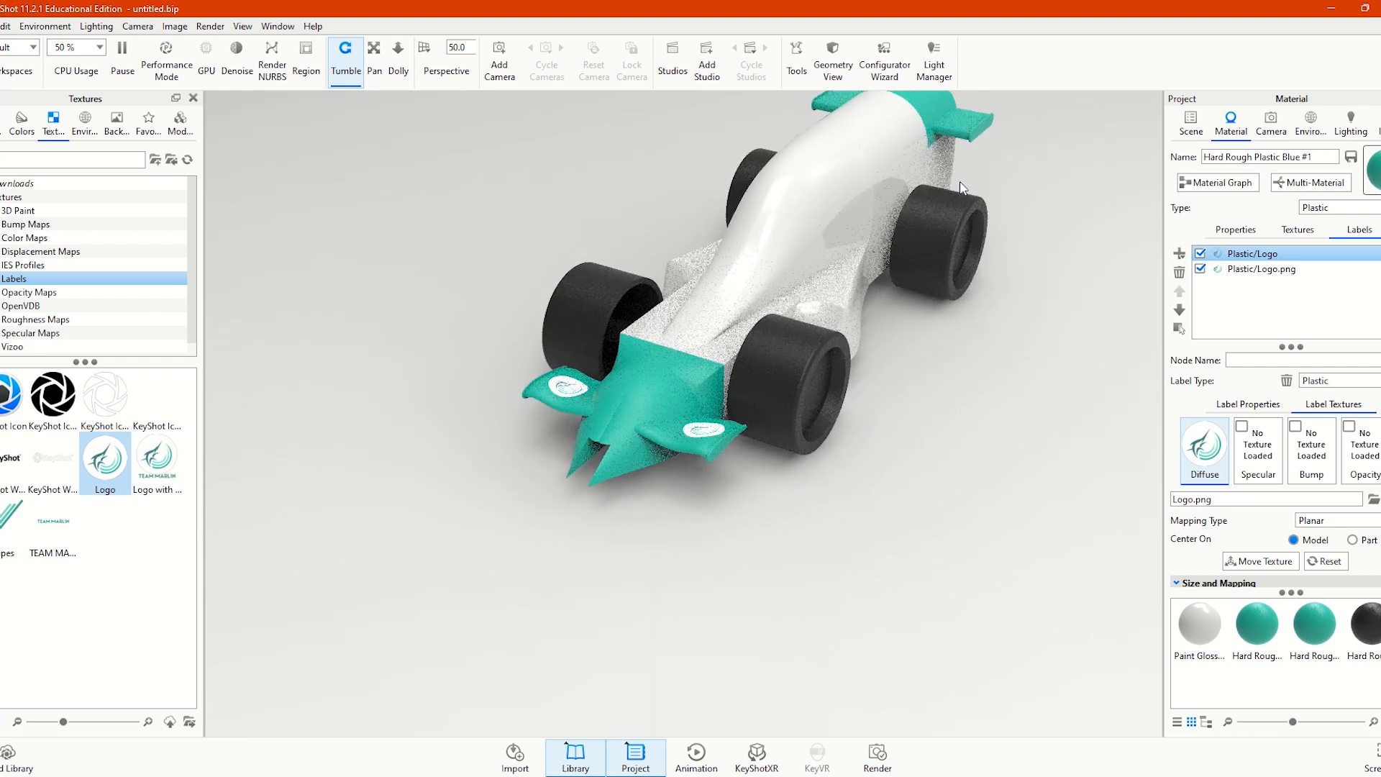
scroll(667, 413, "up", 5)
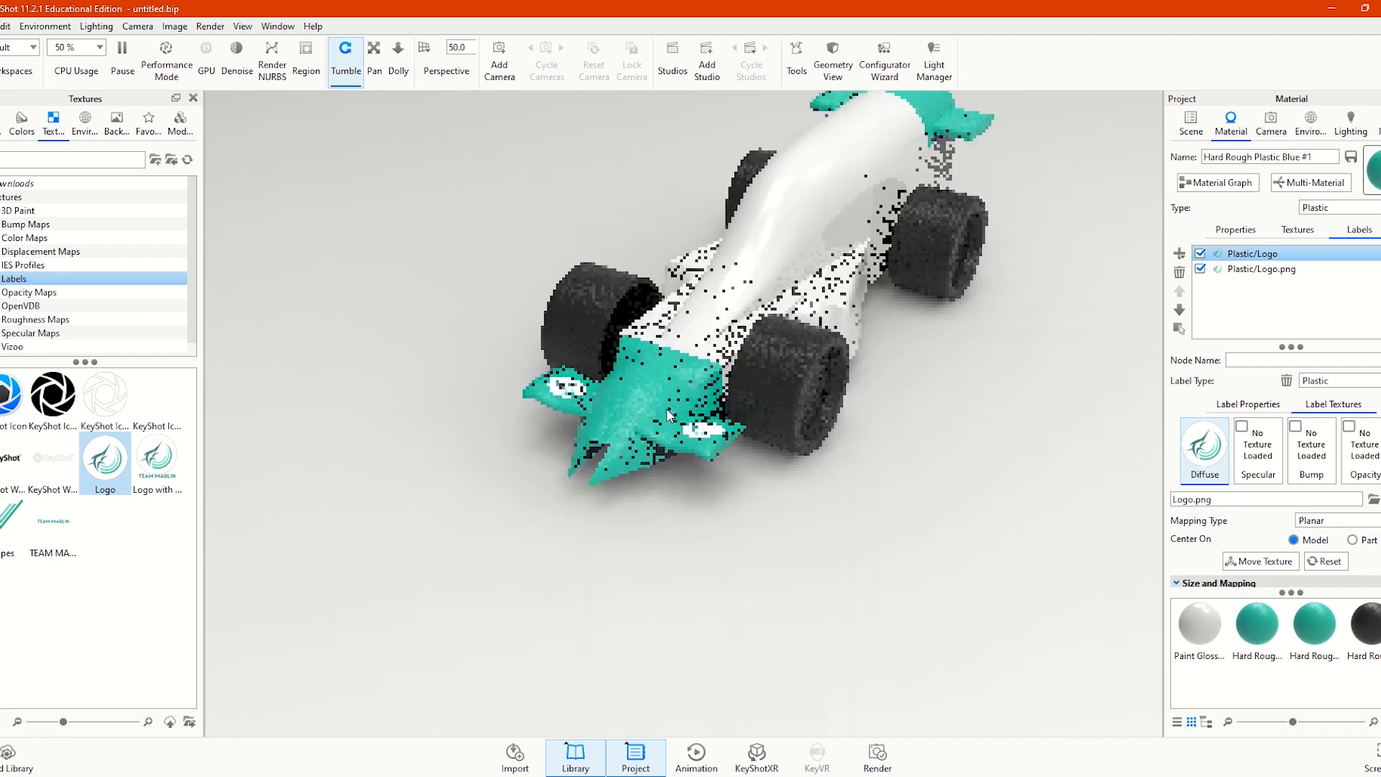
scroll(715, 409, "up", 4)
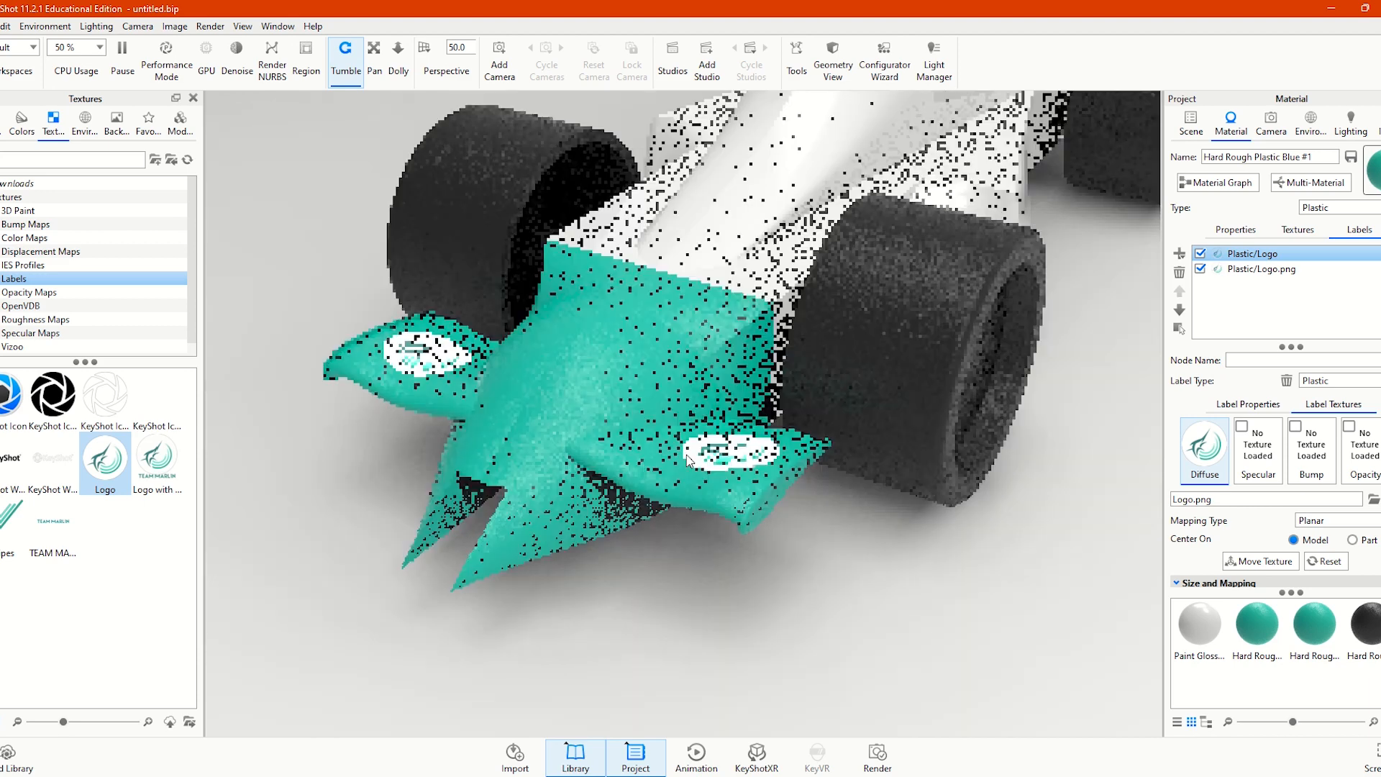
scroll(644, 620, "up", 3)
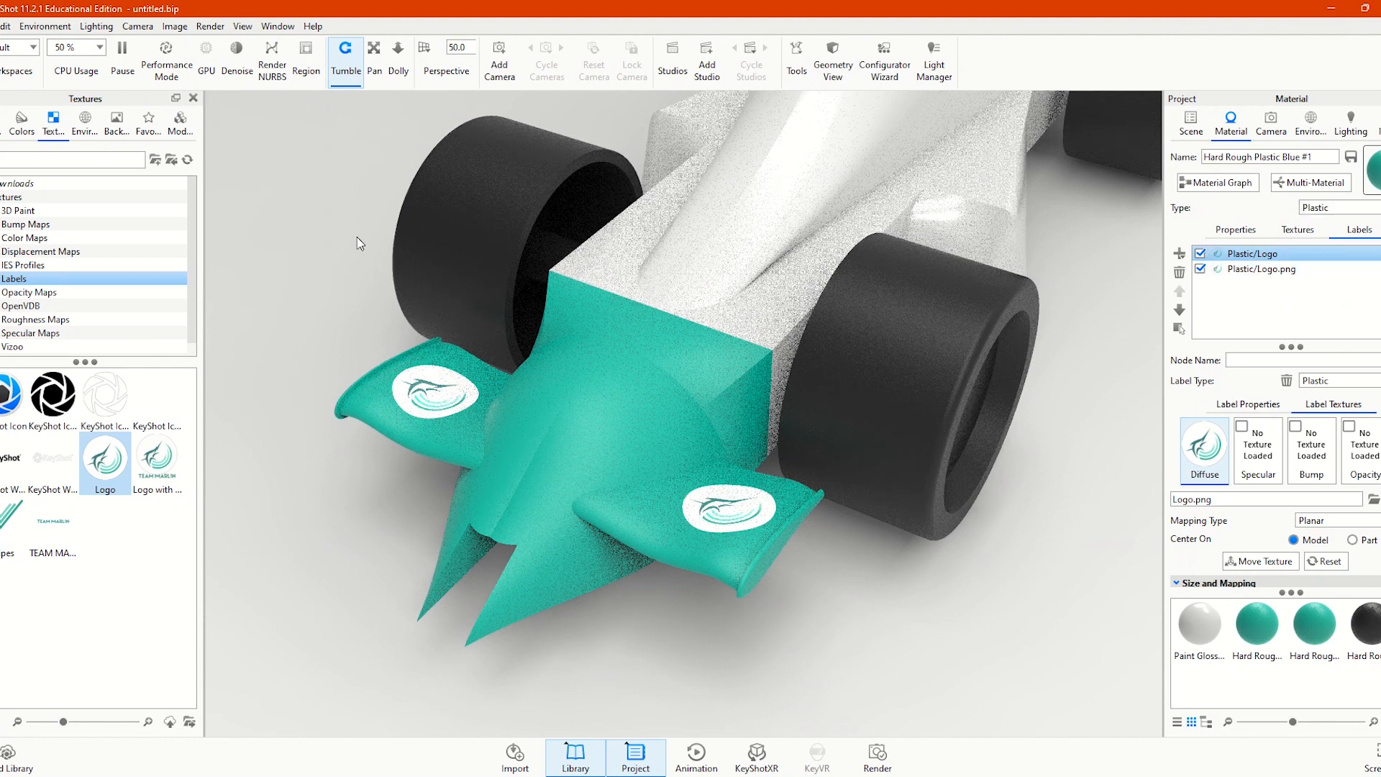
Open the backplate library and orbit the car to a low front three-quarter view showing the whole model
left_click(117, 122)
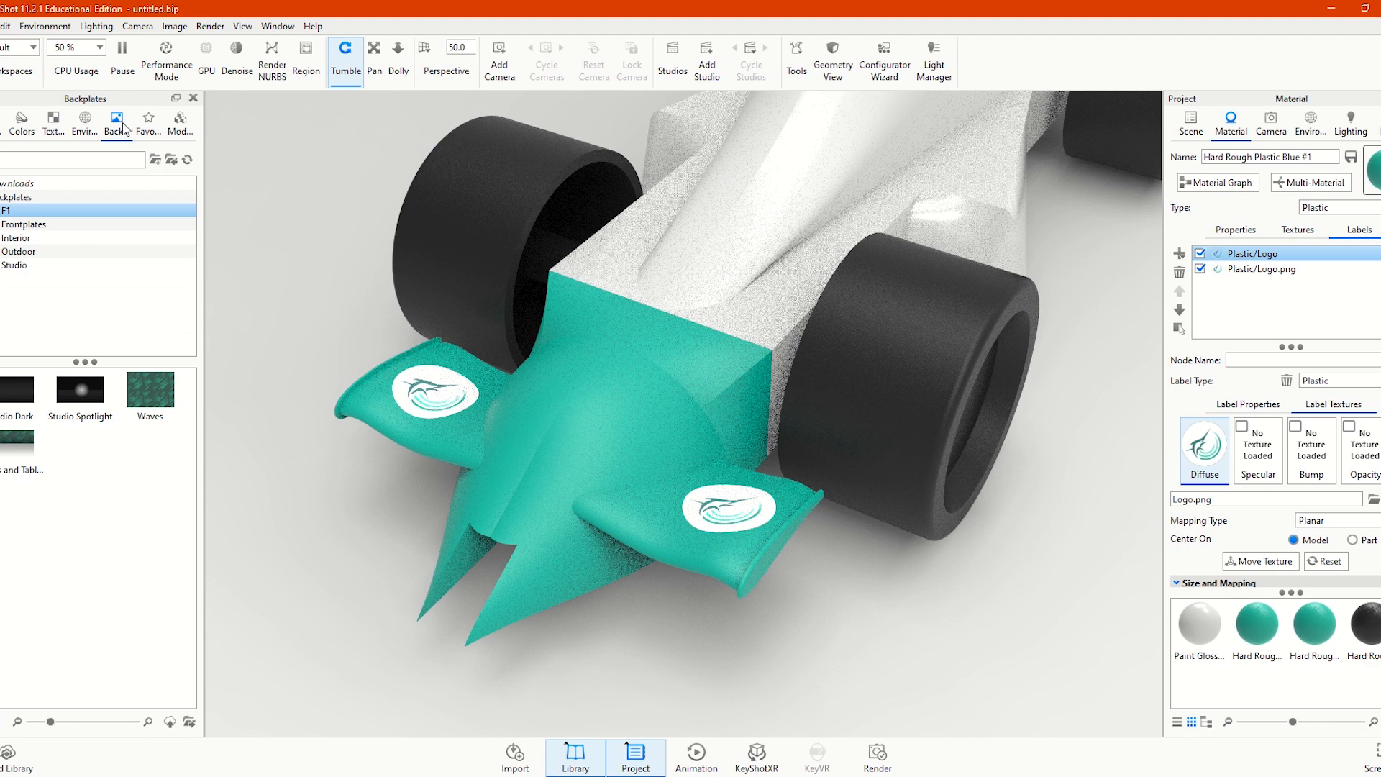
scroll(587, 674, "up", 3)
scroll(584, 679, "down", 7)
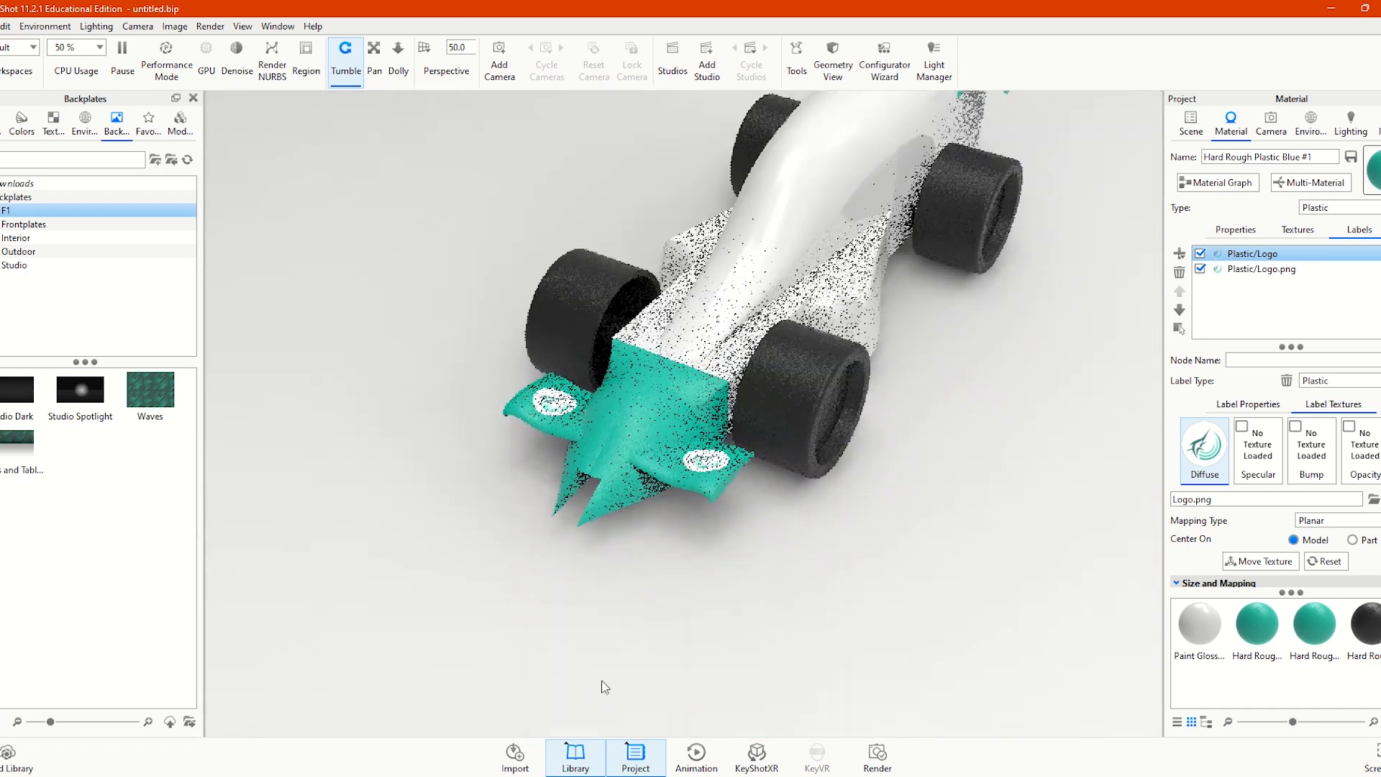
left_click_drag(657, 593, 615, 675)
left_click_drag(681, 441, 668, 560)
scroll(669, 550, "down", 3)
scroll(693, 476, "up", 6)
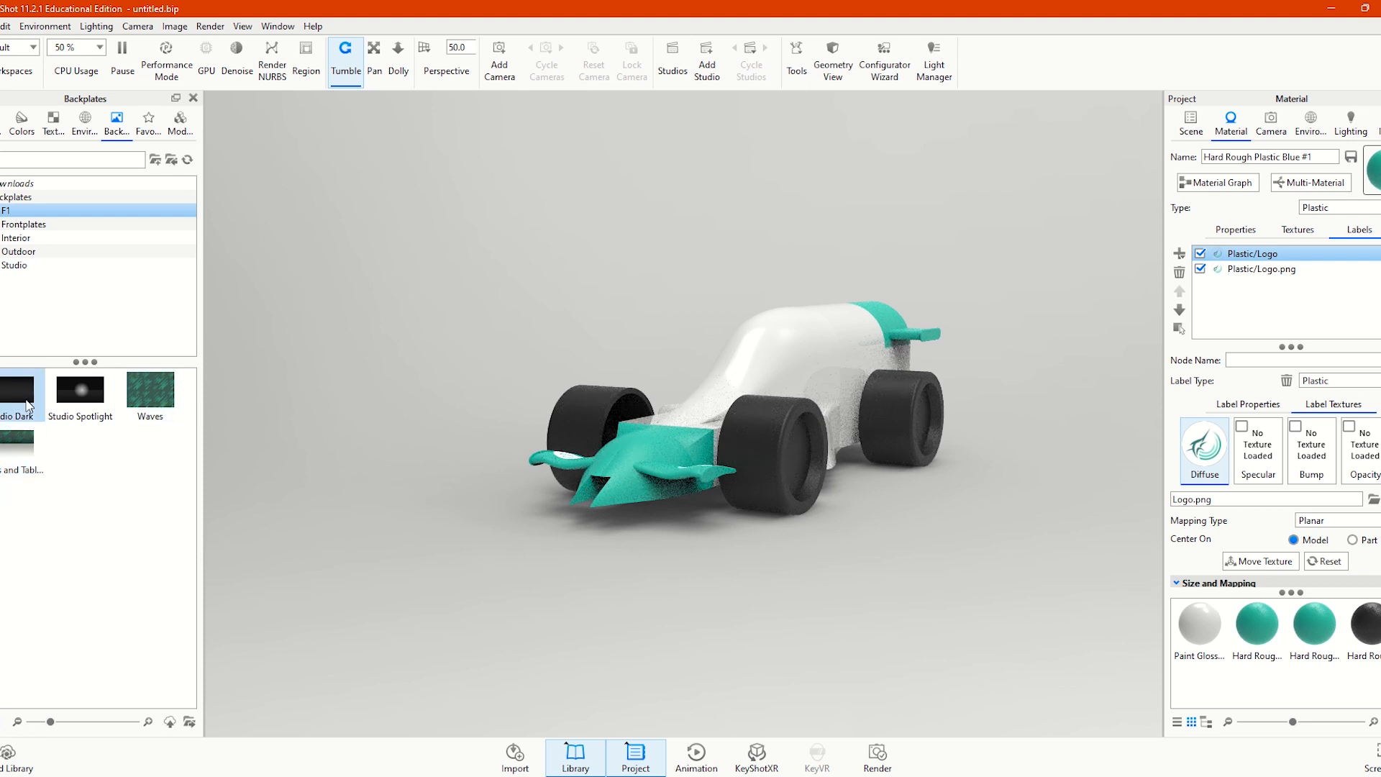
Browse the backplate folders and try the Wood Table and Concrete Wall 2 backplates from the Interior folder behind the car
left_click(43, 224)
left_click(43, 238)
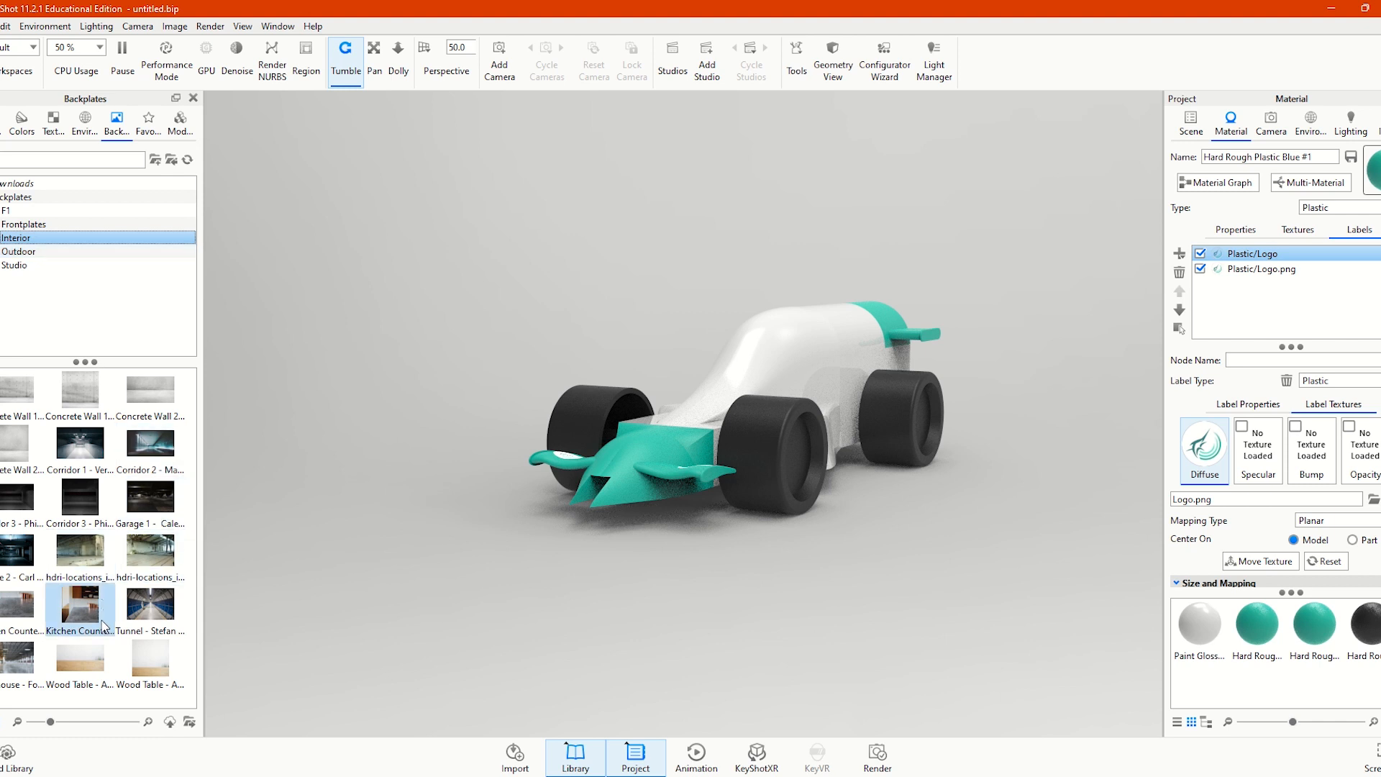
left_click(58, 252)
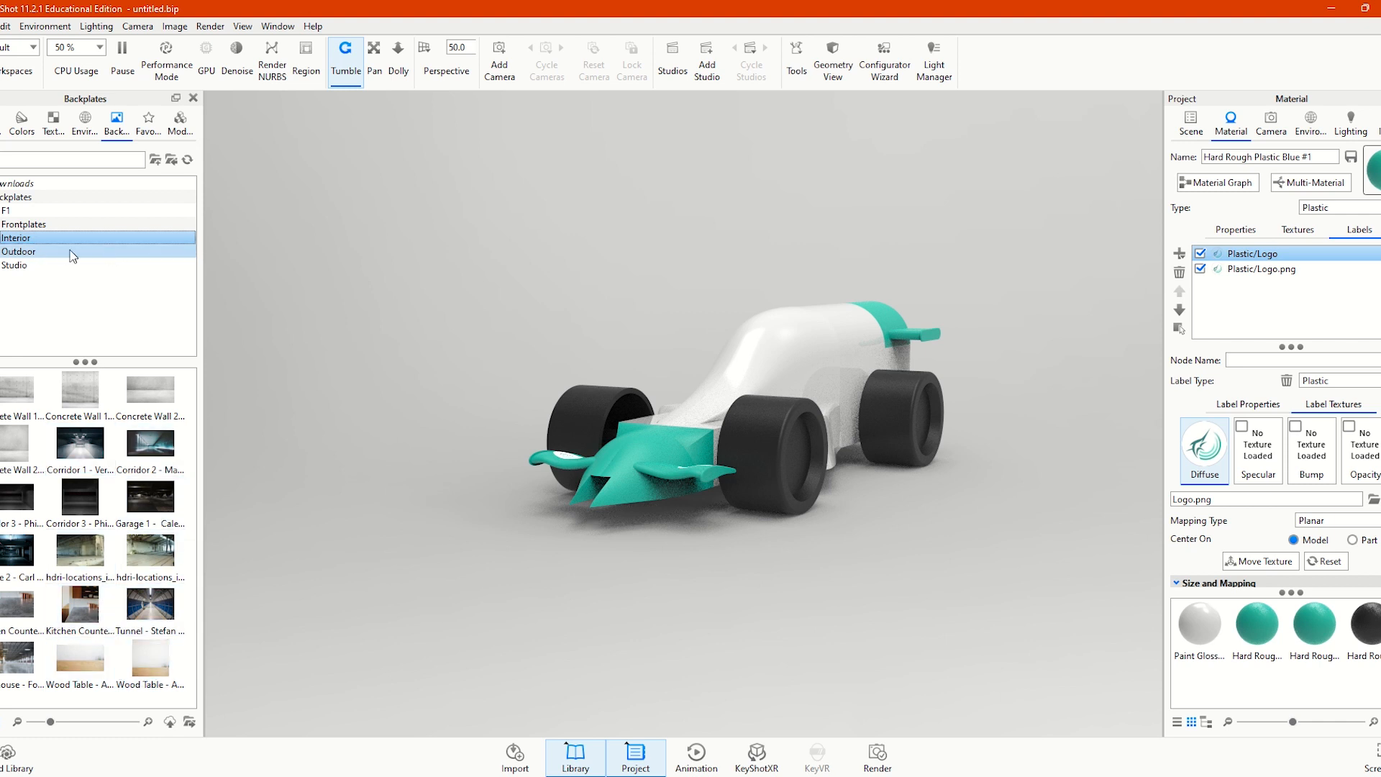
left_click(72, 265)
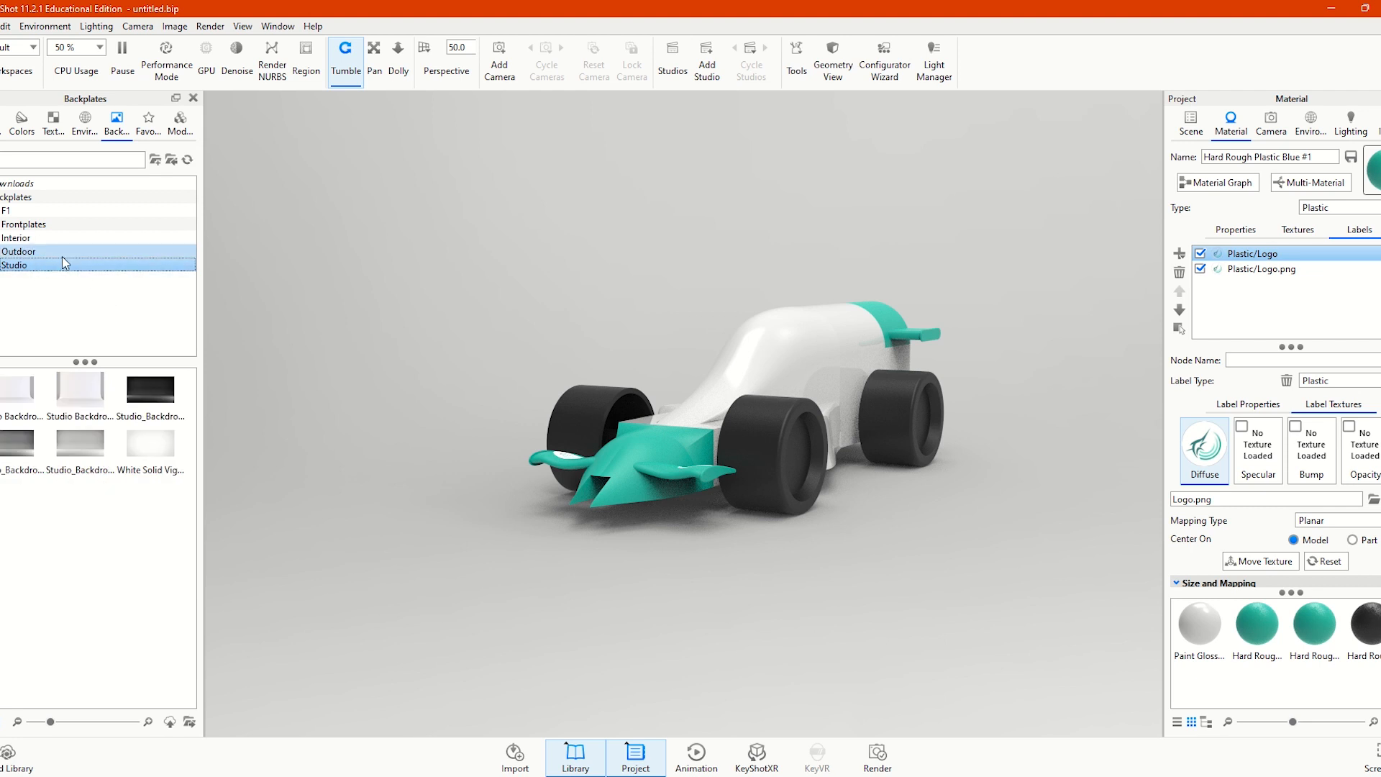
left_click(52, 239)
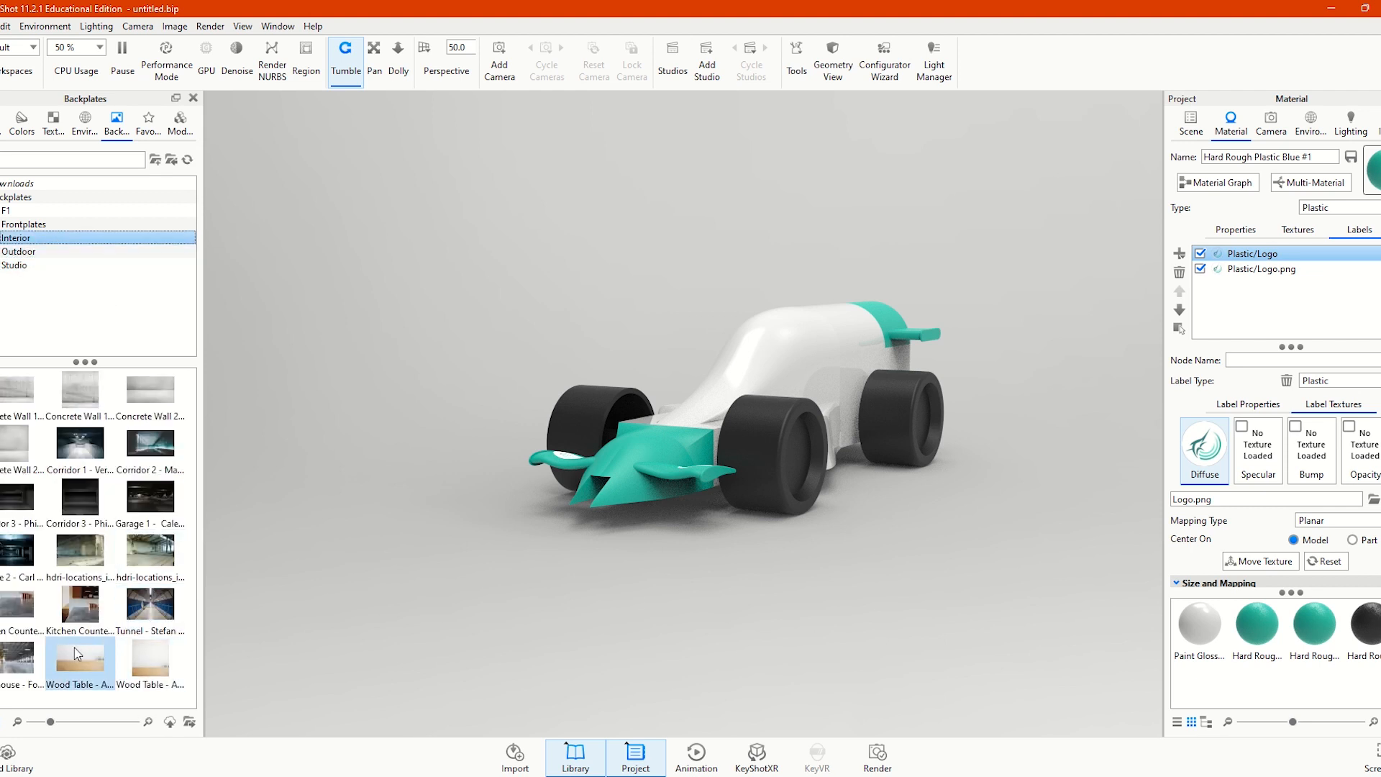
left_click_drag(75, 660, 393, 394)
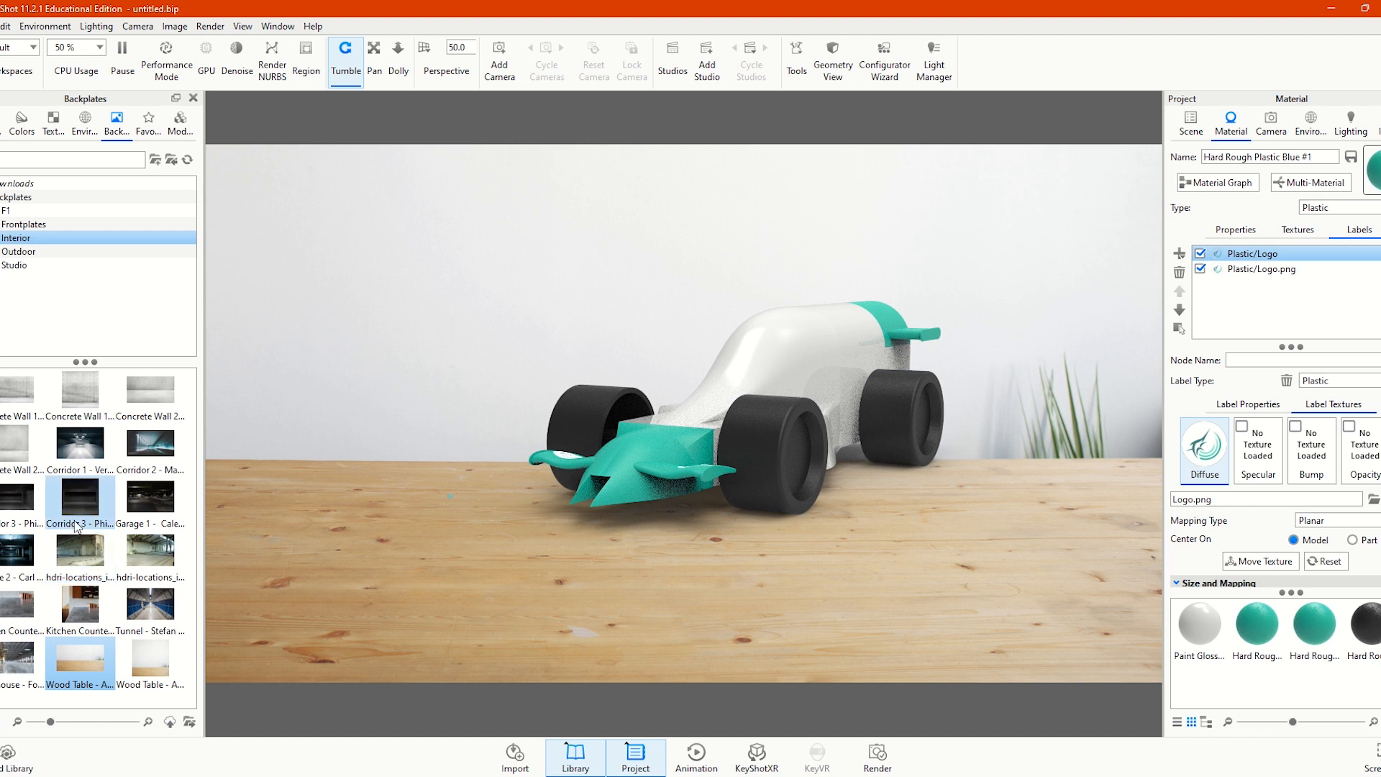
left_click_drag(6, 451, 411, 459)
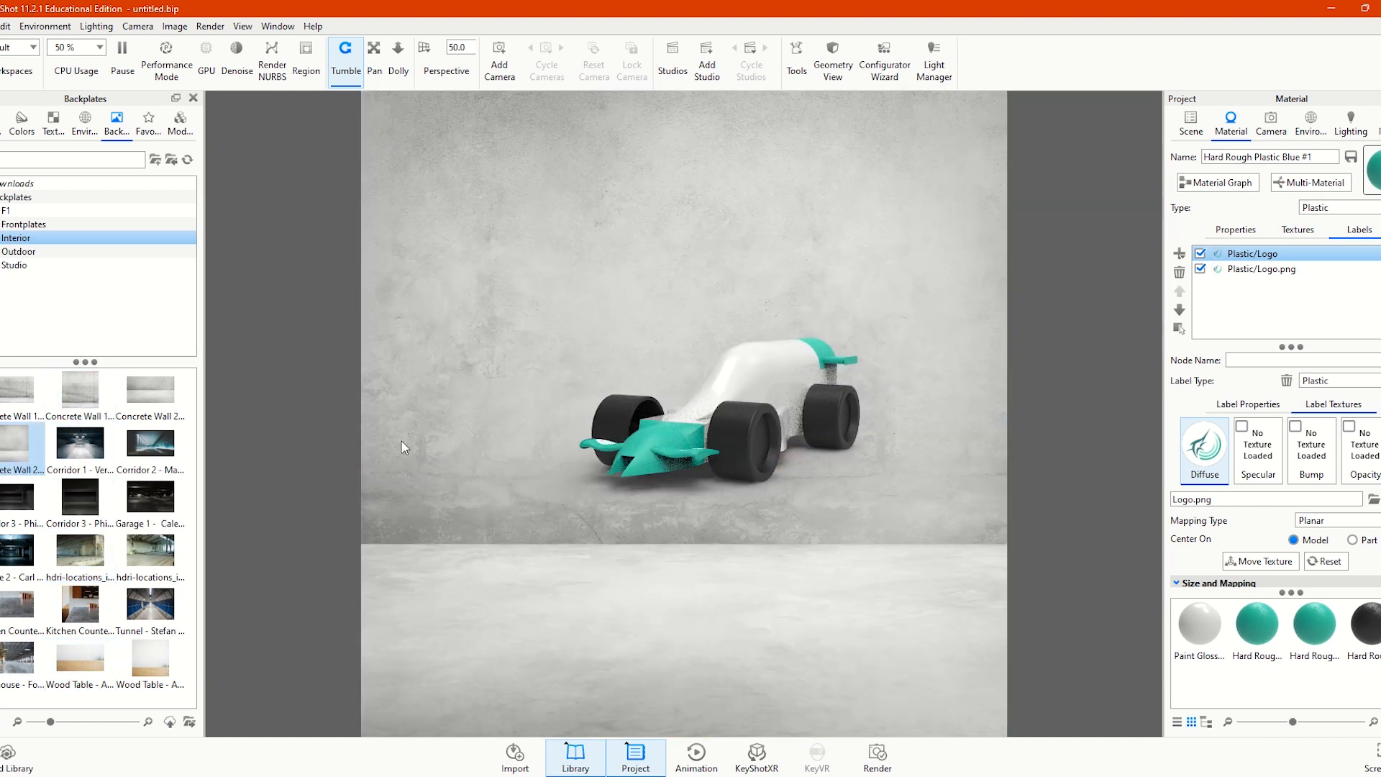
Apply the green patterned wall and table backplate from the F1 folder to the scene
left_click(59, 211)
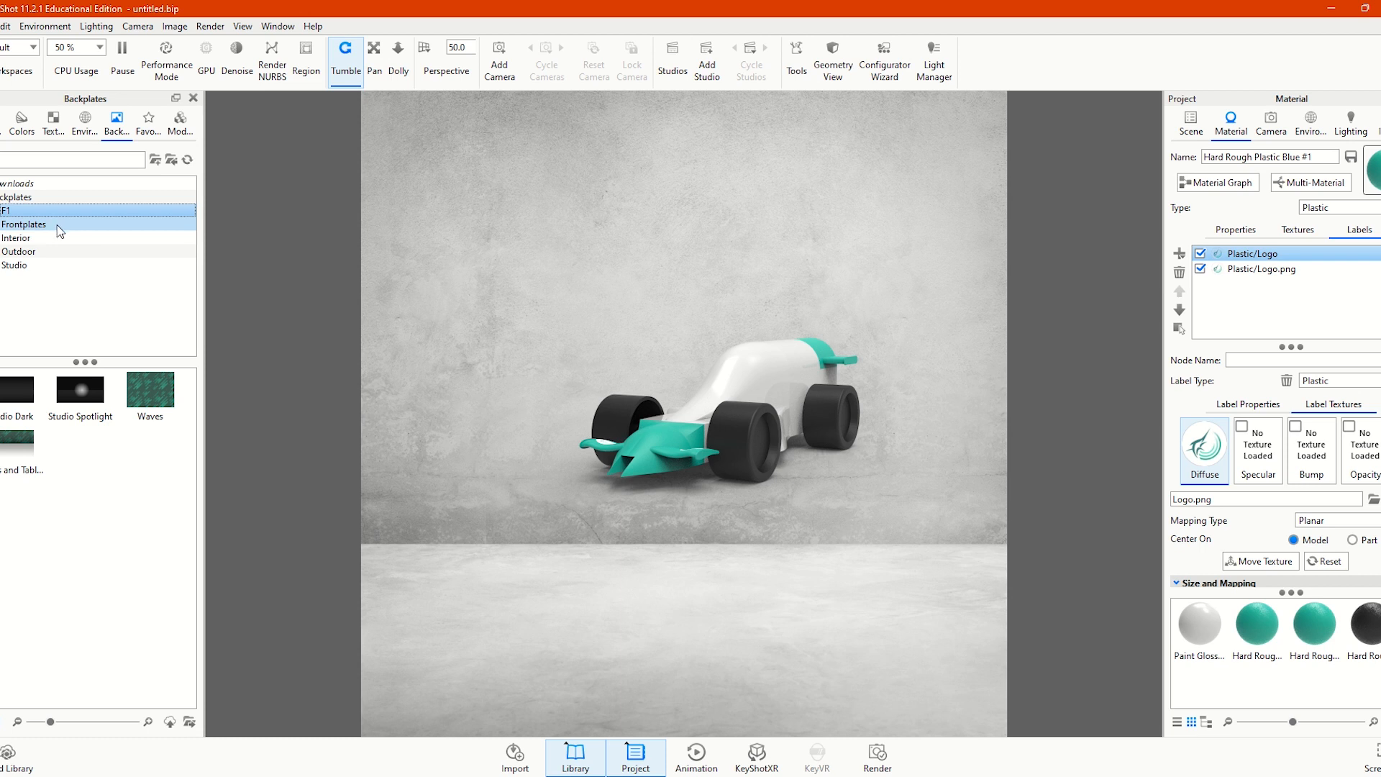
left_click(43, 213)
left_click_drag(2, 453, 460, 428)
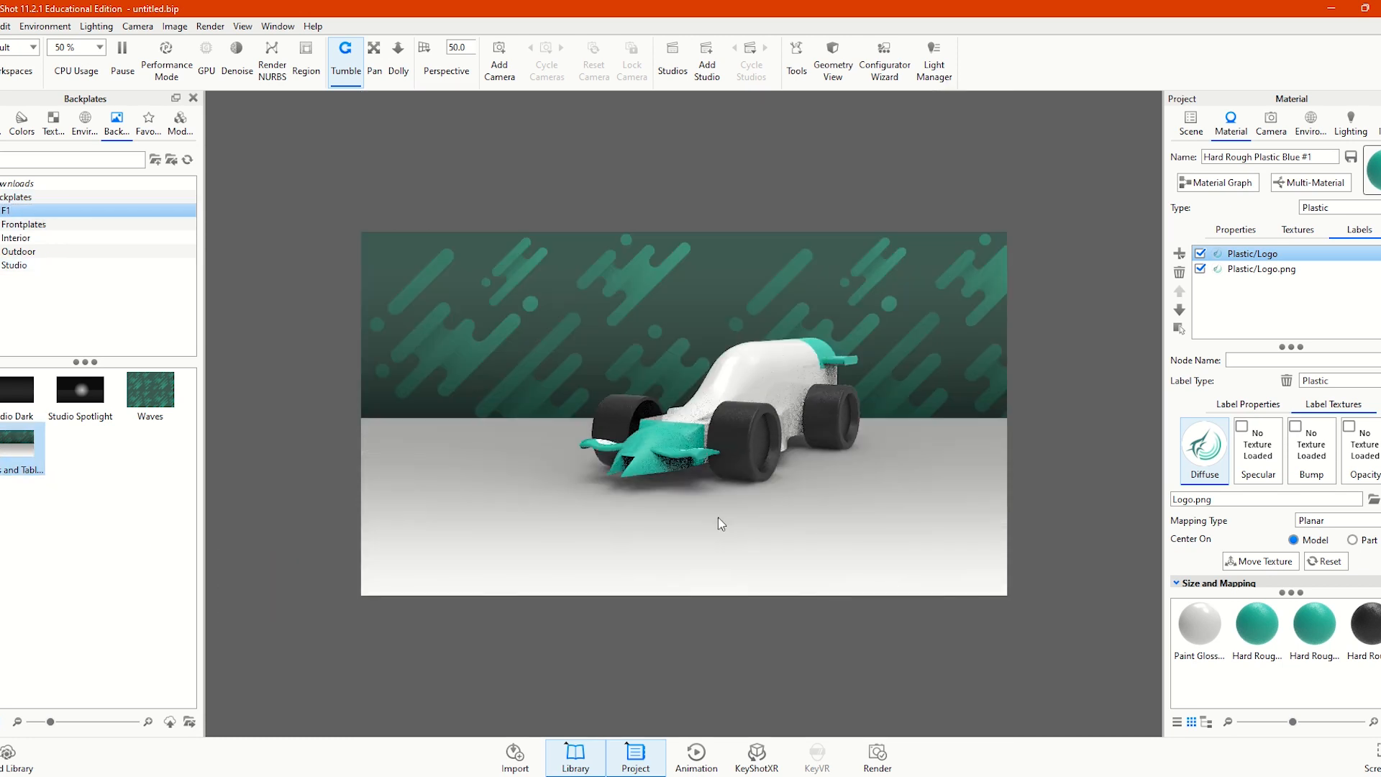
Adjust the camera's distance and angle so the car appears small and stands on the backplate's light table surface
left_click_drag(678, 462, 718, 397)
scroll(718, 398, "down", 4)
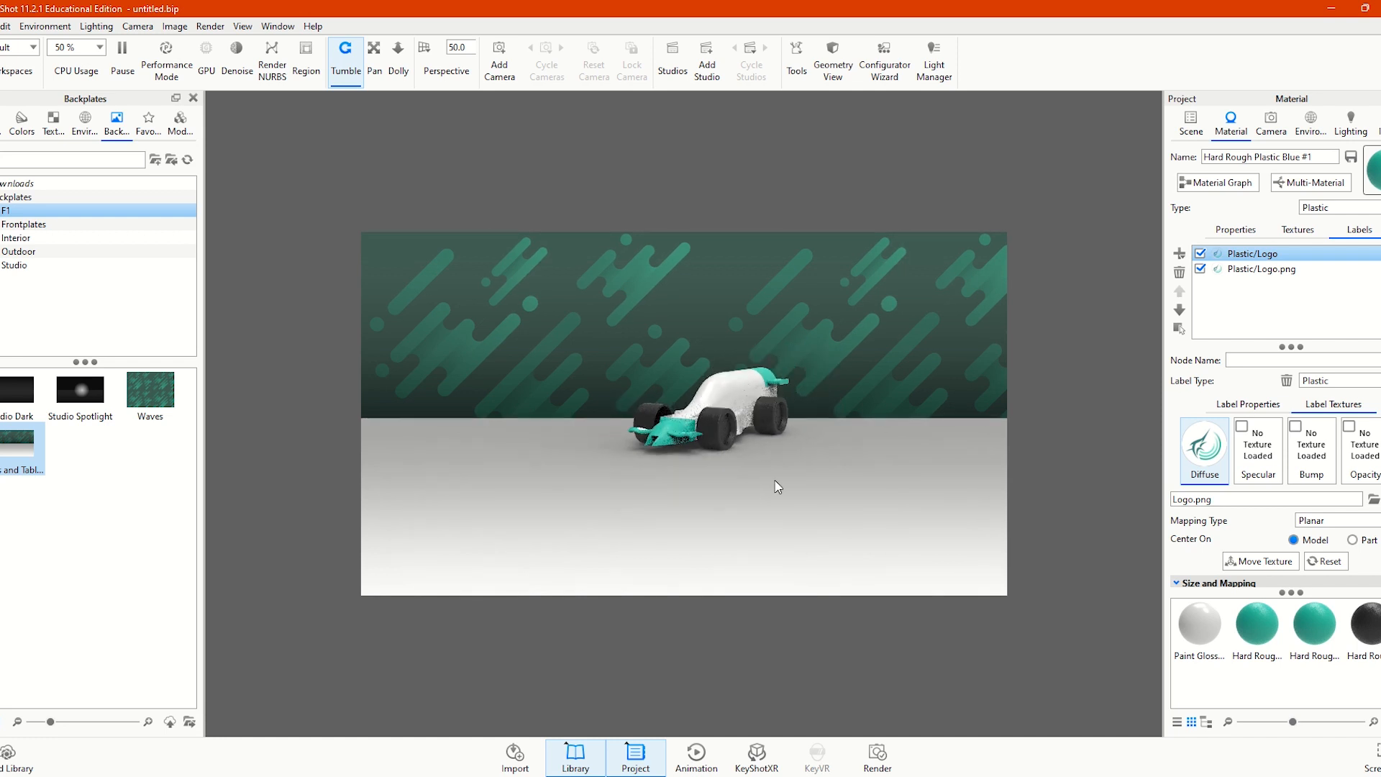
left_click_drag(777, 486, 731, 545)
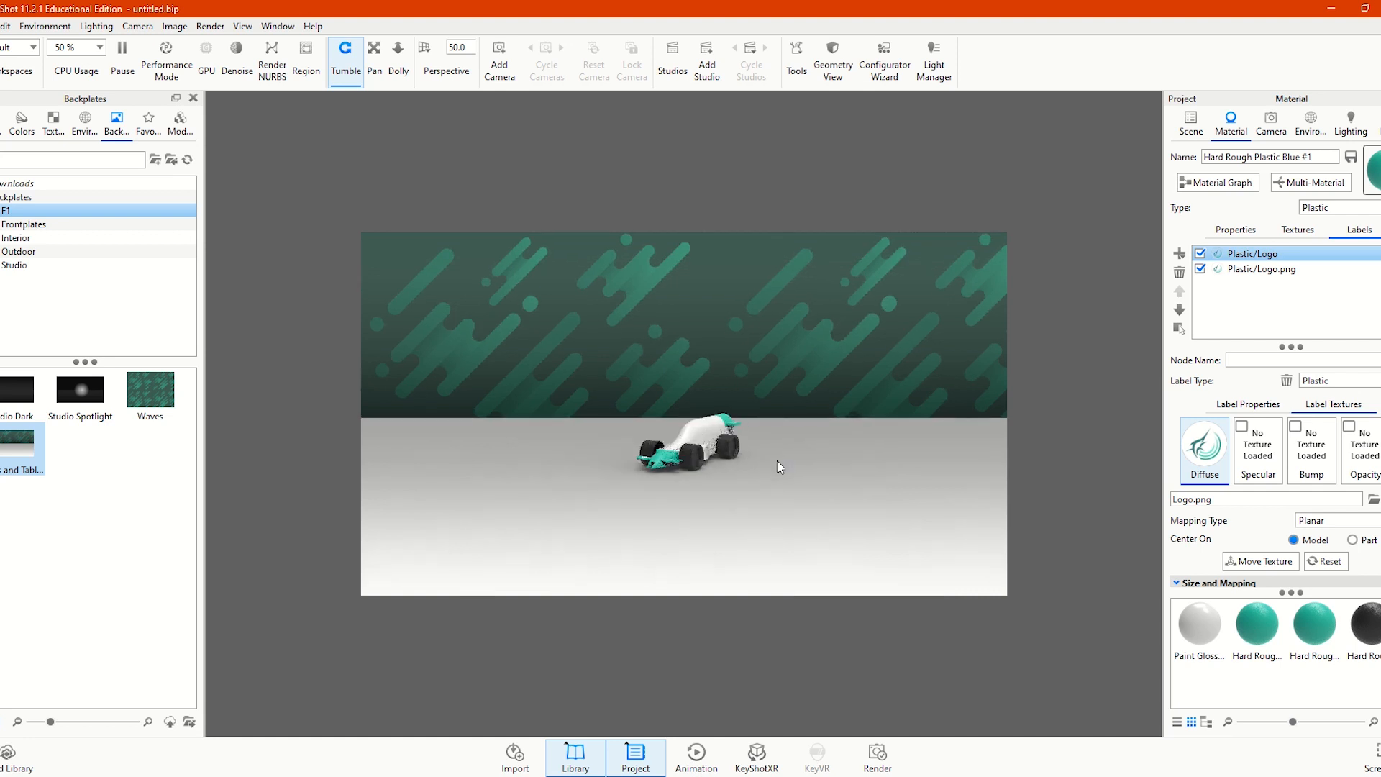
left_click_drag(774, 461, 779, 517)
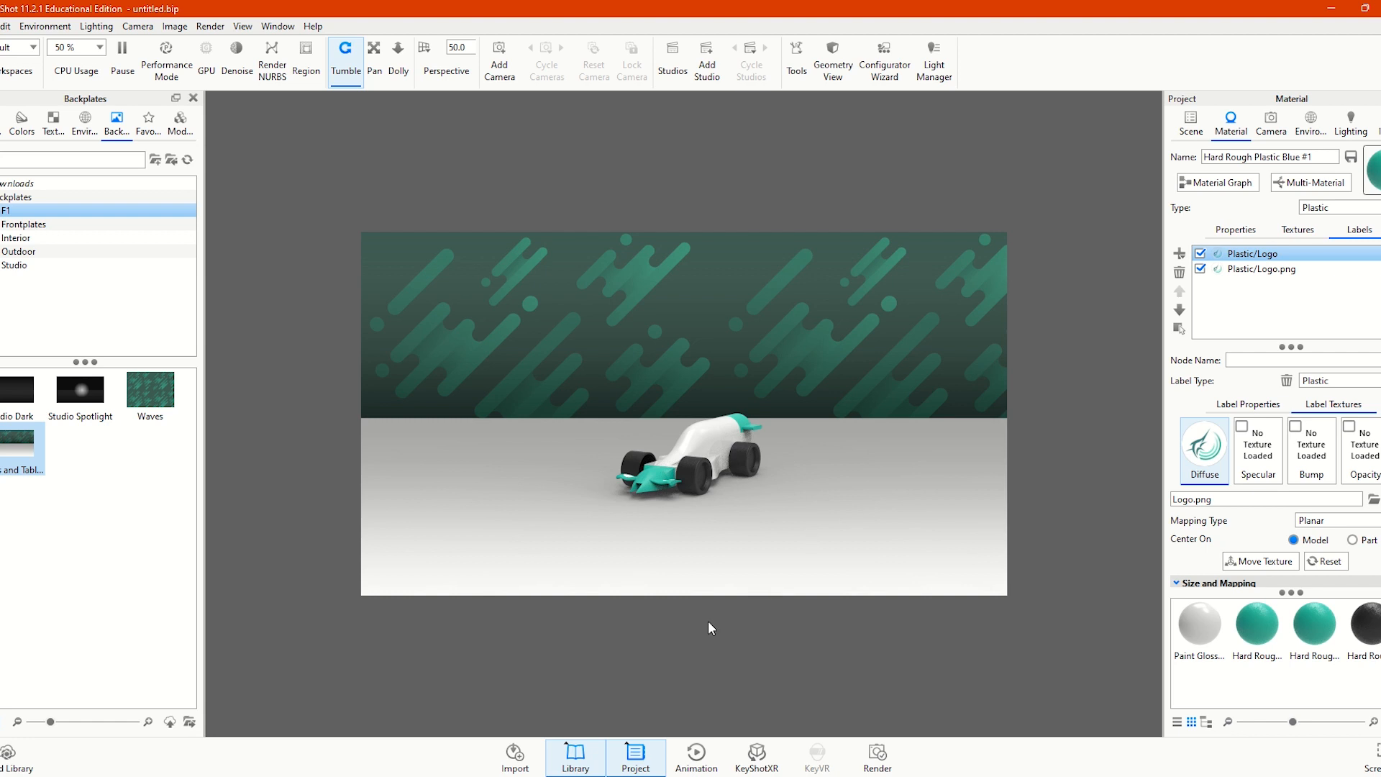
left_click_drag(731, 536, 814, 523)
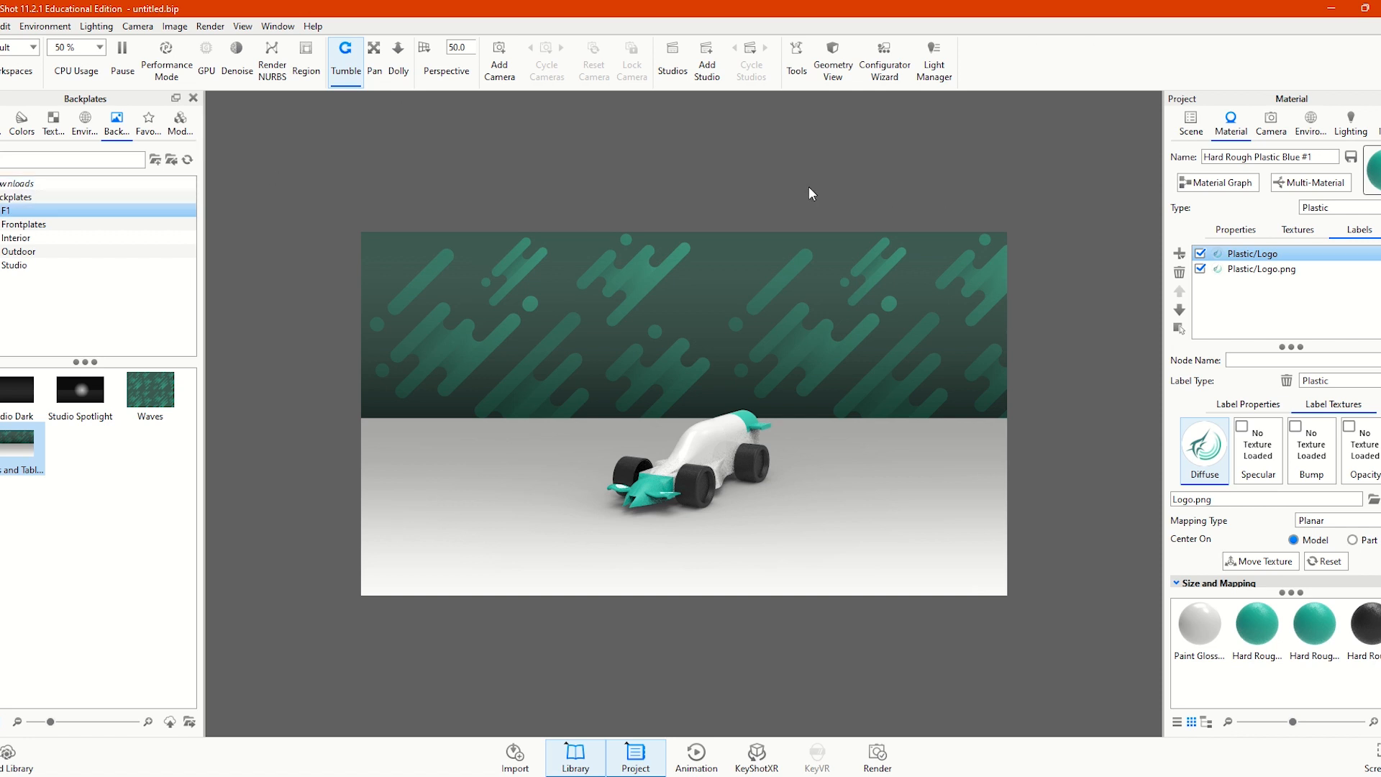
left_click_drag(629, 219, 706, 229)
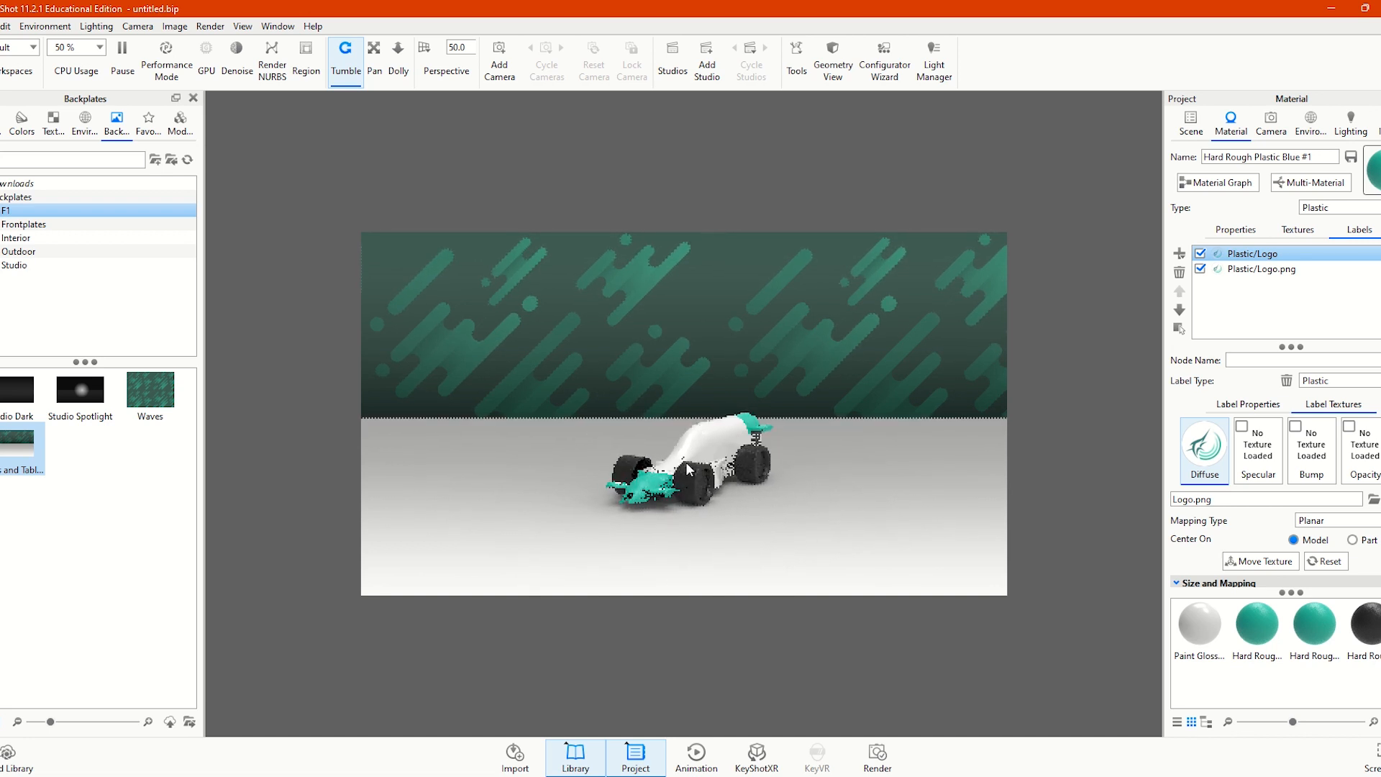
Bring the camera closer and adjust its angle so the car appears larger on the backplate's light table surface
scroll(676, 495, "up", 2)
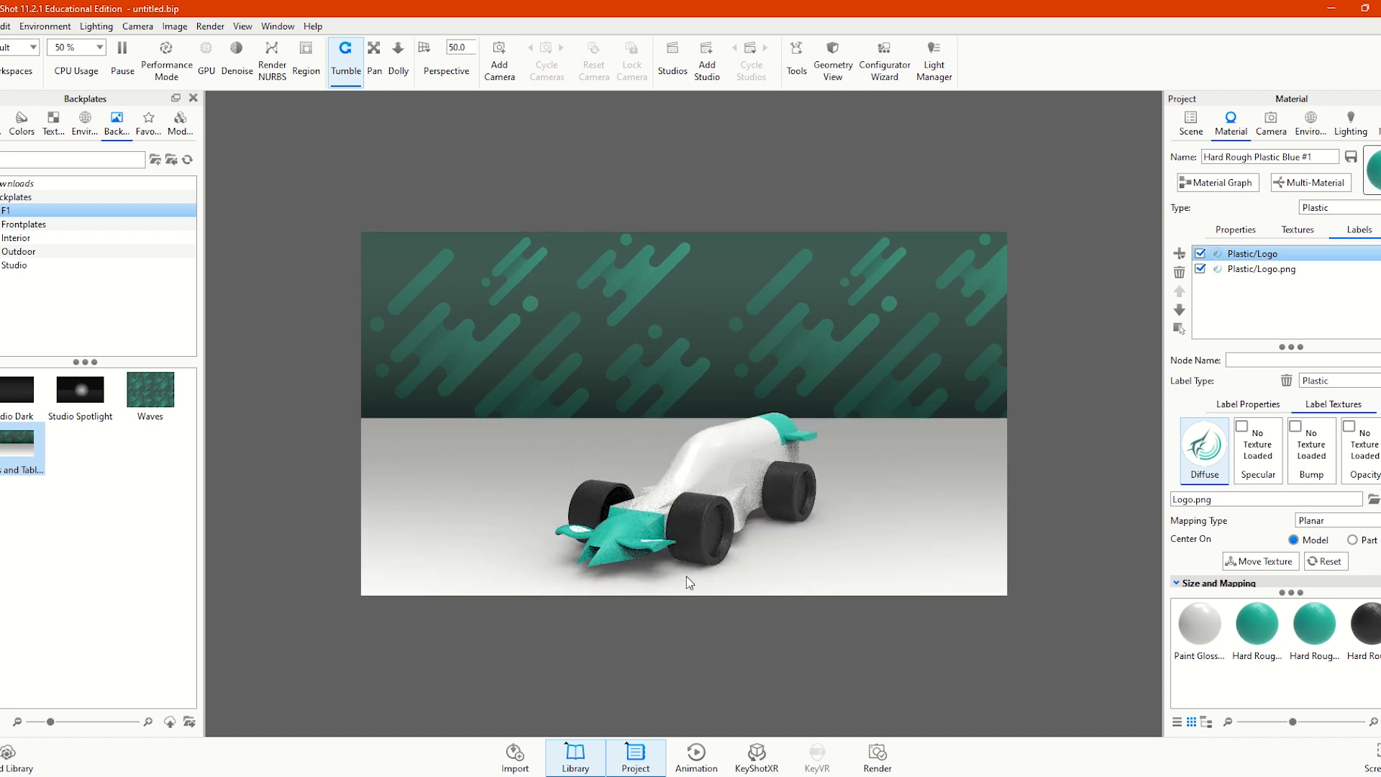
left_click_drag(686, 576, 701, 560)
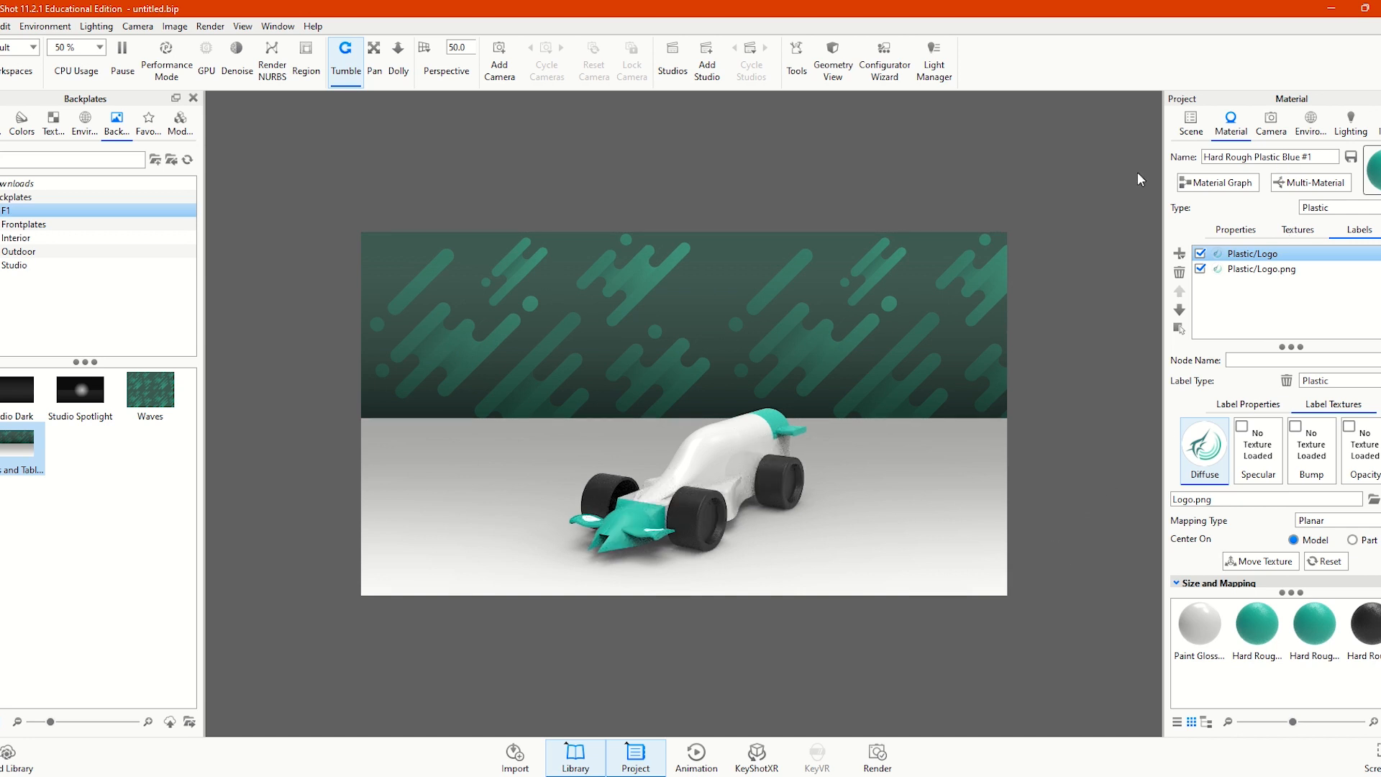
Browse the environment library, including the Studio subfolders 3 Point, Basic, Light Tent and Panels
left_click(85, 124)
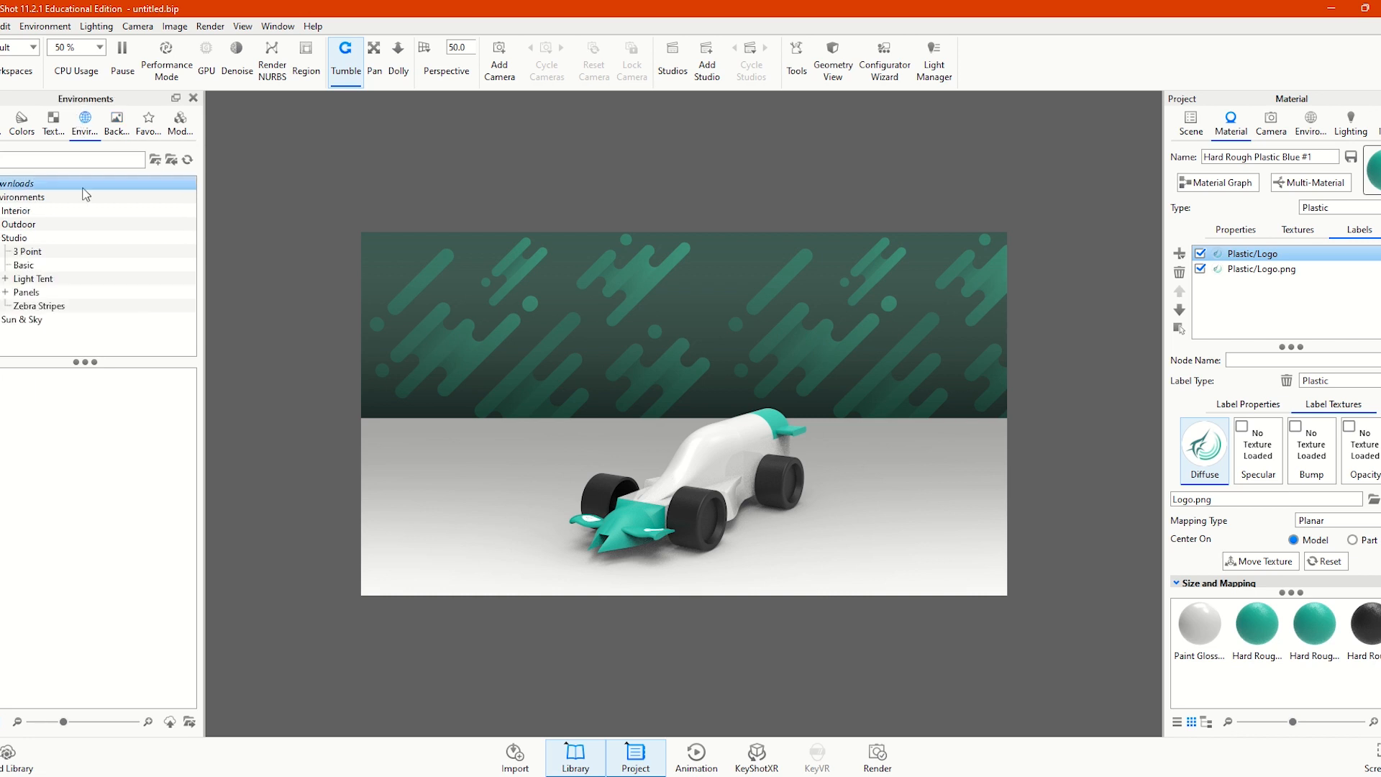
left_click(48, 196)
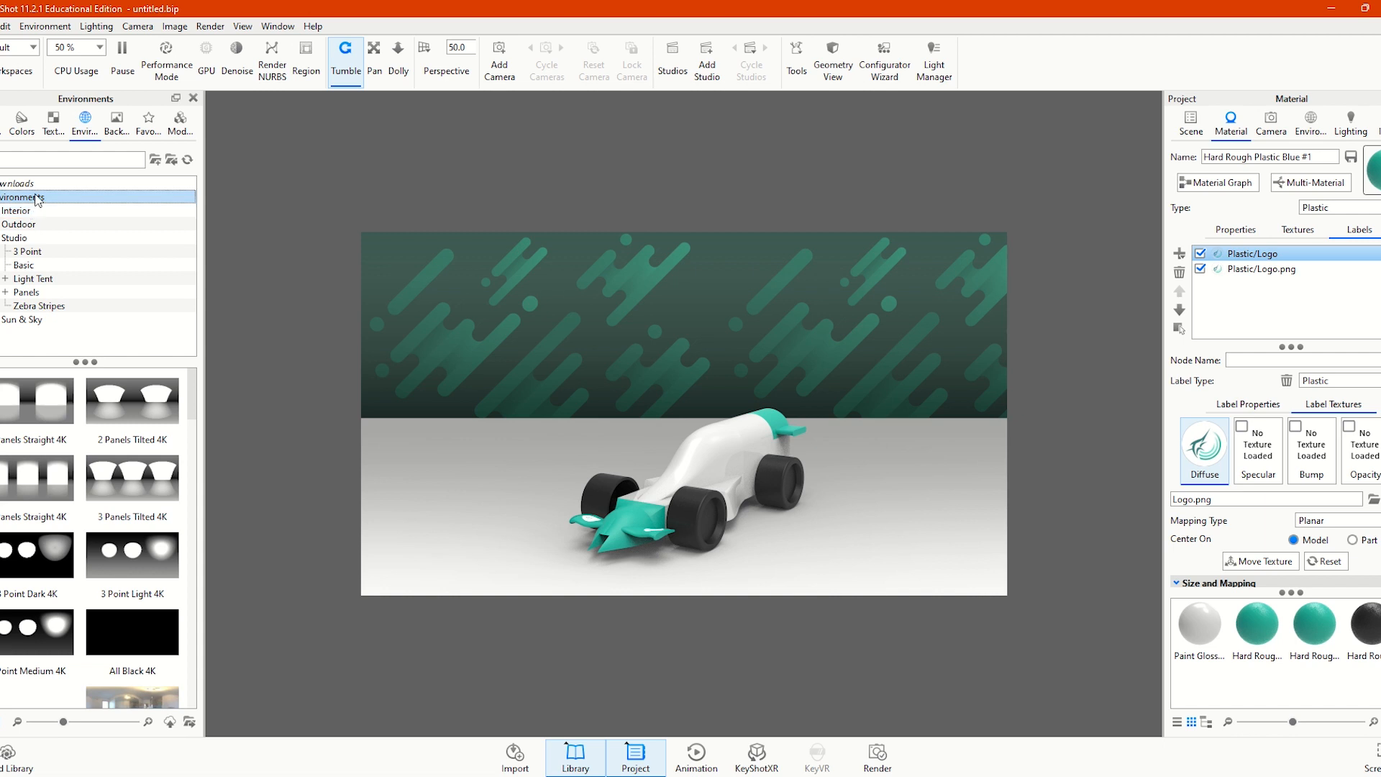
scroll(89, 510, "down", 20)
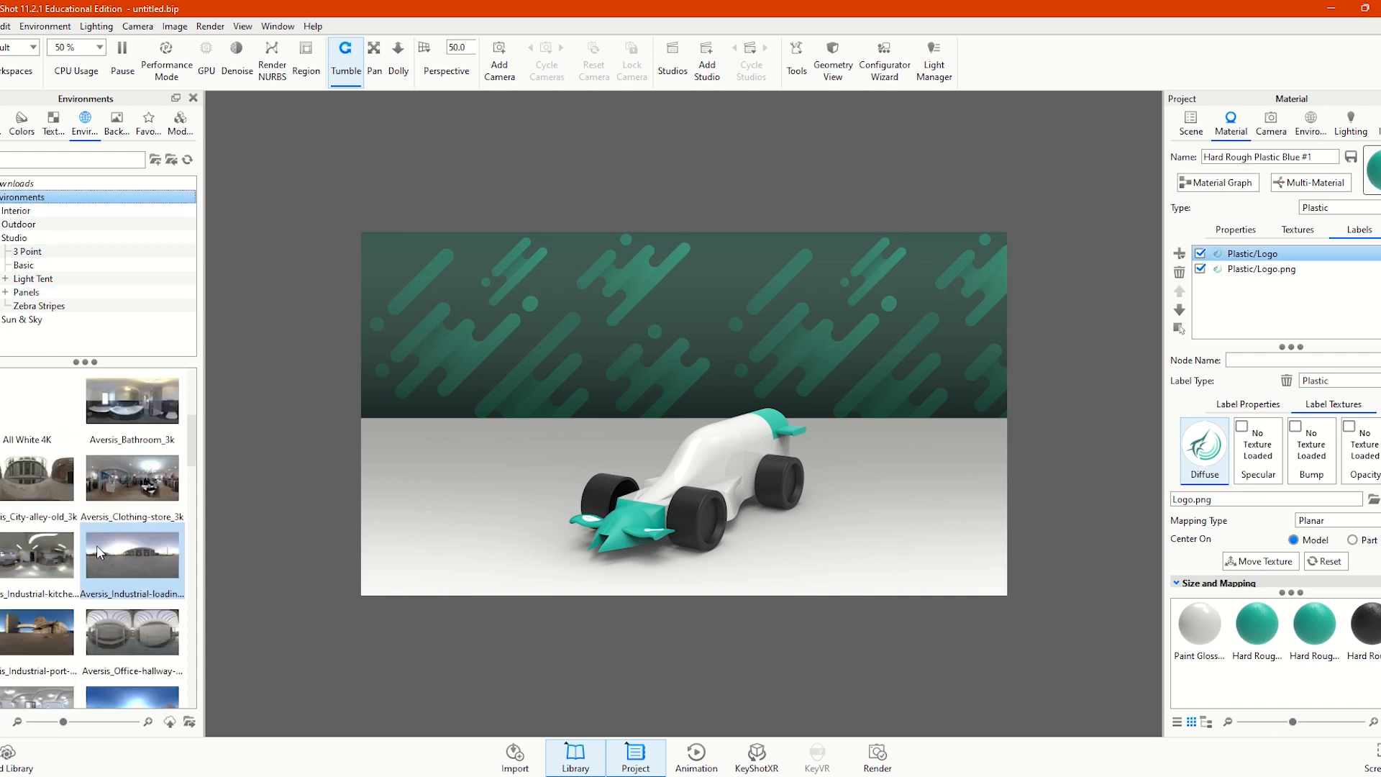
scroll(87, 511, "up", 19)
scroll(86, 510, "up", 1)
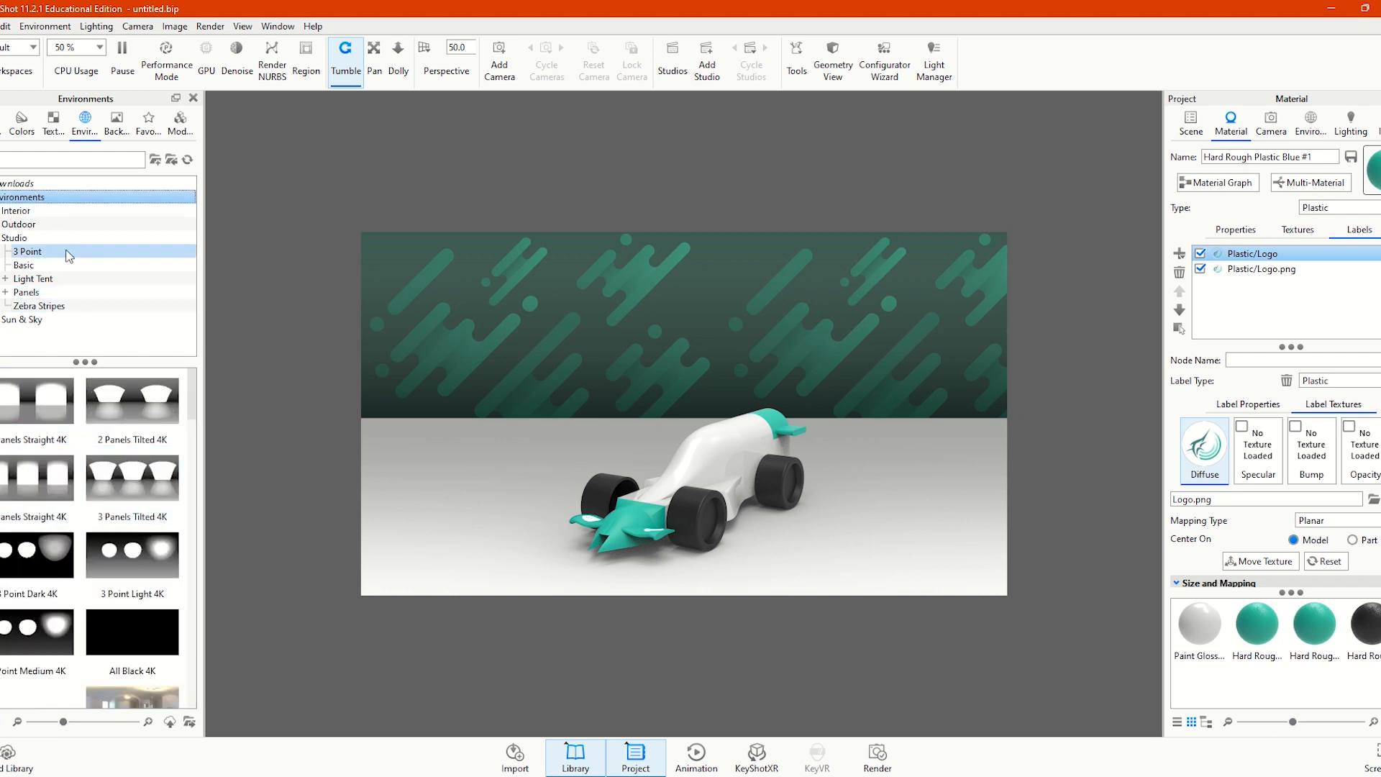
left_click(41, 238)
left_click(40, 251)
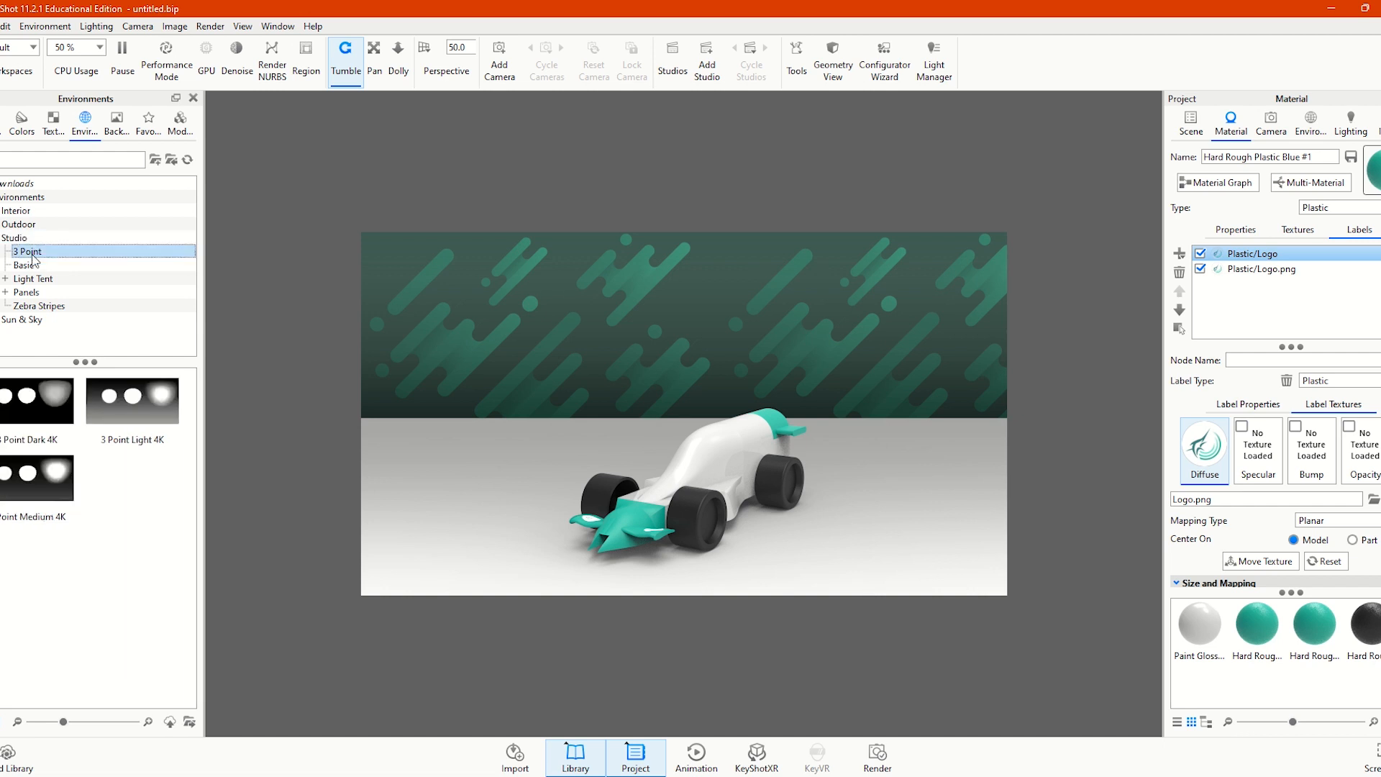
left_click(36, 265)
left_click(33, 279)
left_click(27, 292)
left_click(33, 279)
left_click(36, 266)
left_click(35, 252)
left_click(33, 238)
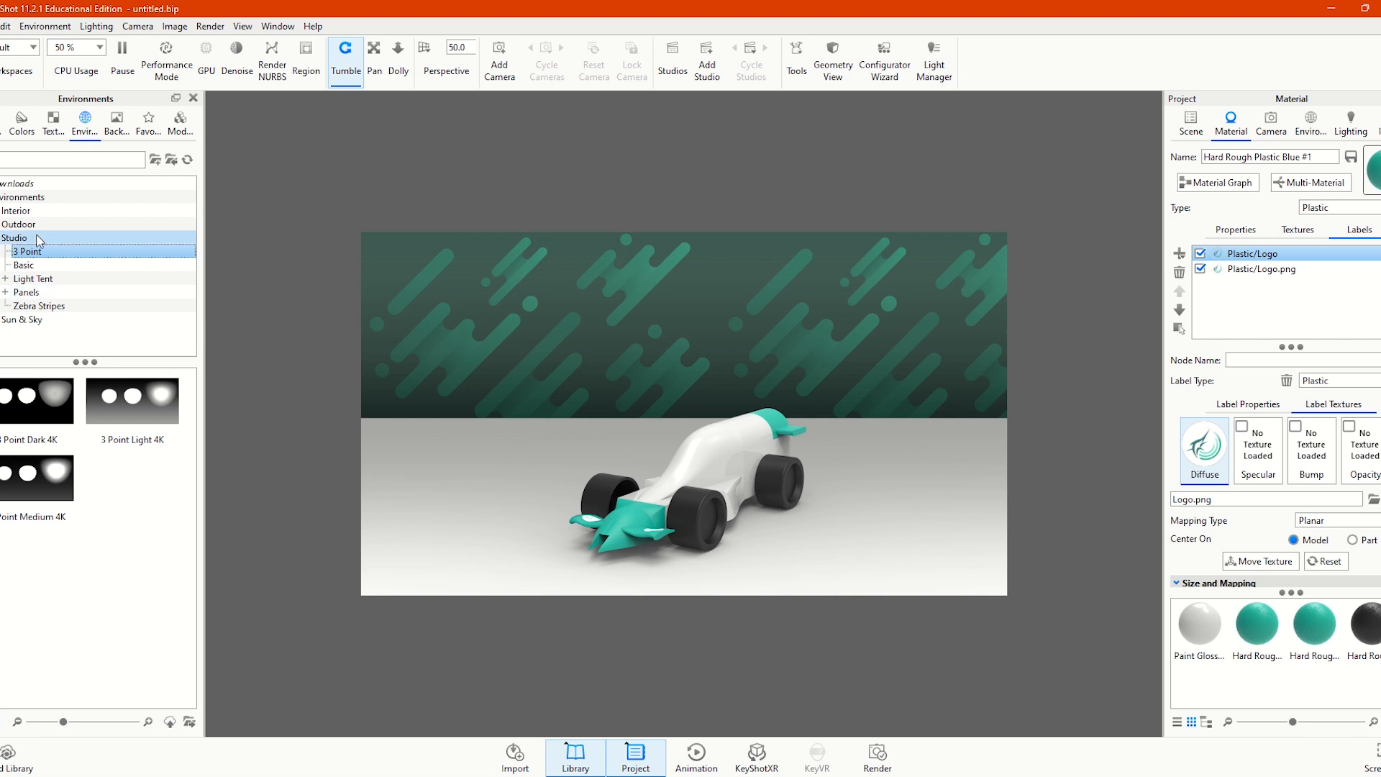
Compare the environments in the Outdoor and Interior folders for lighting the car
left_click(32, 225)
left_click(40, 211)
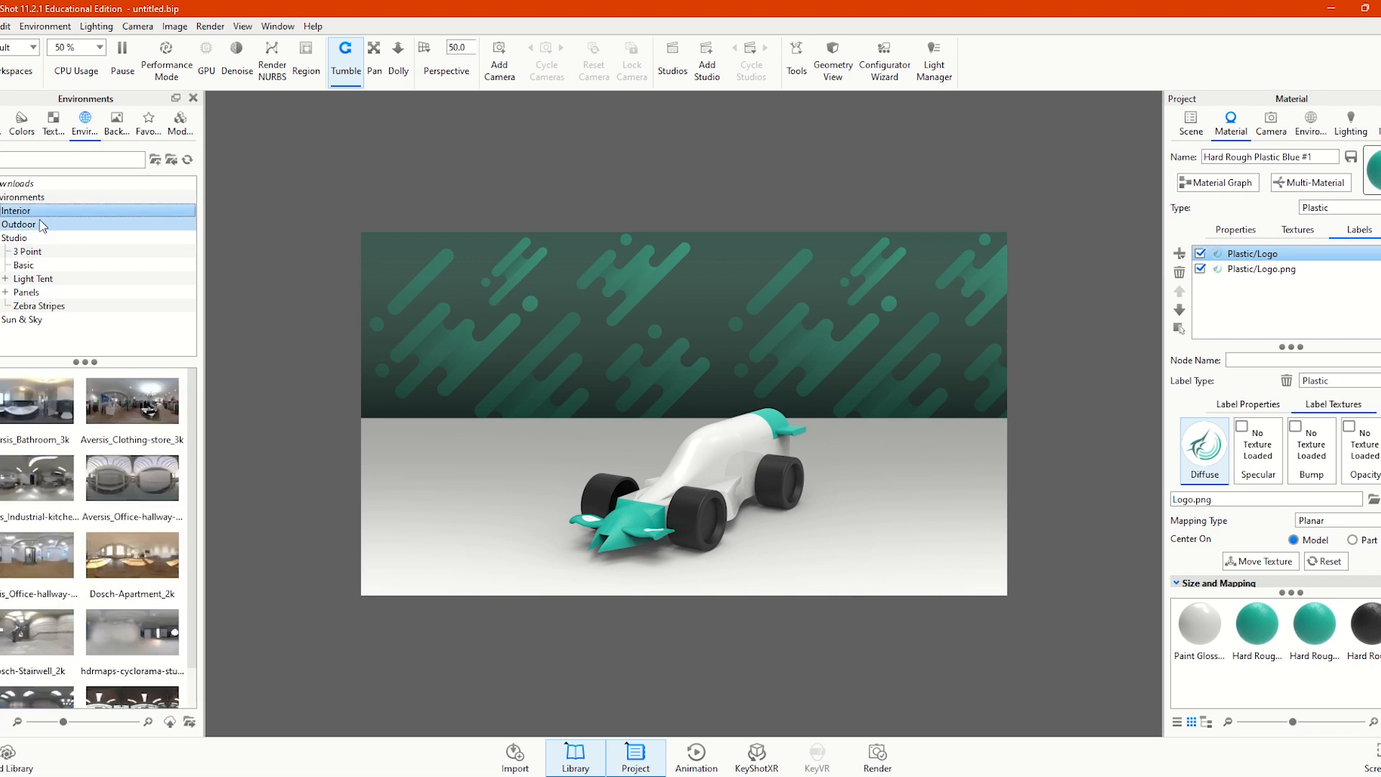
scroll(110, 536, "down", 2)
scroll(117, 558, "up", 2)
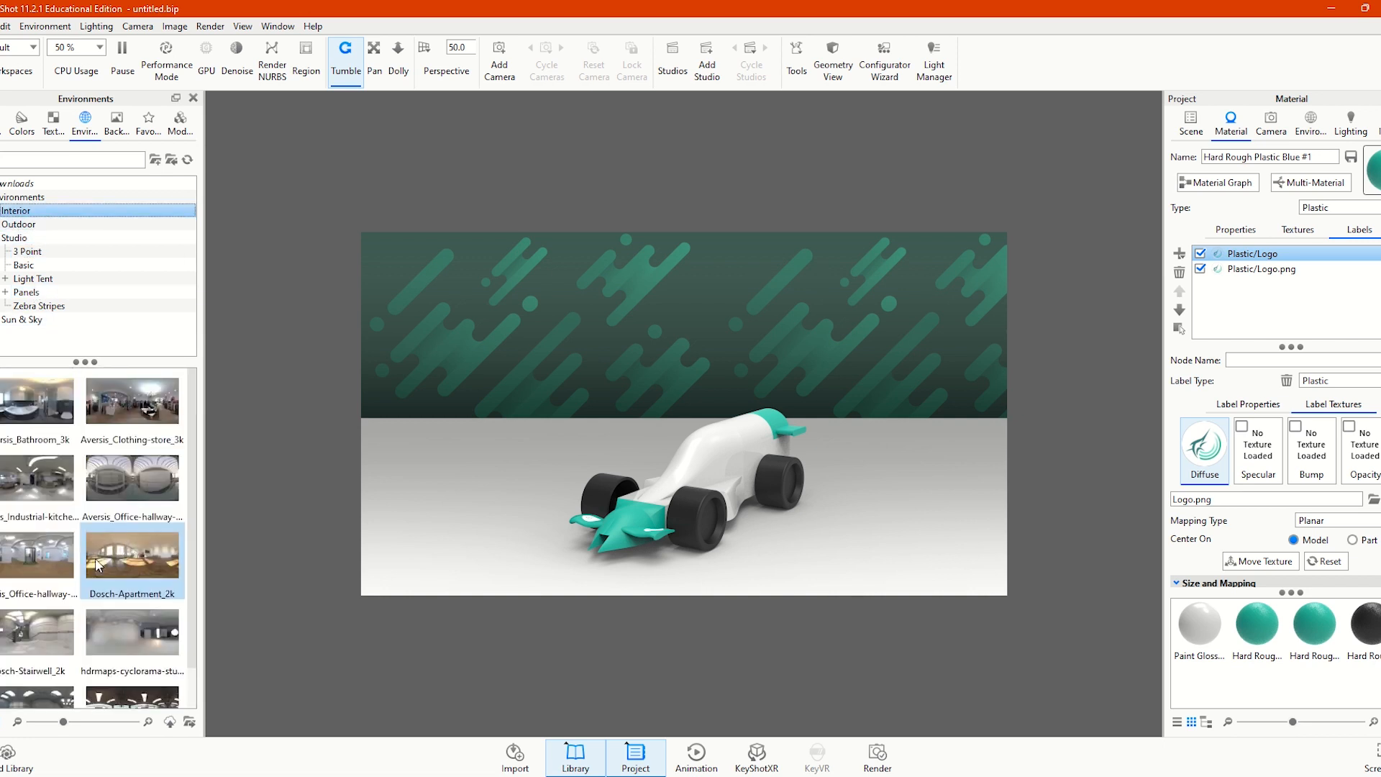
left_click(115, 225)
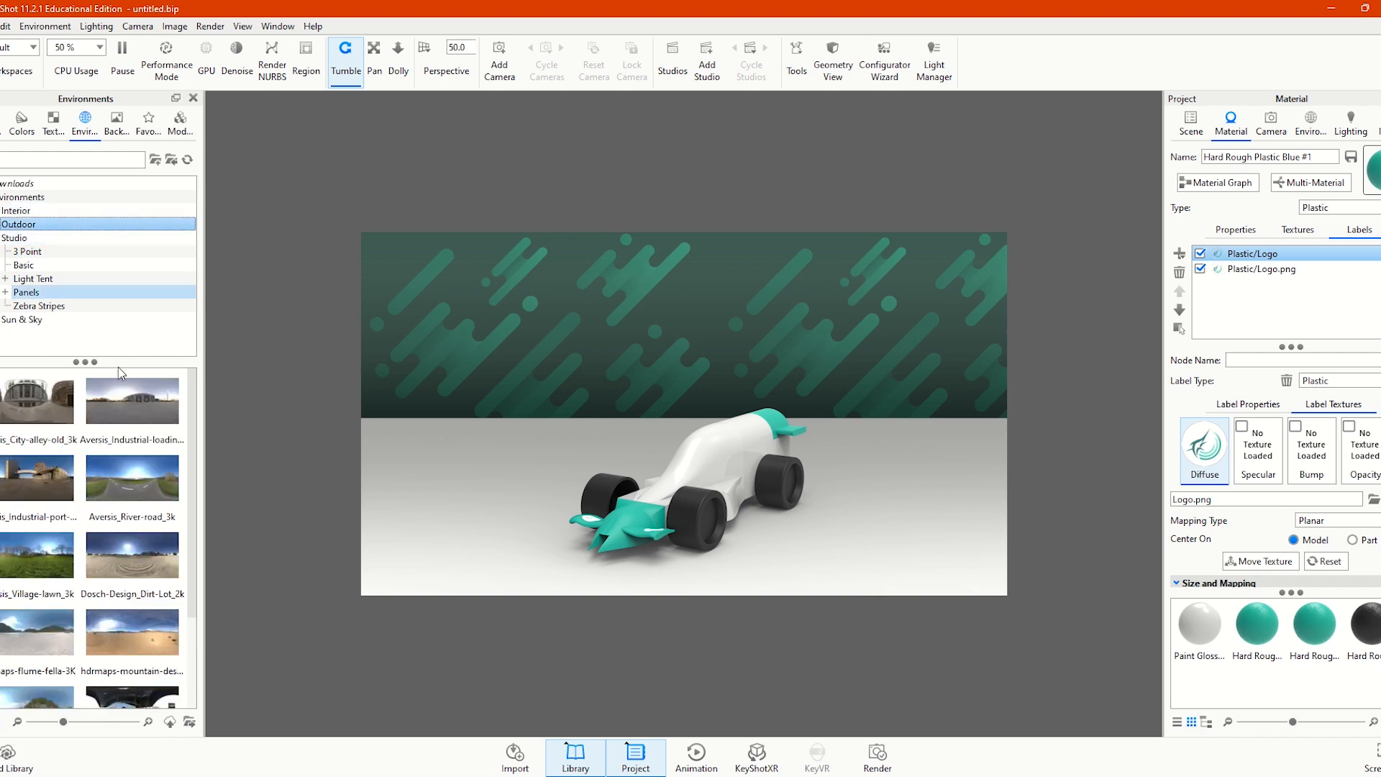
scroll(121, 561, "down", 2)
scroll(105, 551, "up", 2)
left_click(64, 210)
scroll(106, 568, "down", 1)
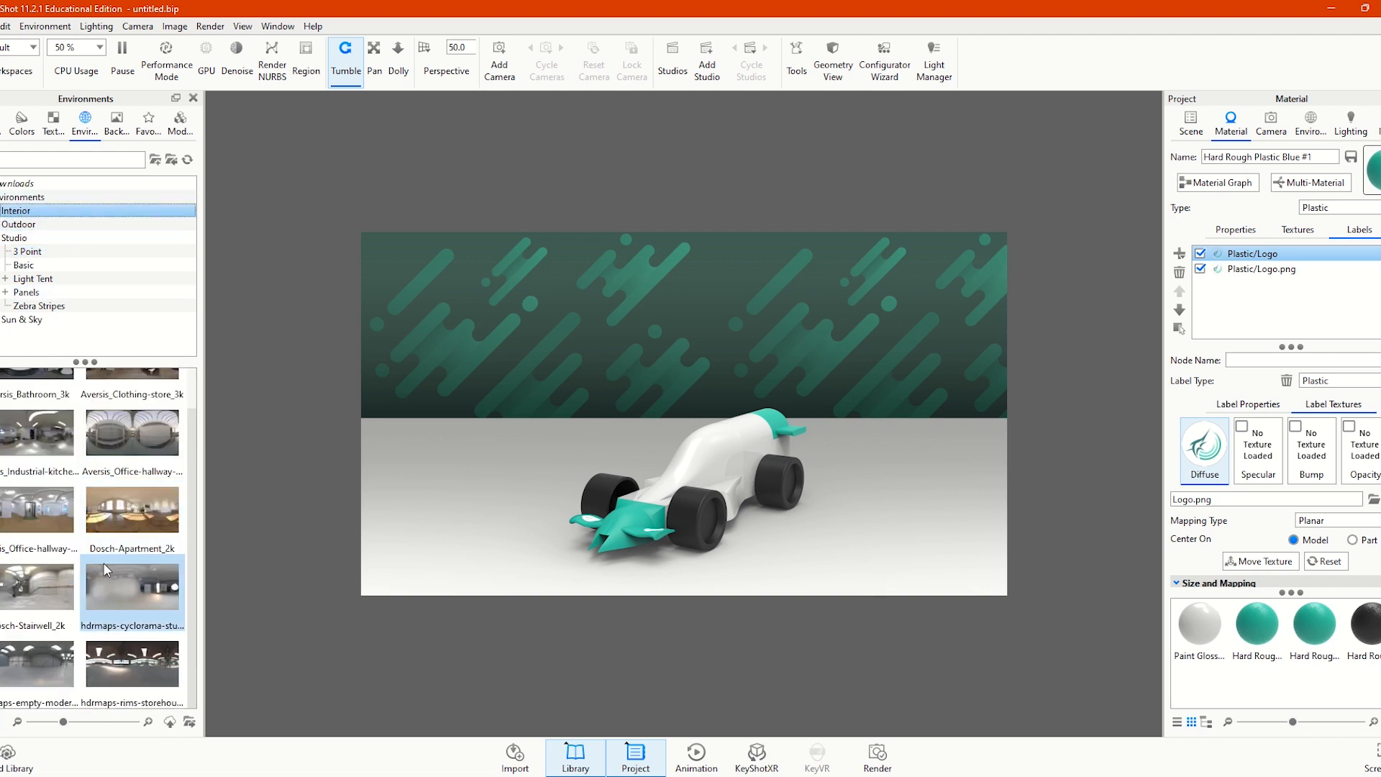
scroll(105, 568, "up", 1)
Apply the 3 Point Light 4K environment from the Studio folder to the scene and open its environment settings
left_click(33, 237)
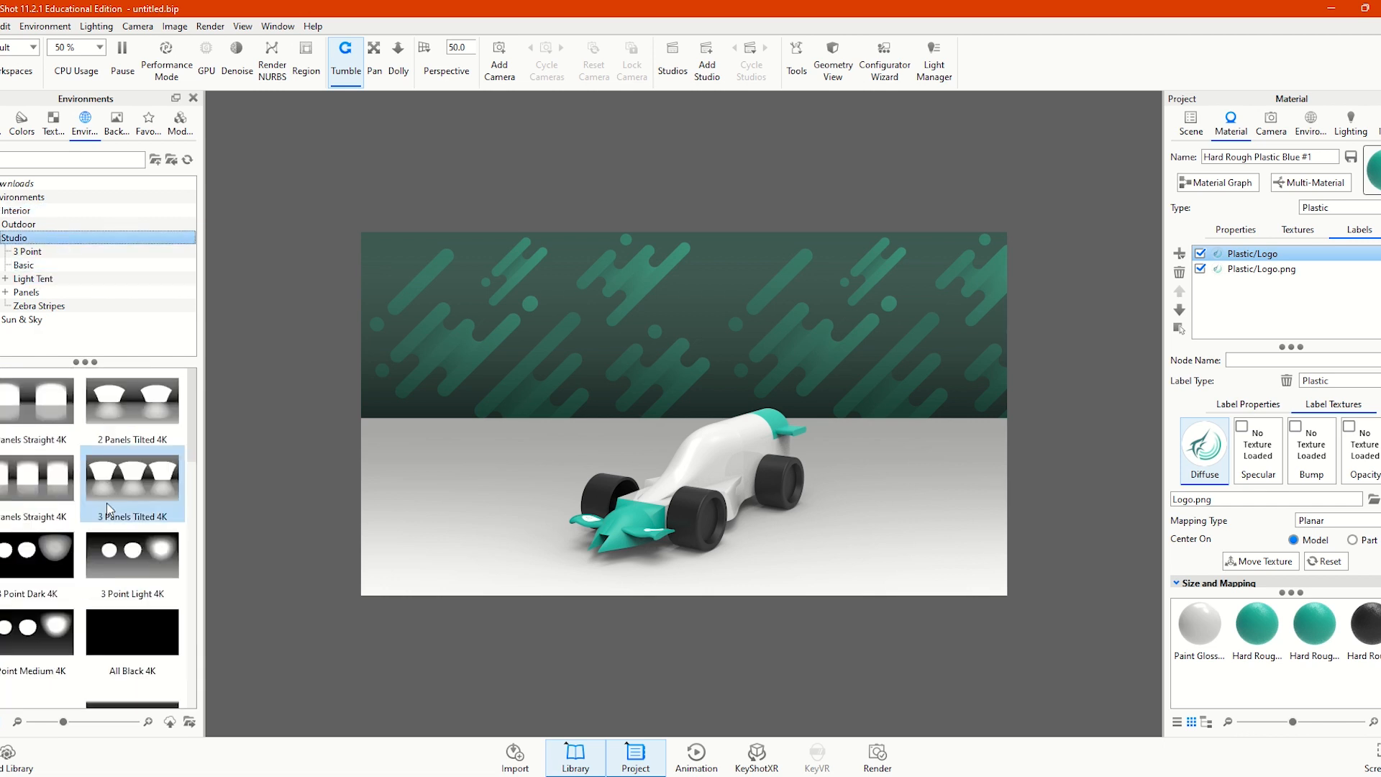
scroll(97, 589, "down", 4)
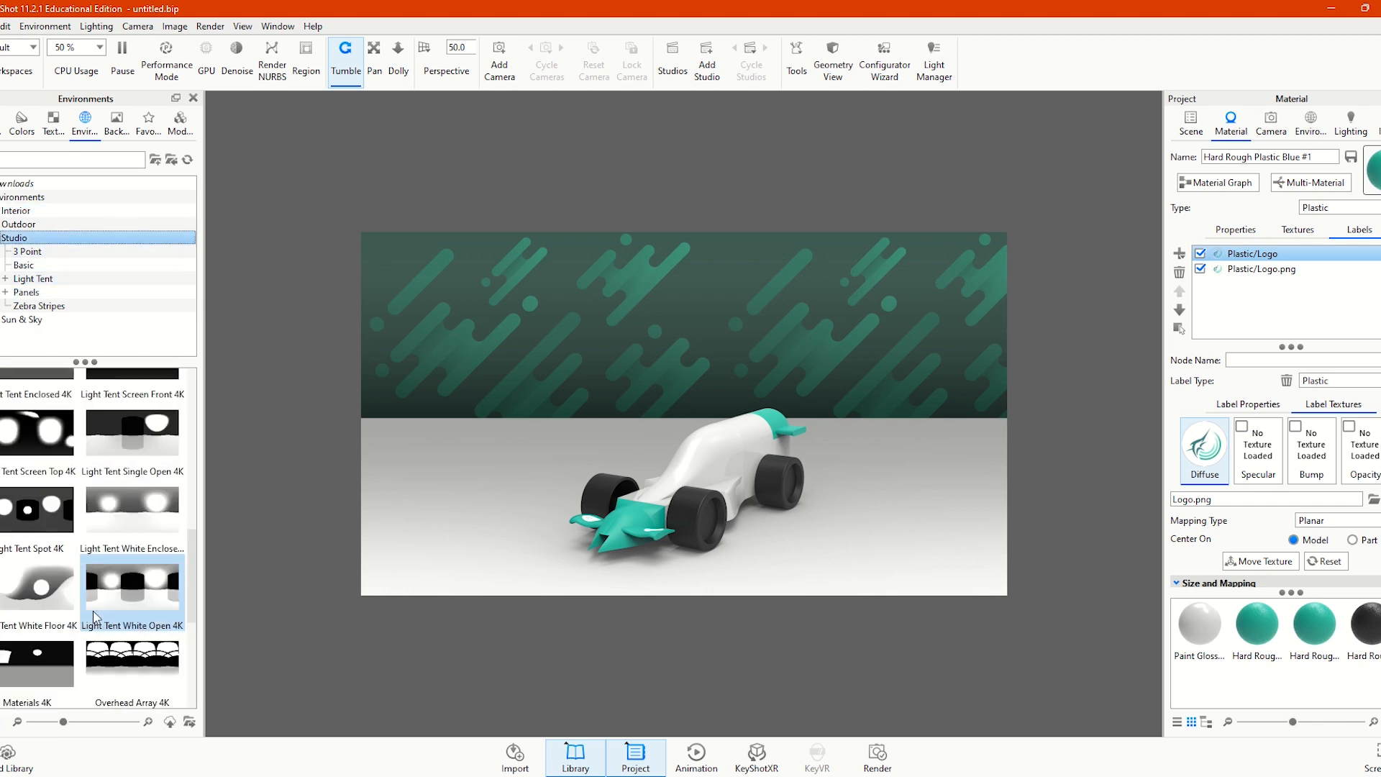
scroll(94, 590, "up", 5)
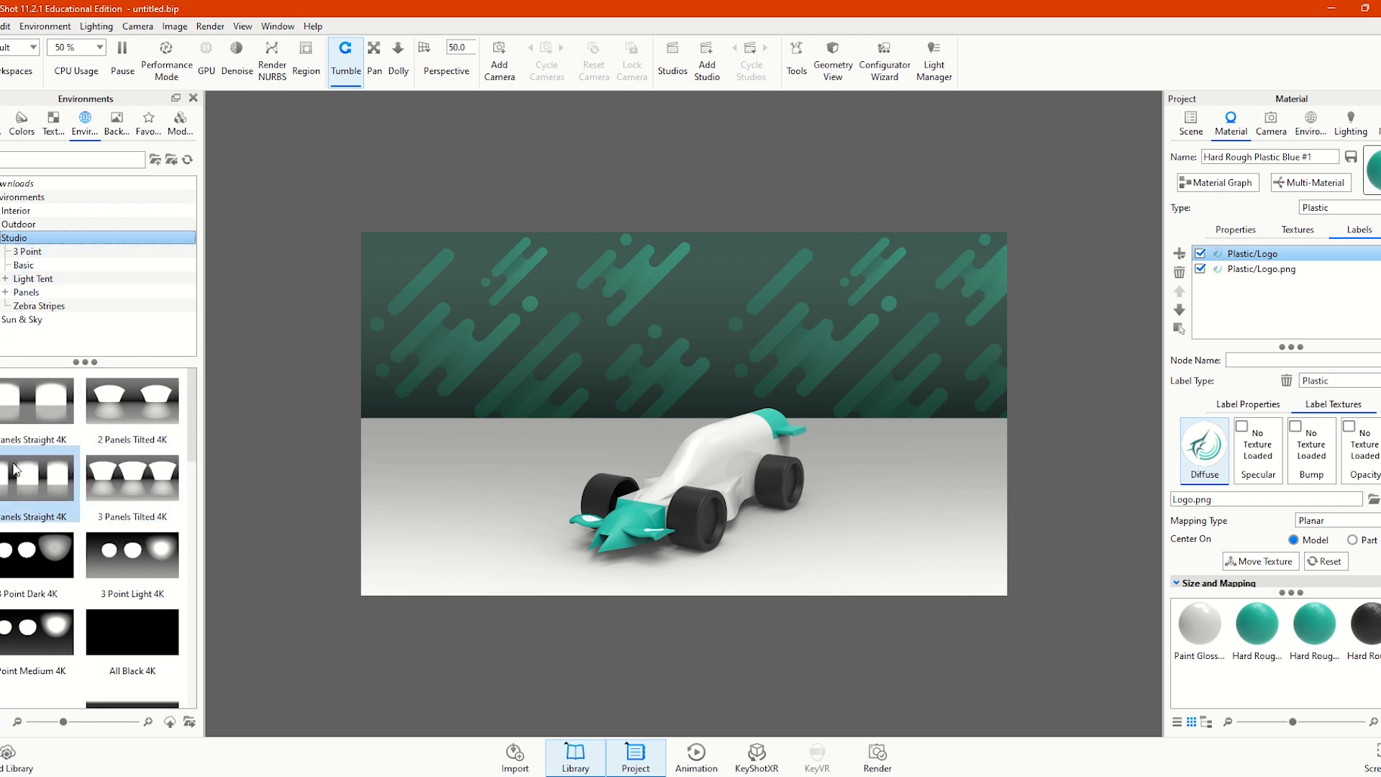
left_click_drag(127, 555, 475, 358)
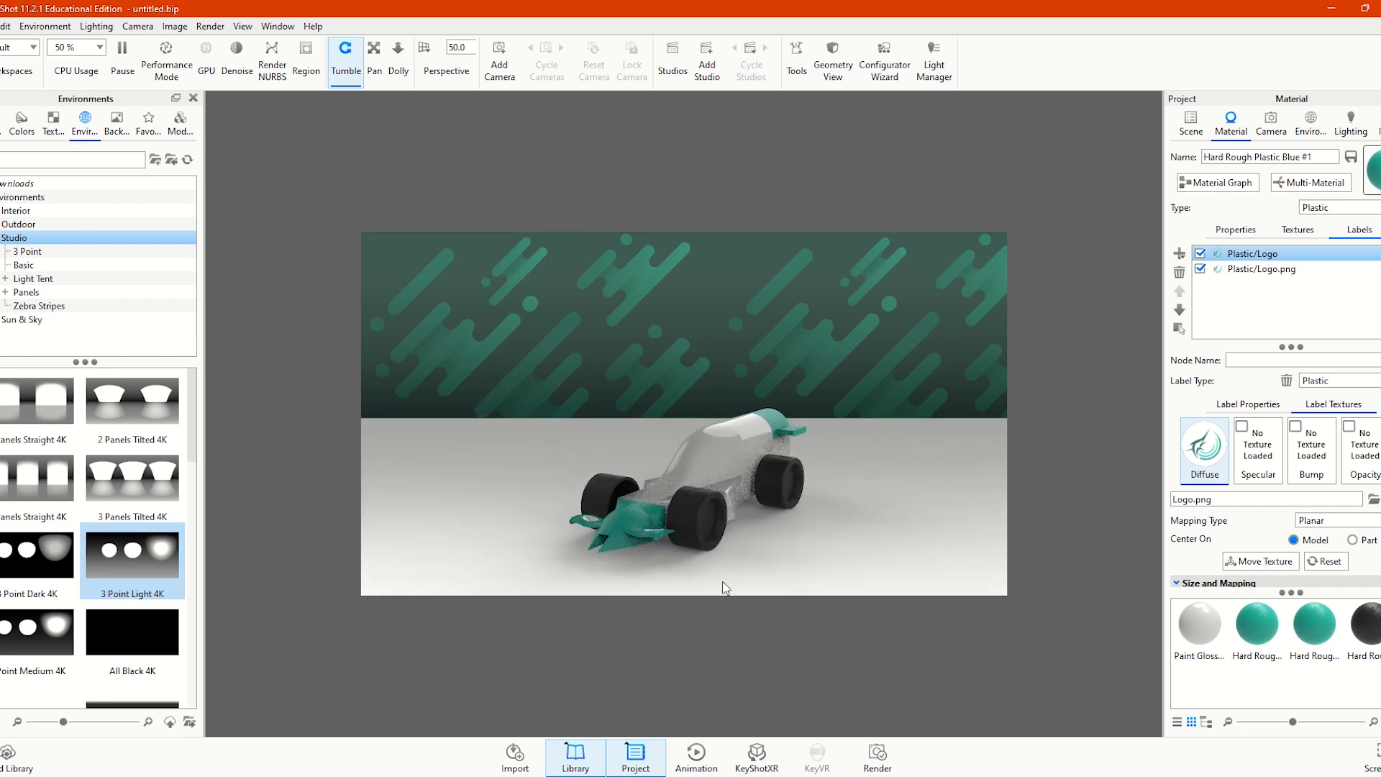
left_click(1311, 124)
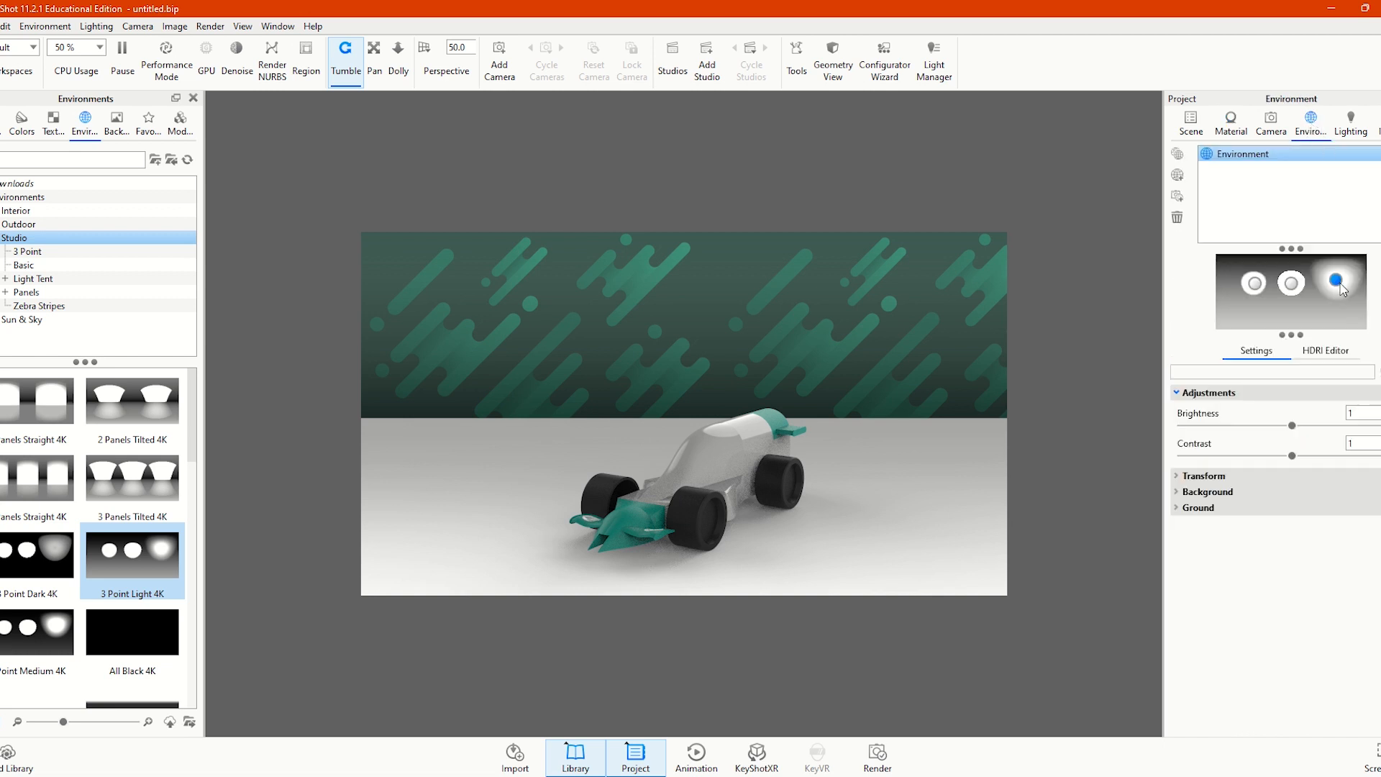
Raise the environment's brightness to 1.252 and its contrast to 1.64
mouse_move(1292, 426)
left_mouse_down()
mouse_move(1334, 427)
mouse_move(1319, 426)
left_mouse_up()
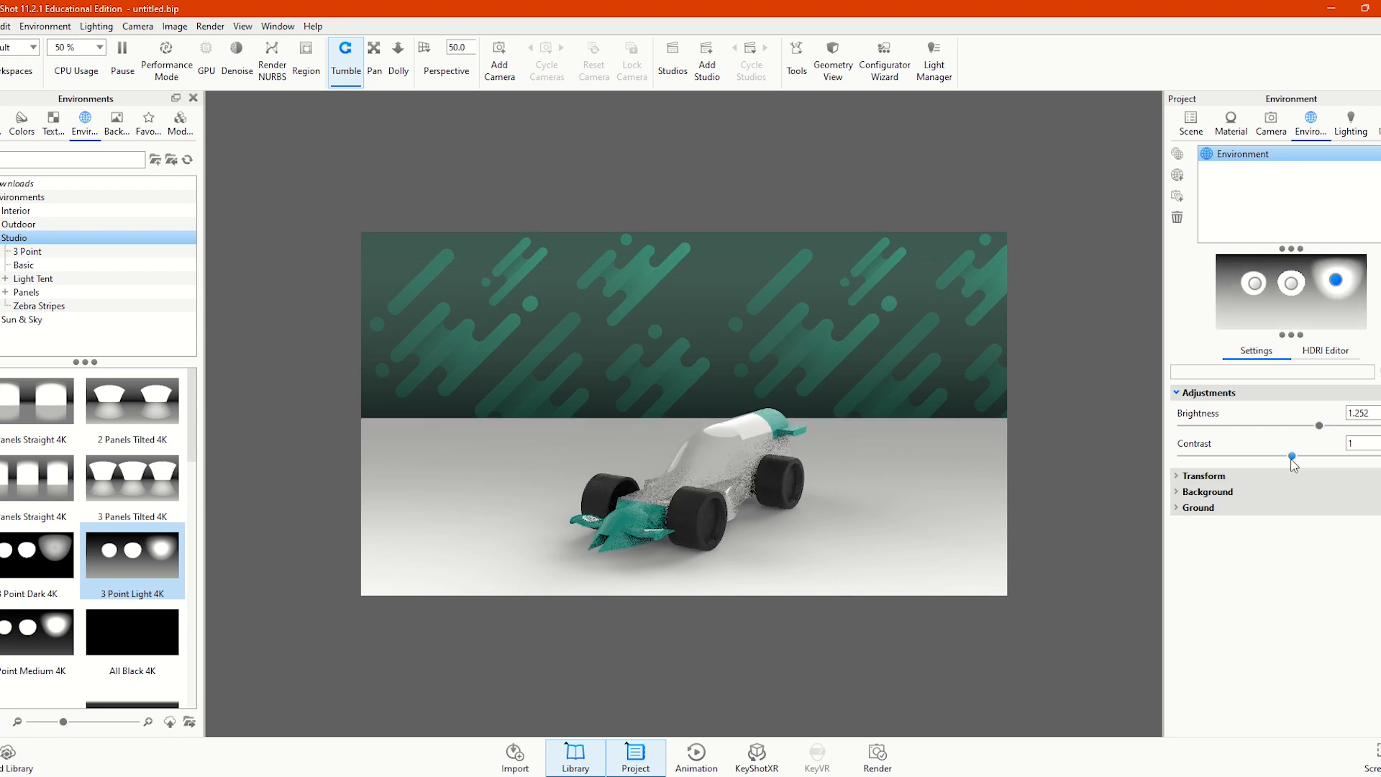
left_click(1291, 285)
left_click_drag(1294, 460, 1365, 461)
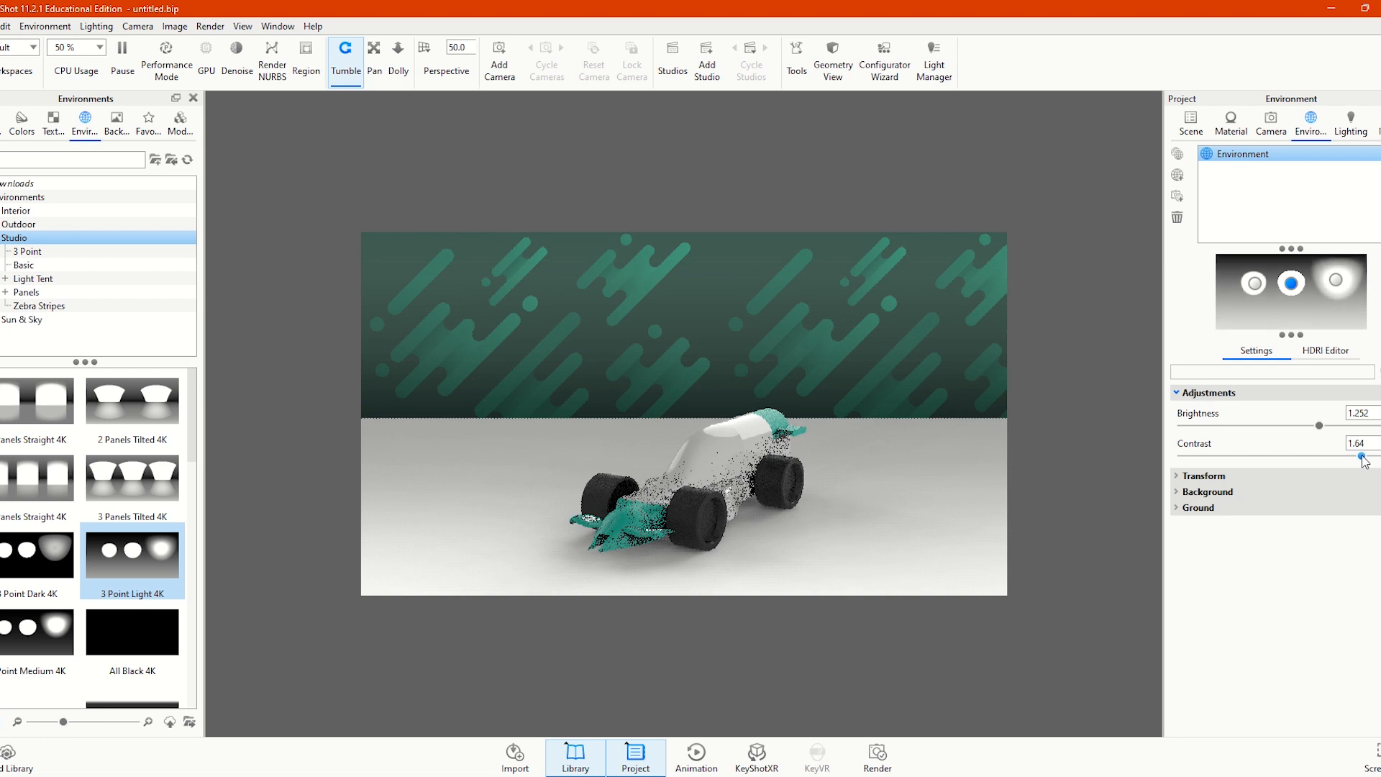
Move the leftmost light to the lower-left corner of the environment map and delete the middle light
left_click_drag(1255, 283, 1238, 320)
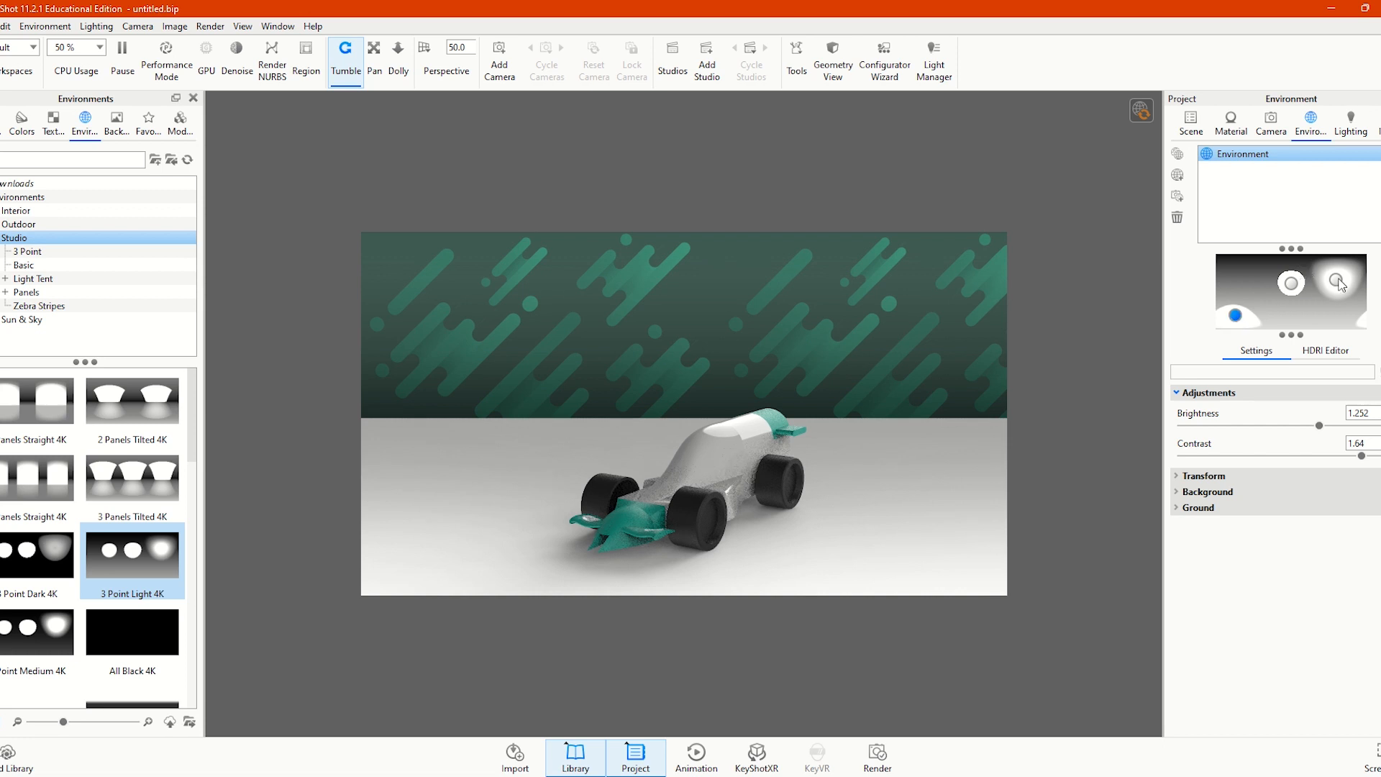
left_click(1292, 288)
left_click_drag(1301, 294, 1285, 287)
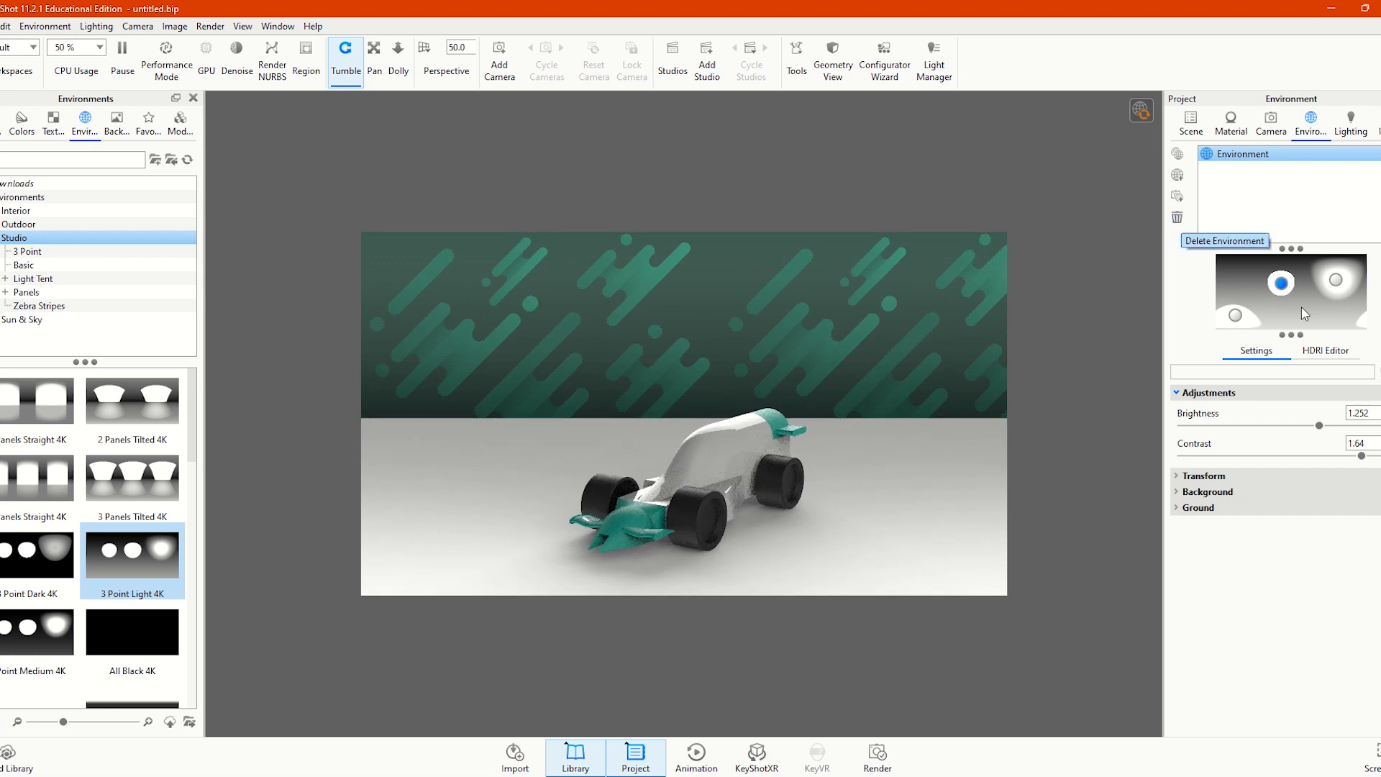
left_click_drag(1282, 283, 1282, 277)
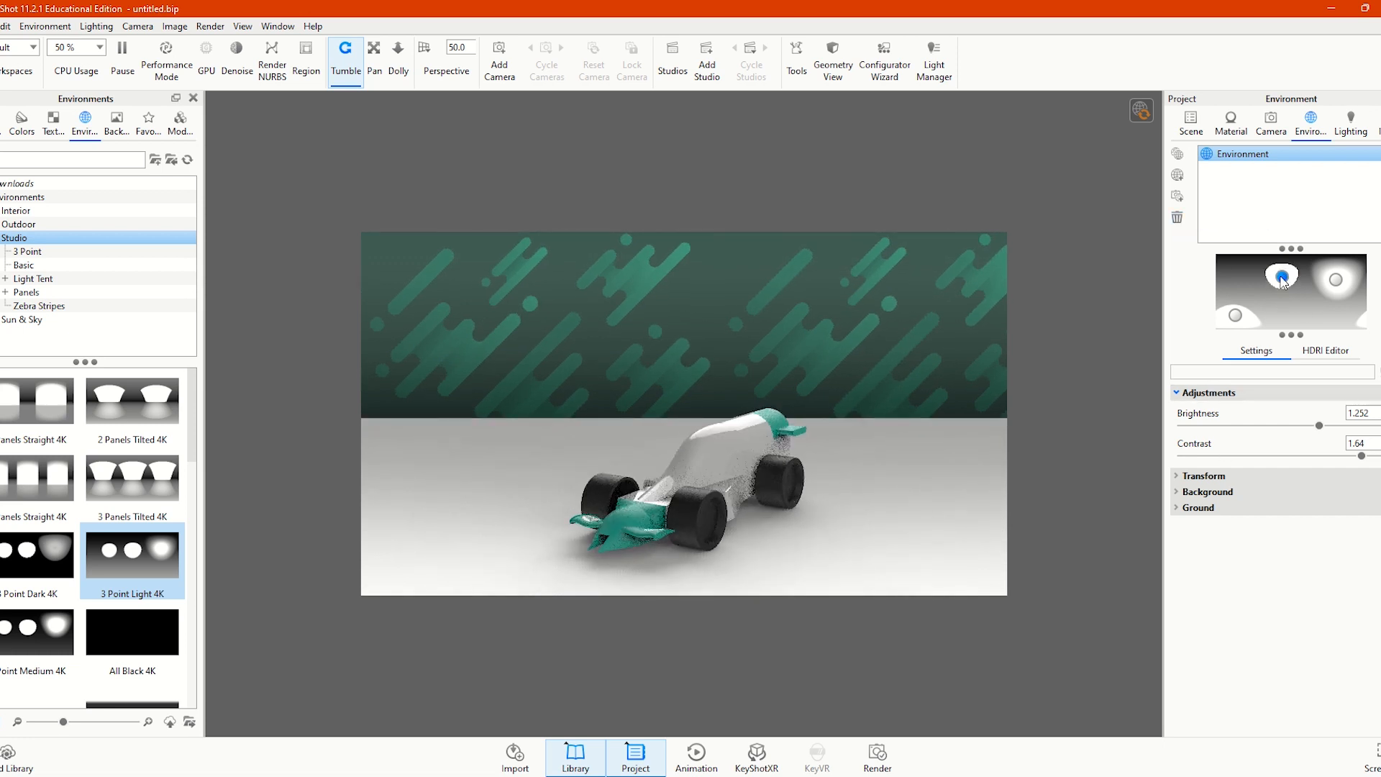
right_click(1281, 276)
left_click(1305, 319)
Select the remaining upper-right light and set the environment's brightness to 1.35 and contrast to 1.212
left_click(1337, 281)
mouse_move(1320, 425)
left_mouse_down()
mouse_move(1348, 455)
mouse_move(1315, 455)
left_mouse_up()
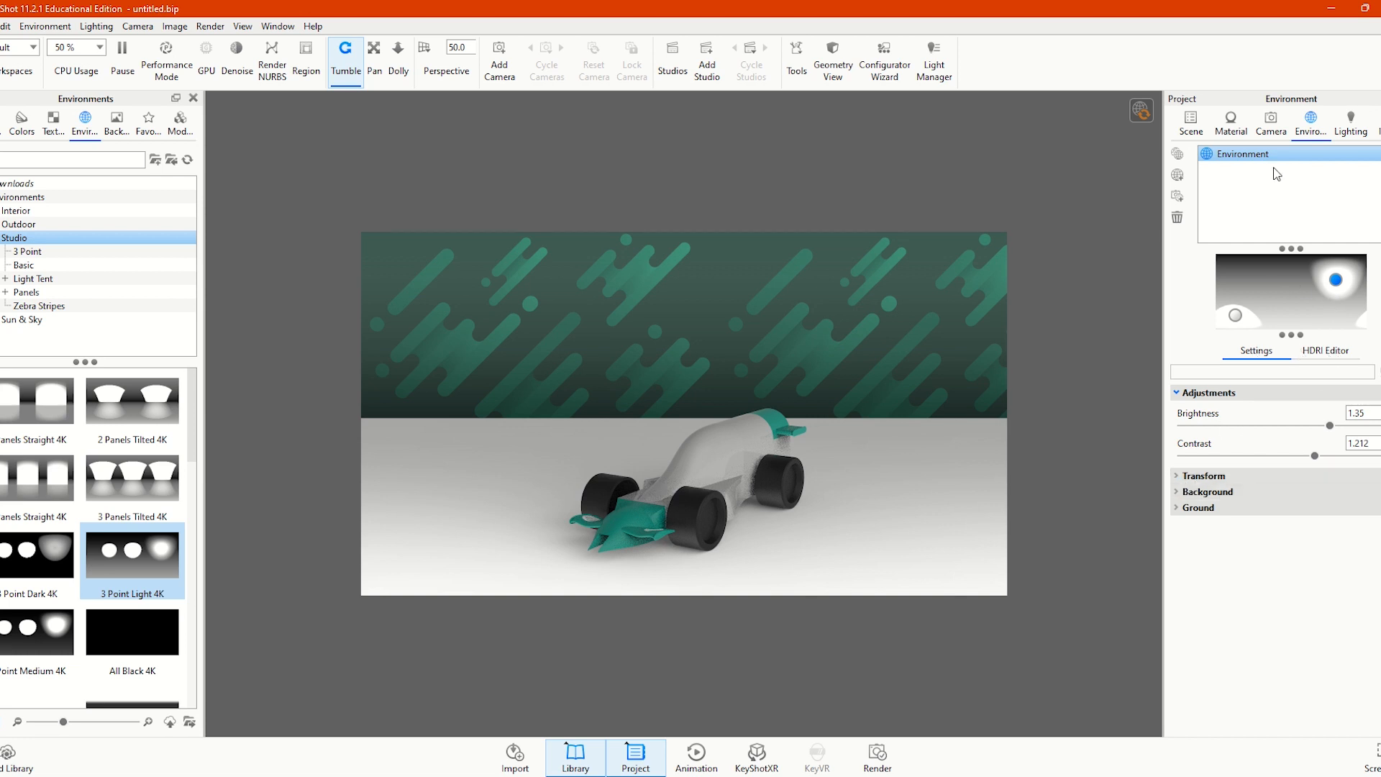
Try the Interior lighting preset on the scene and settle on the Basic preset
left_click(1351, 130)
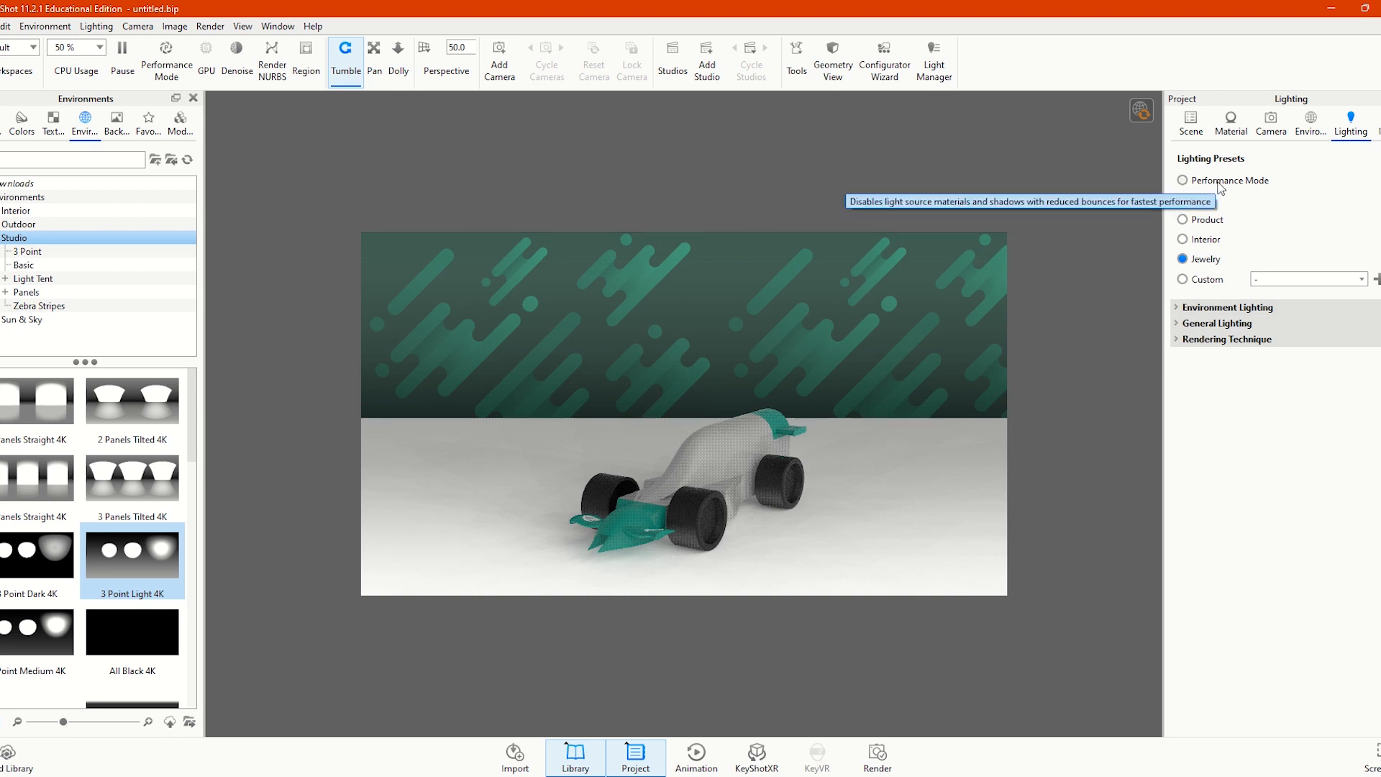
left_click(1209, 239)
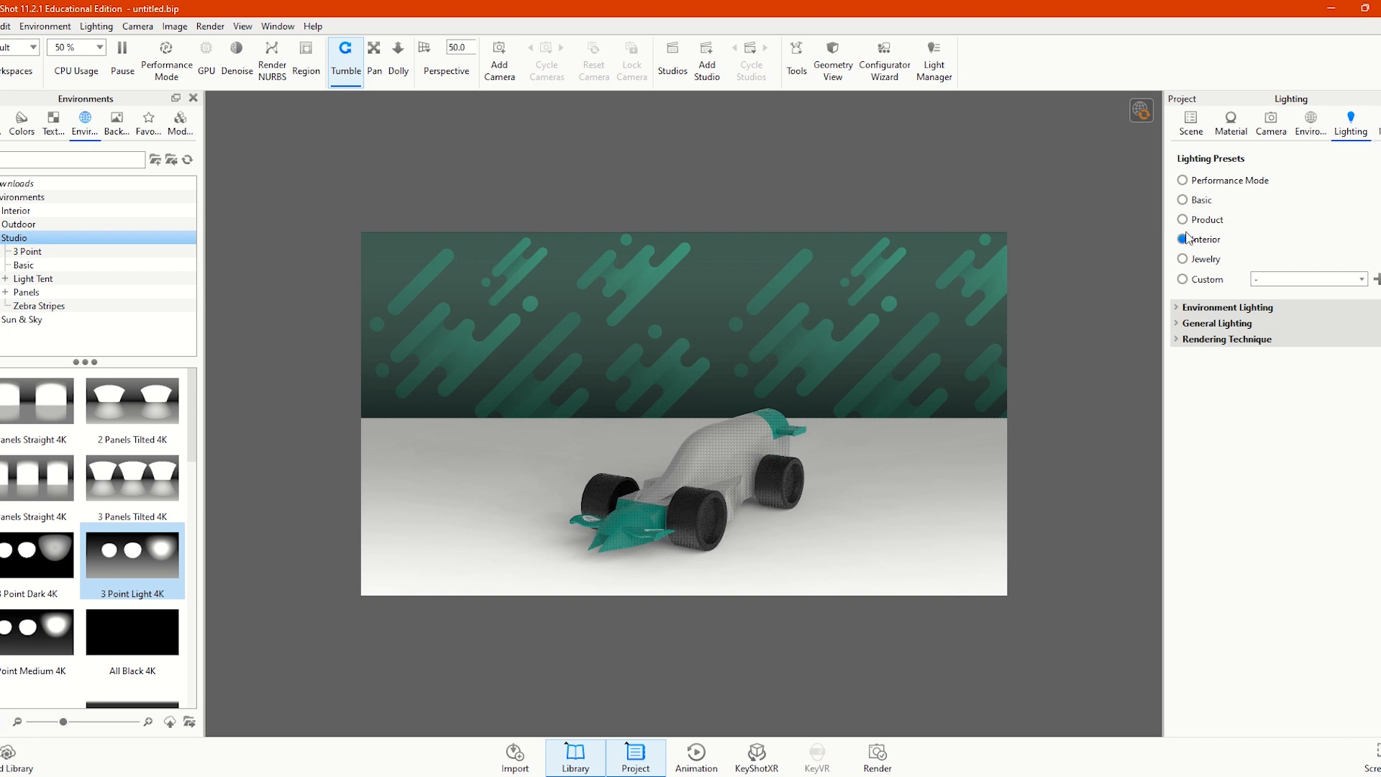
left_click(1184, 200)
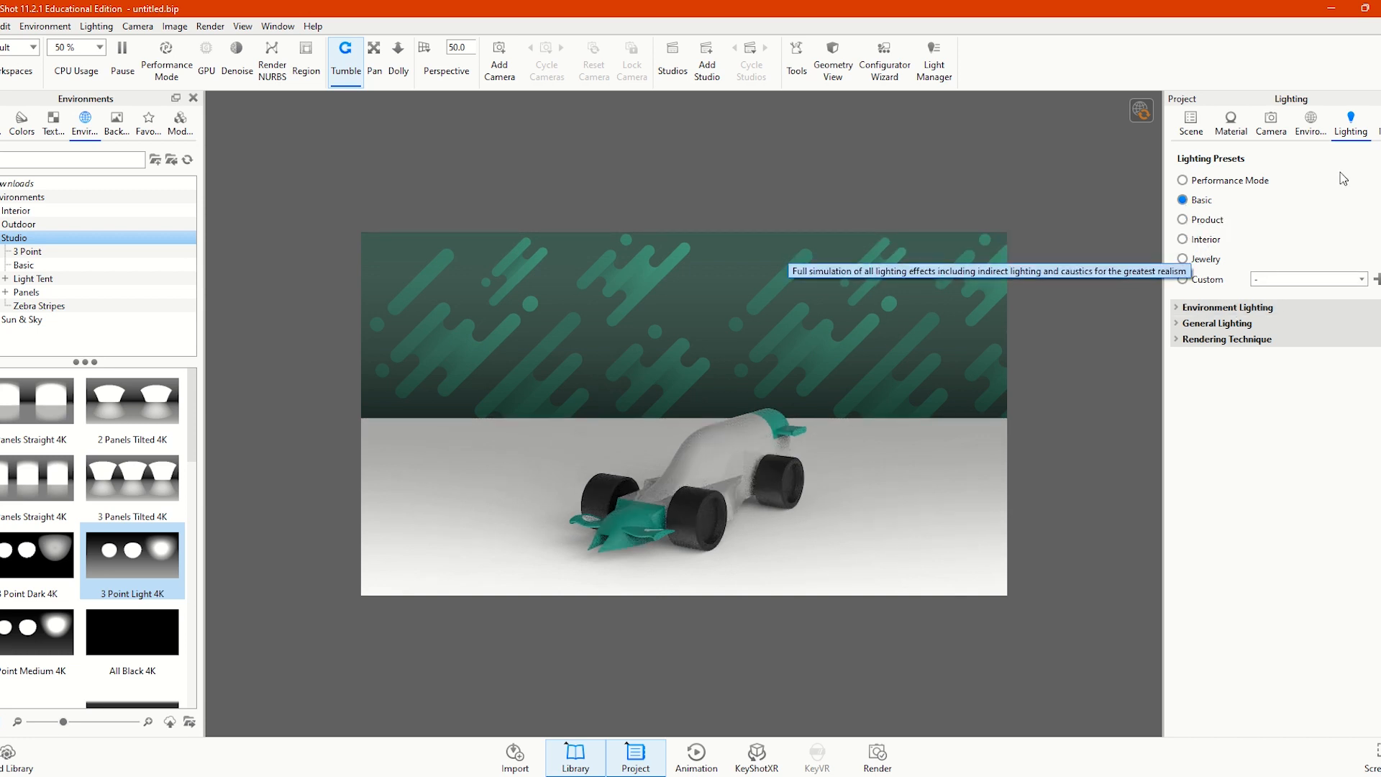
Lower the image exposure to -0.352 EV and expand the Denoise settings
left_click(1377, 126)
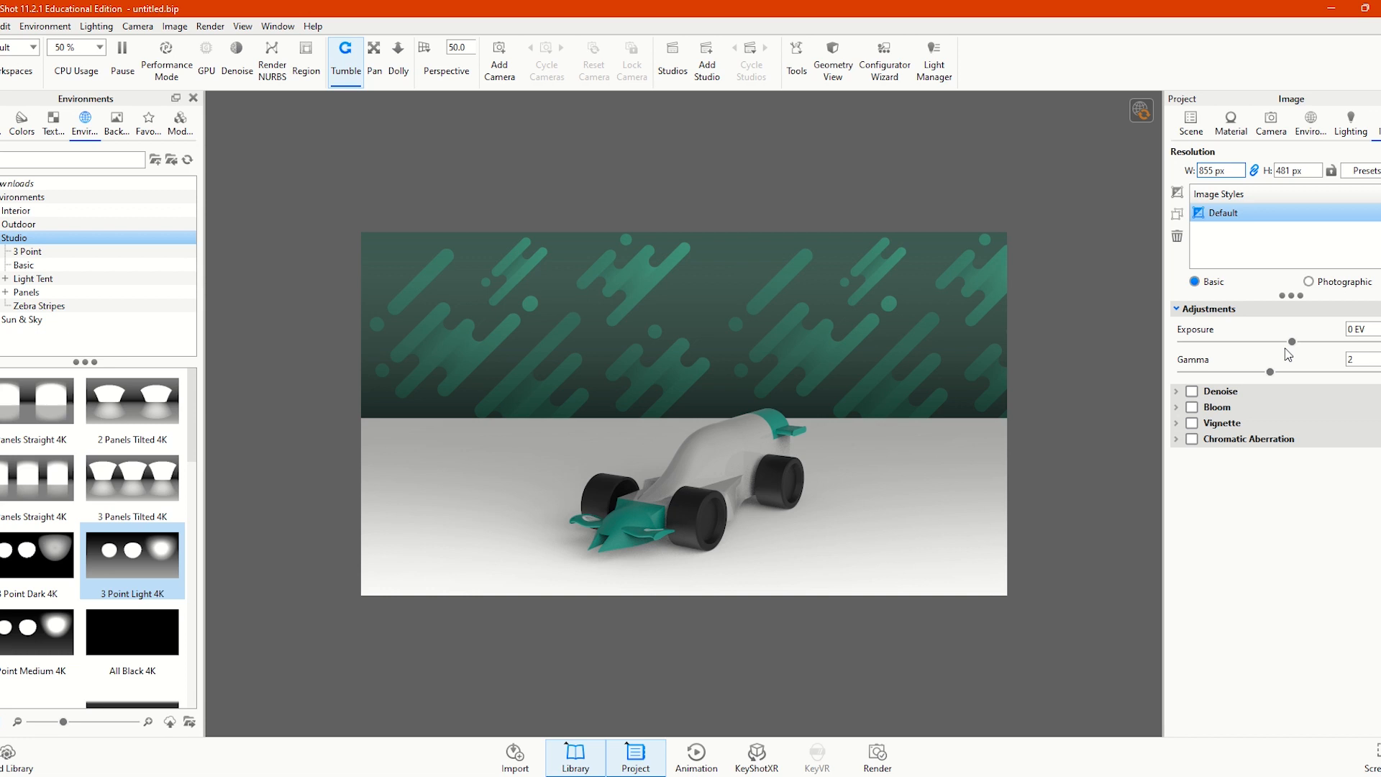
left_click_drag(1292, 341, 1276, 348)
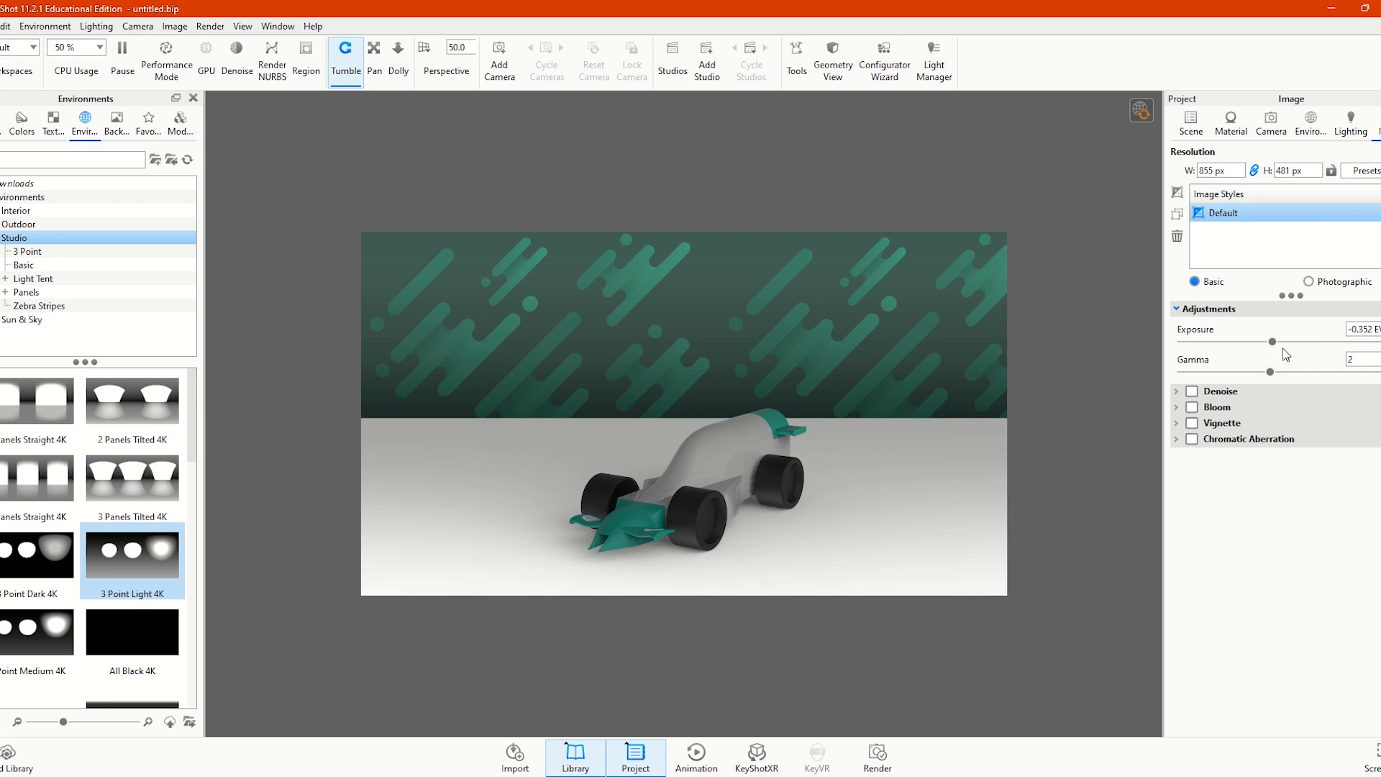
left_click(1267, 395)
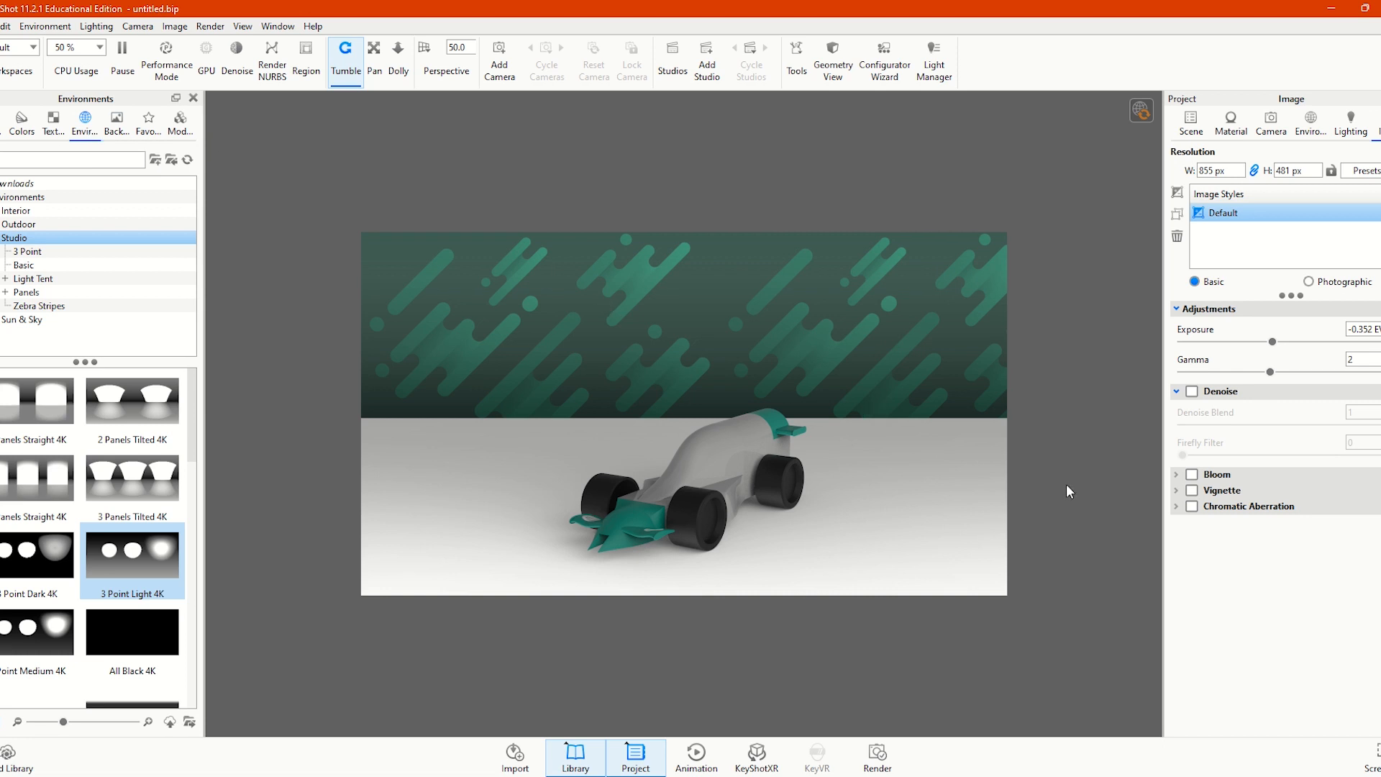
Open the still image render settings, name the output Rendering 1 and set the System Render number to 0
left_click(877, 755)
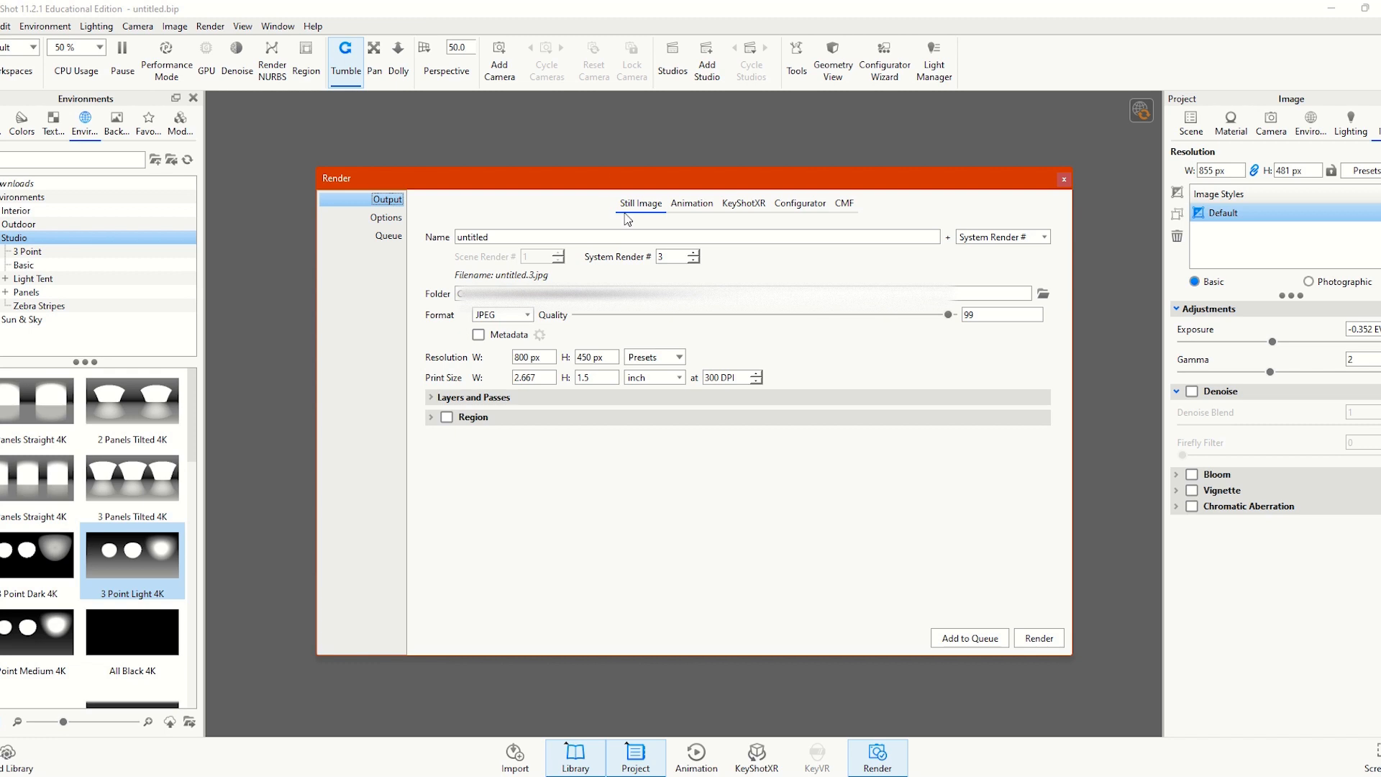
key("Tab")
type("Rendering 1")
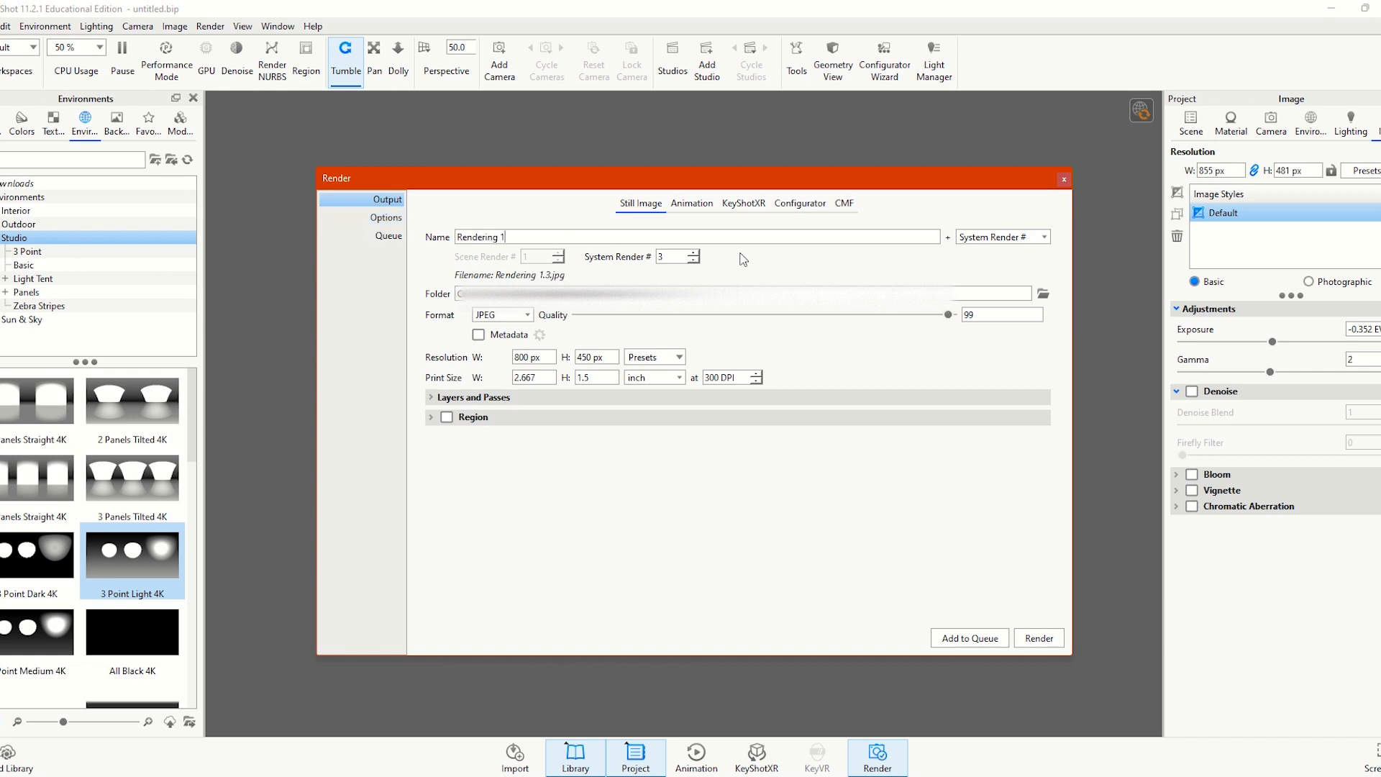
left_click(694, 261)
left_click(695, 261)
left_click(695, 260)
left_click(602, 239)
left_click(694, 252)
left_click(694, 261)
Adjust the Maximum Time limit in the render options by raising the minutes and lowering the seconds
left_click(378, 219)
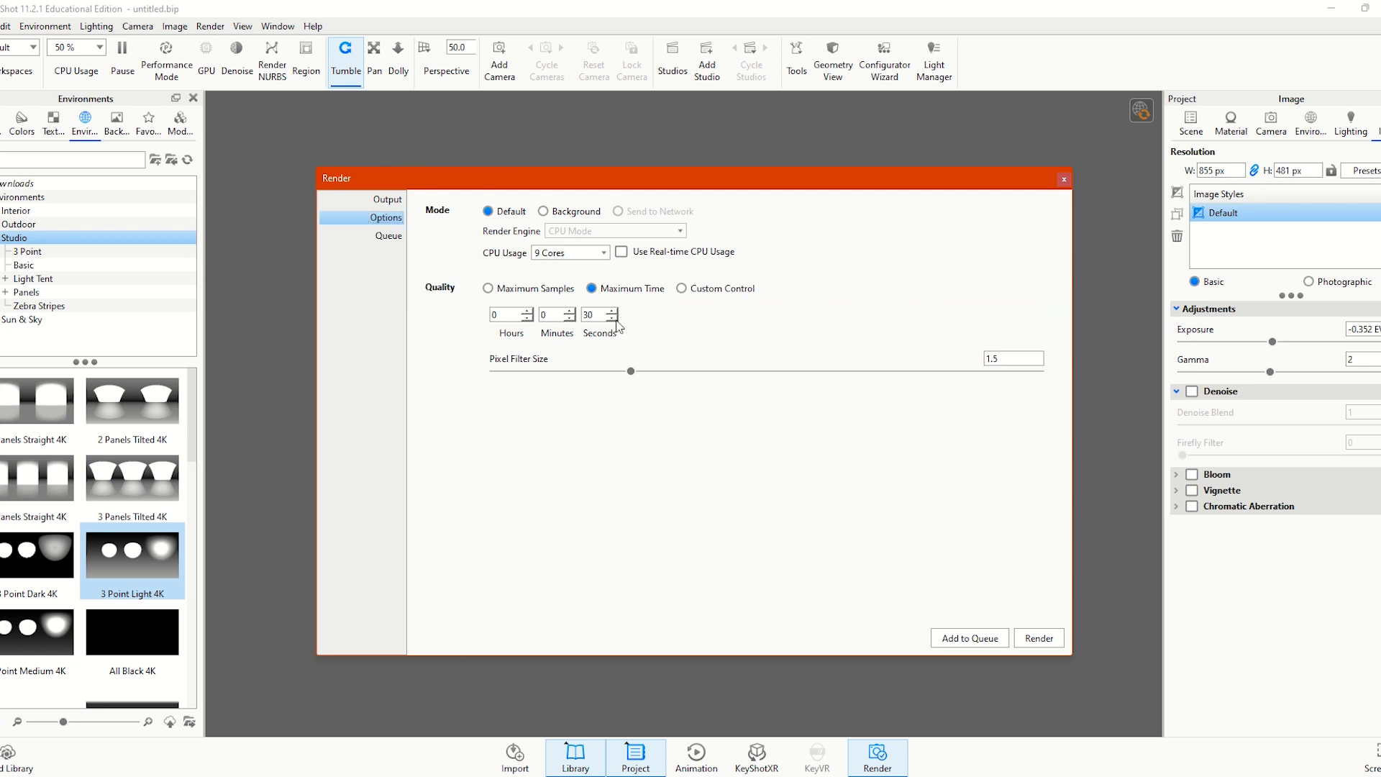
left_click(572, 310)
left_click(572, 310)
left_click(572, 310)
left_click(572, 310)
left_click(569, 311)
left_click(570, 311)
left_click(569, 311)
left_click(570, 311)
left_click(570, 311)
left_click(569, 311)
left_click(570, 311)
left_click(570, 311)
left_click(570, 311)
left_click(569, 310)
left_click(611, 318)
left_click(611, 318)
left_click(611, 318)
left_click(611, 318)
left_click(611, 318)
left_click(611, 318)
left_click(611, 318)
left_click(611, 318)
left_click(612, 318)
left_click(612, 318)
left_click(611, 318)
left_click(612, 318)
Check the render queue, return to the output settings and start rendering the Rendering 1 still image
left_click(970, 638)
left_click(388, 235)
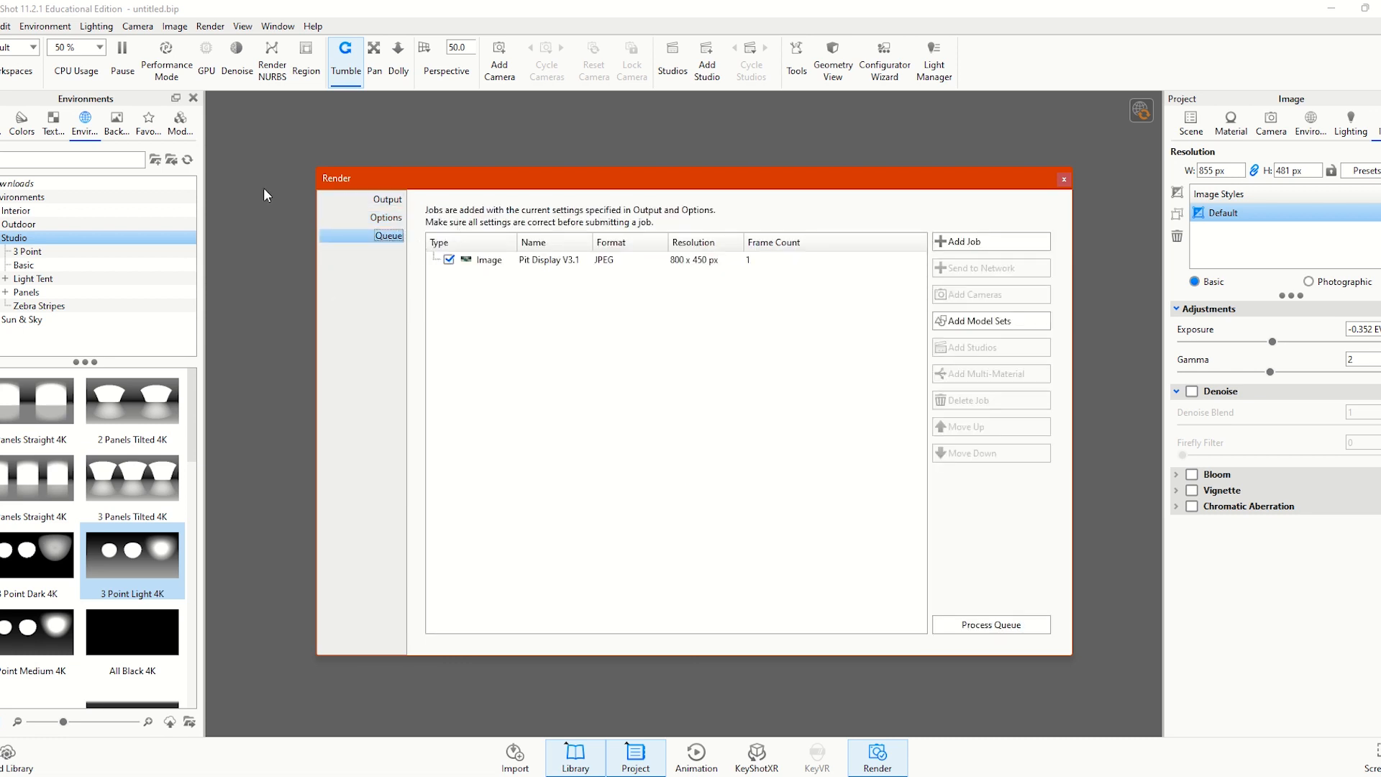
left_click(387, 200)
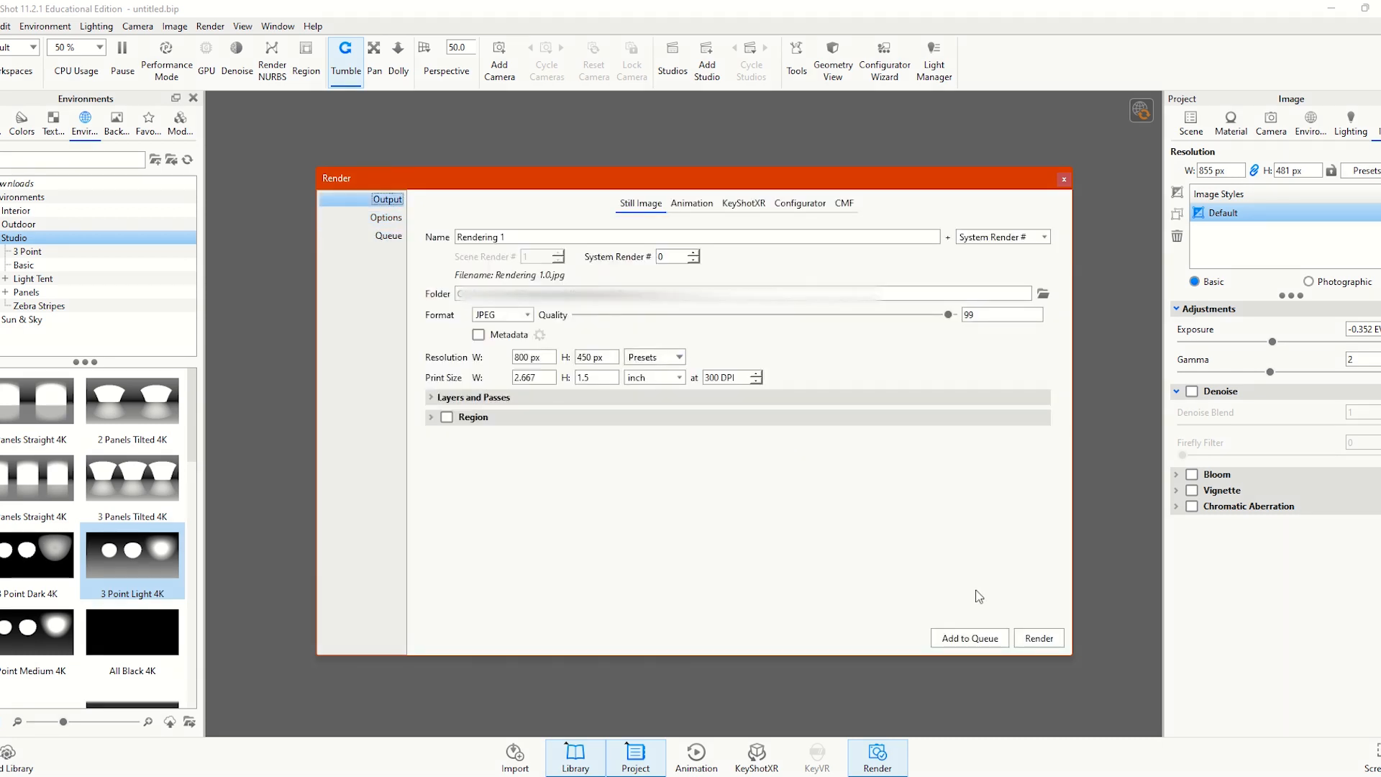
left_click(1040, 639)
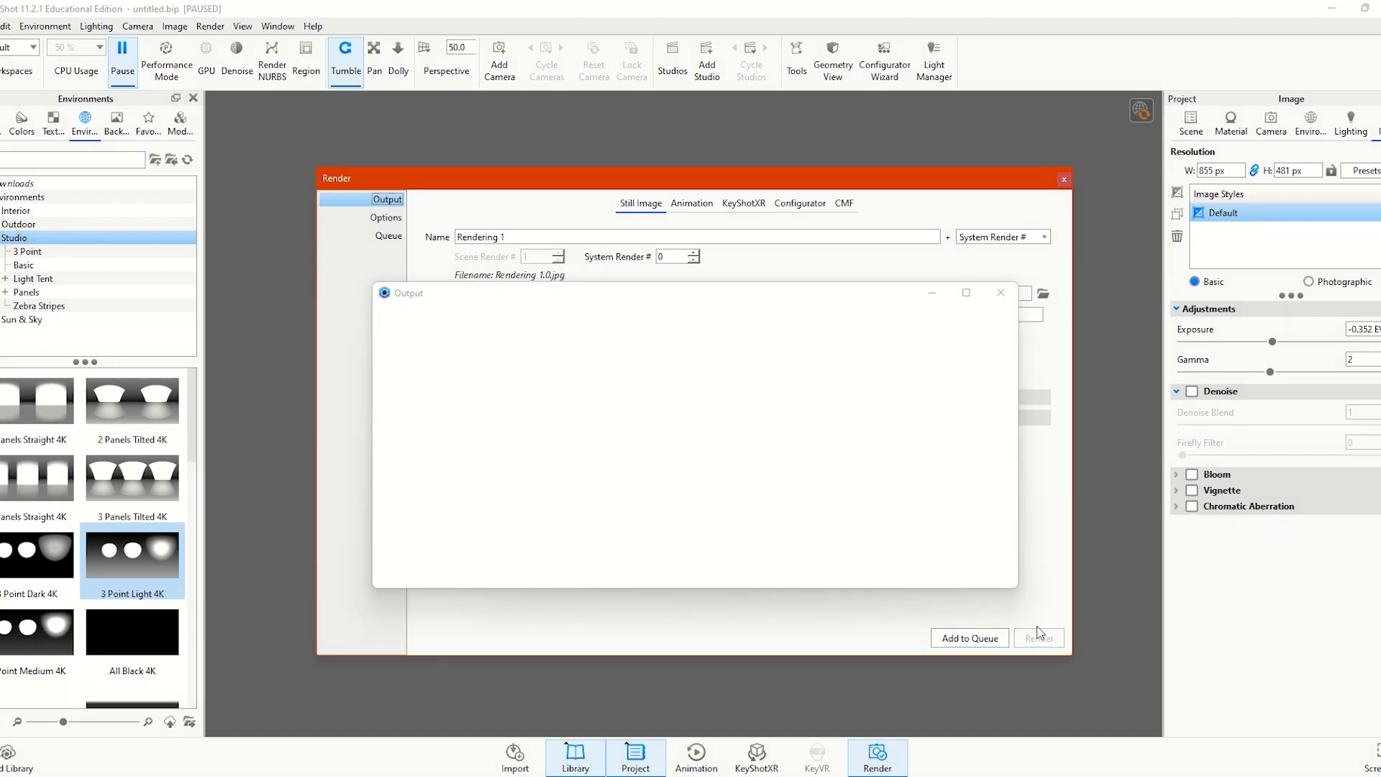